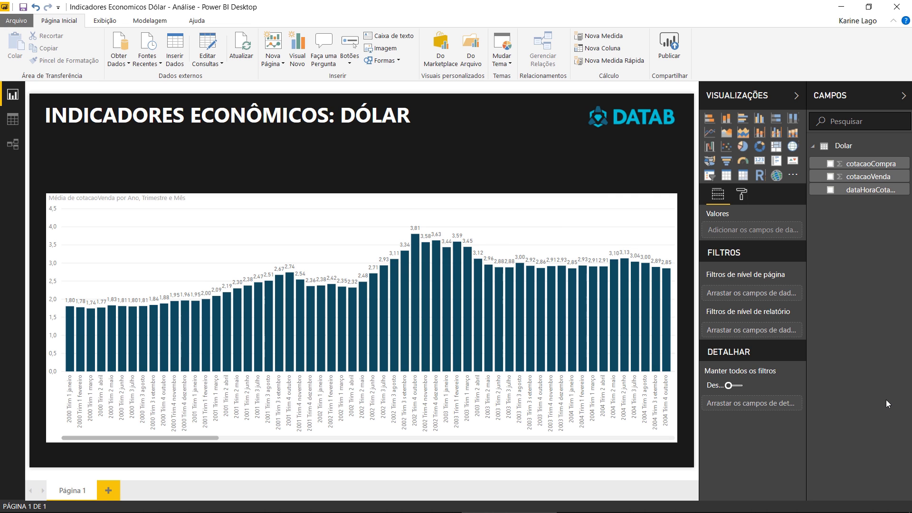
- Delete the column chart of average cotacaoVenda by year, quarter and month from the report page
click(13, 120)
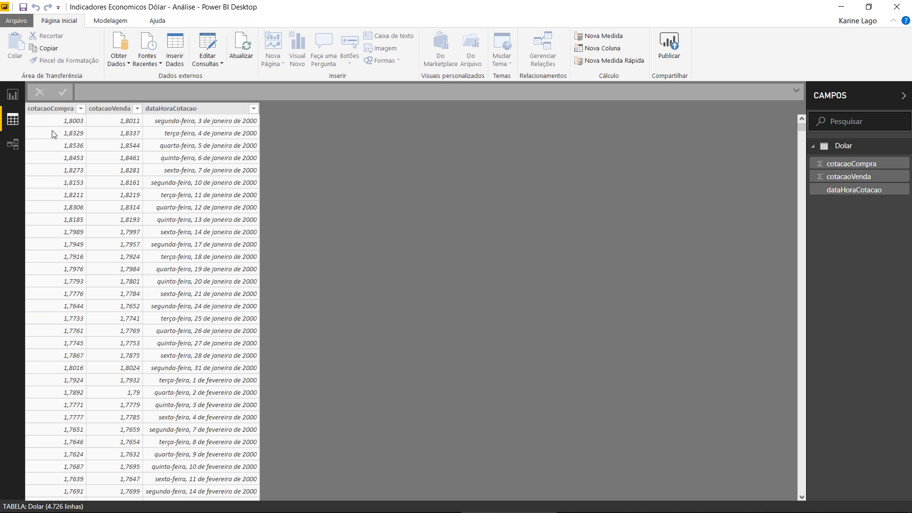
click(12, 94)
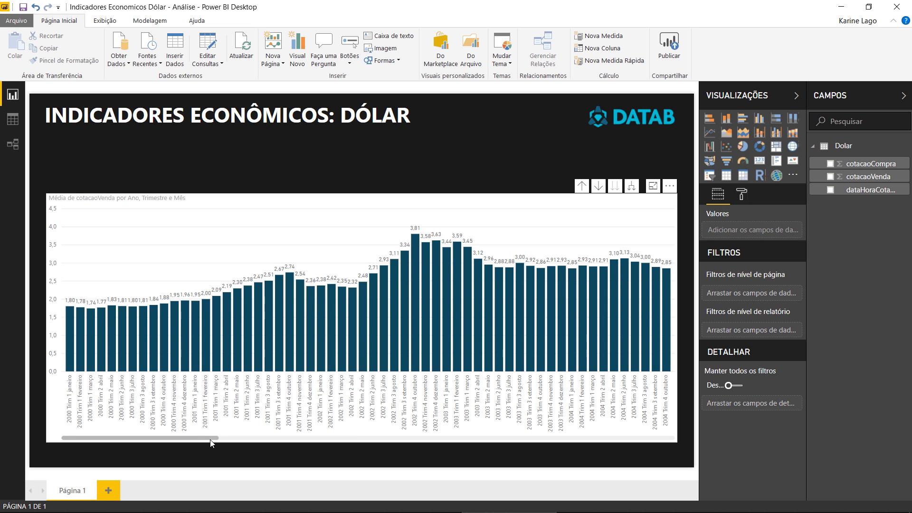
drag(213, 438, 667, 455)
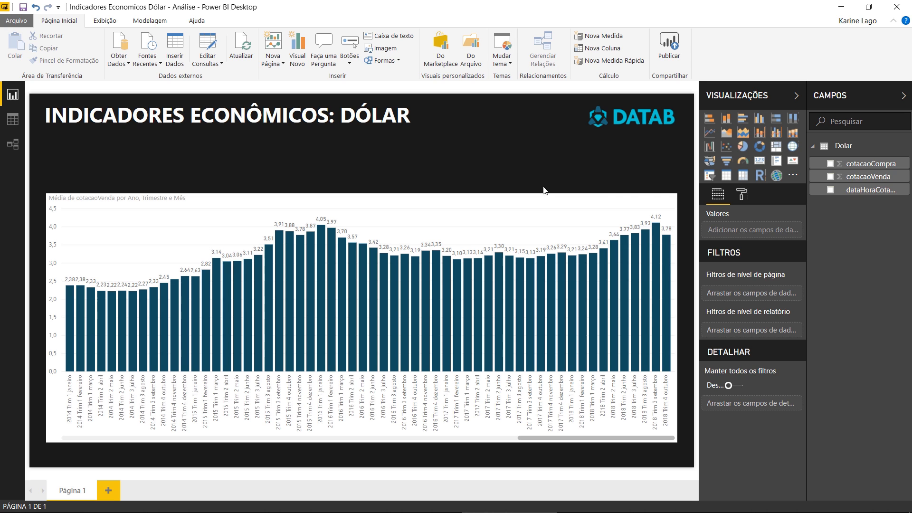
click(540, 202)
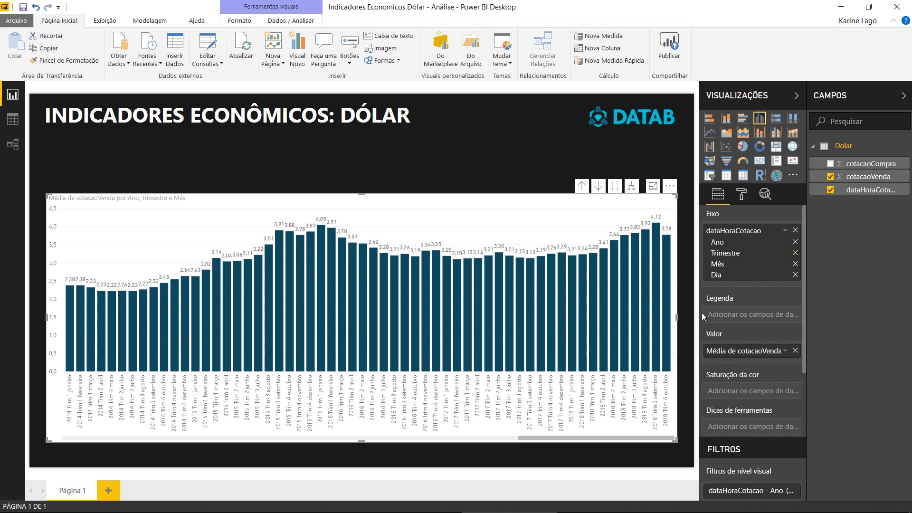
mouse_move(653, 297)
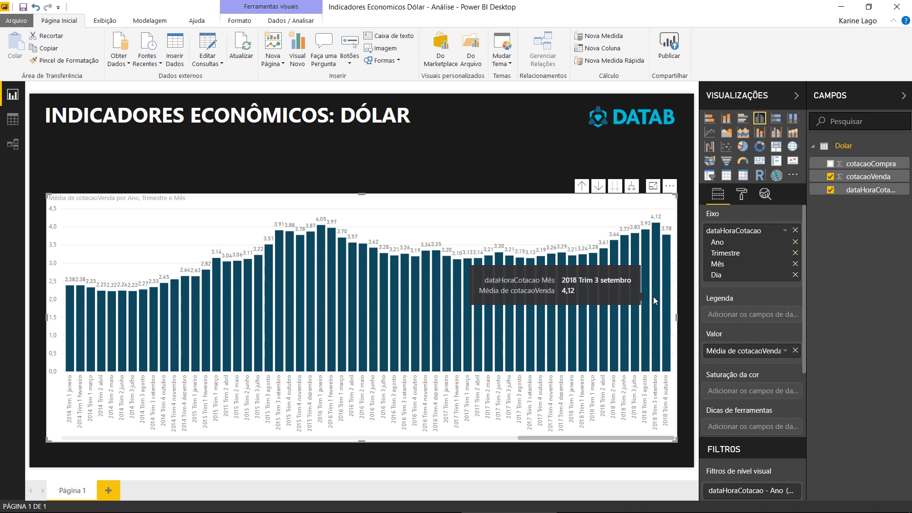
key(Delete)
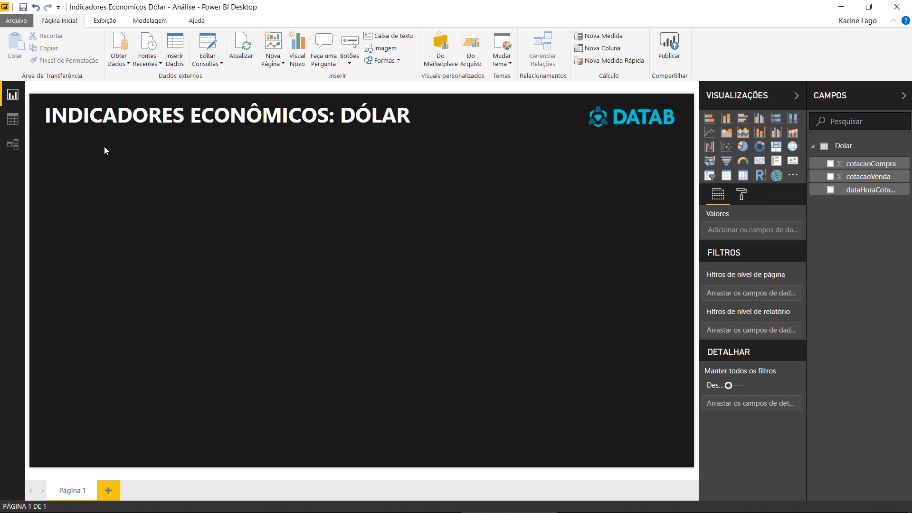
- Create a measure in the Dolar table with the formula Media Dolar = AVERAGE(Dolar[cotacaoVenda])
click(12, 120)
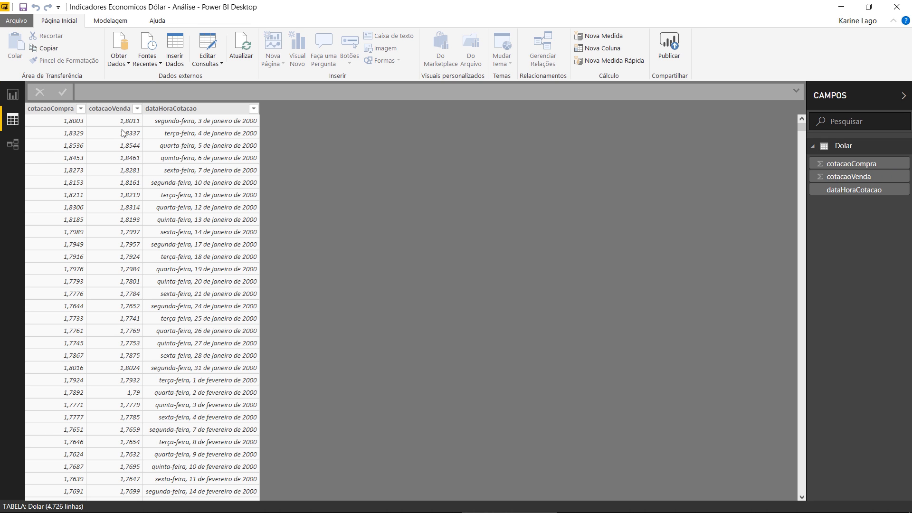
click(110, 109)
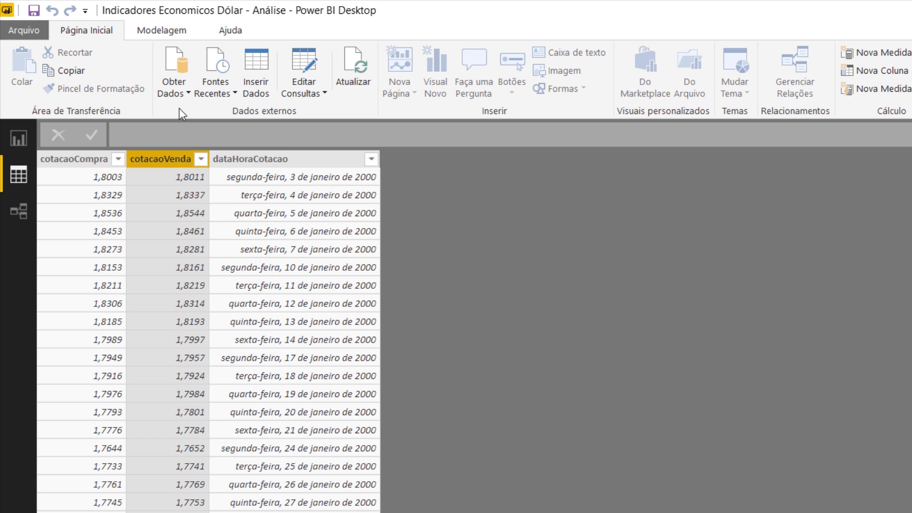
click(62, 160)
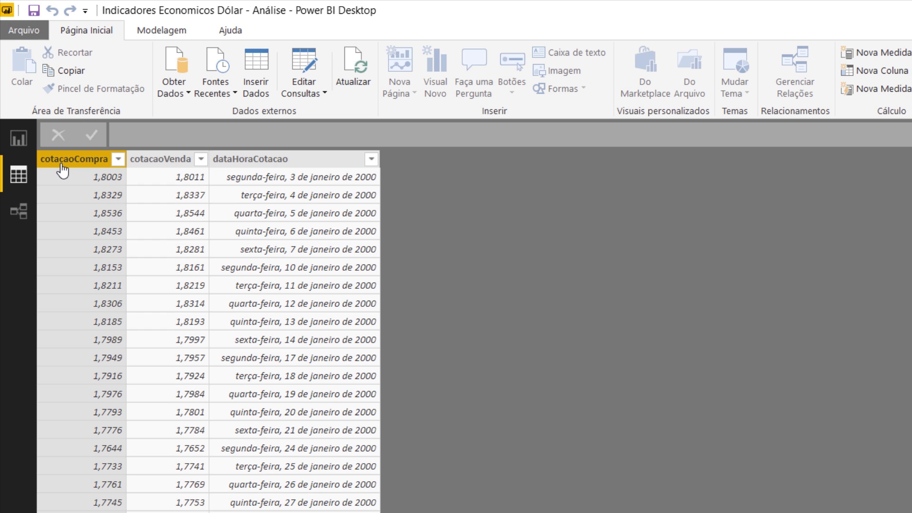
click(159, 162)
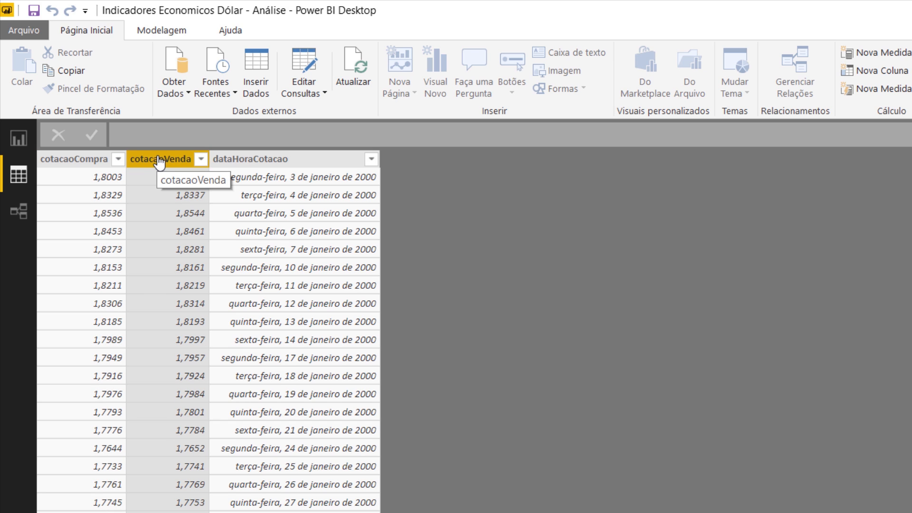
click(156, 33)
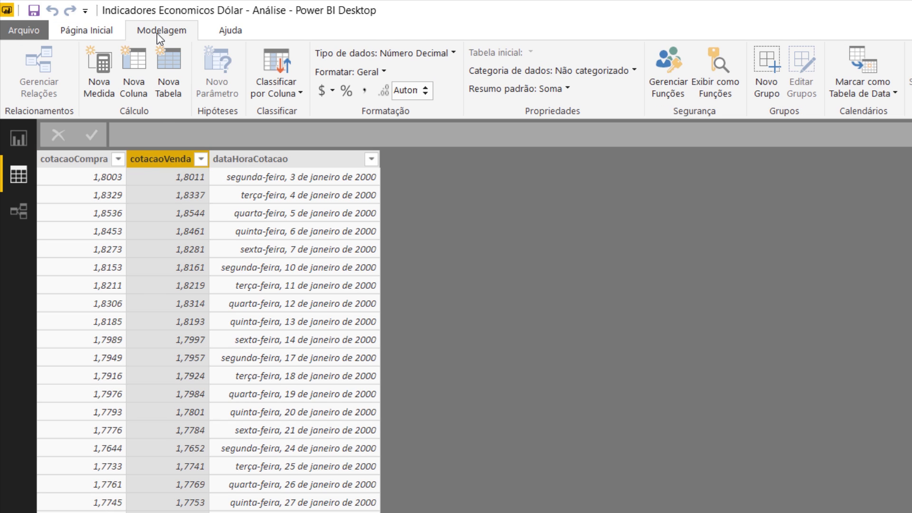
click(97, 81)
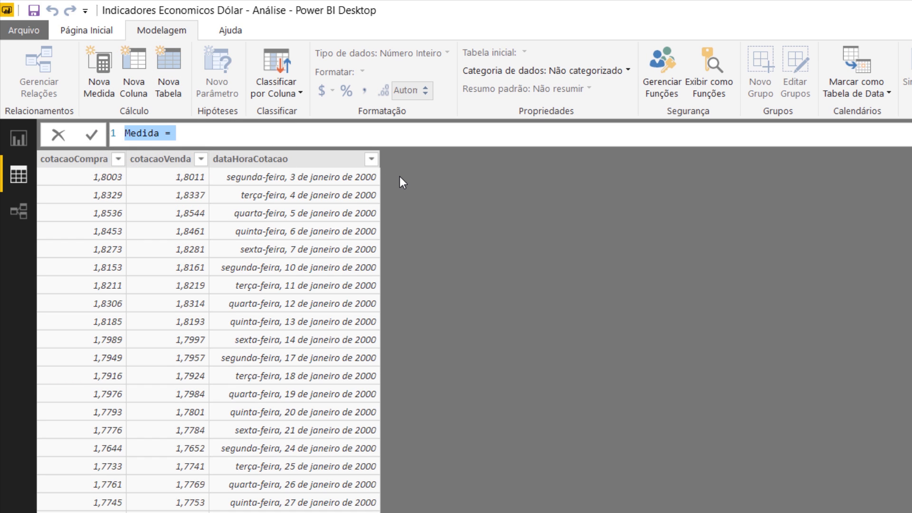
text(Media Dolar )
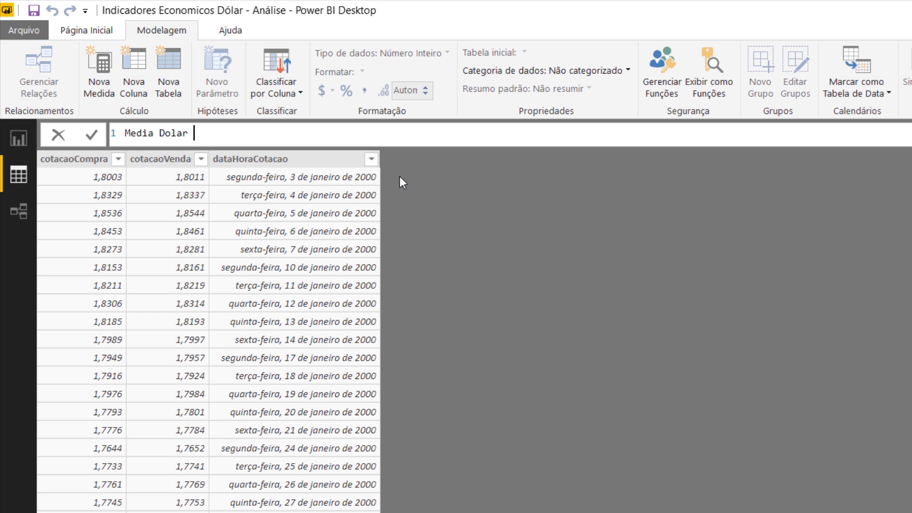
text(= AVER)
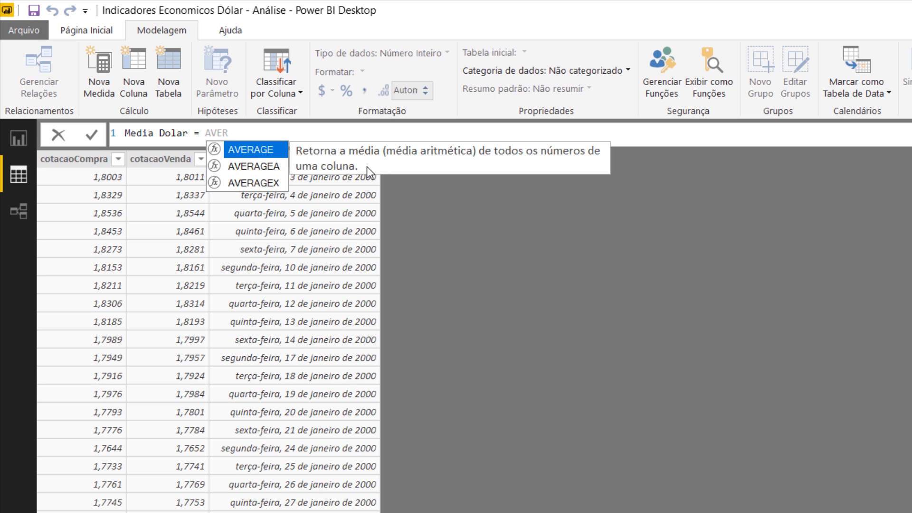
key(Tab)
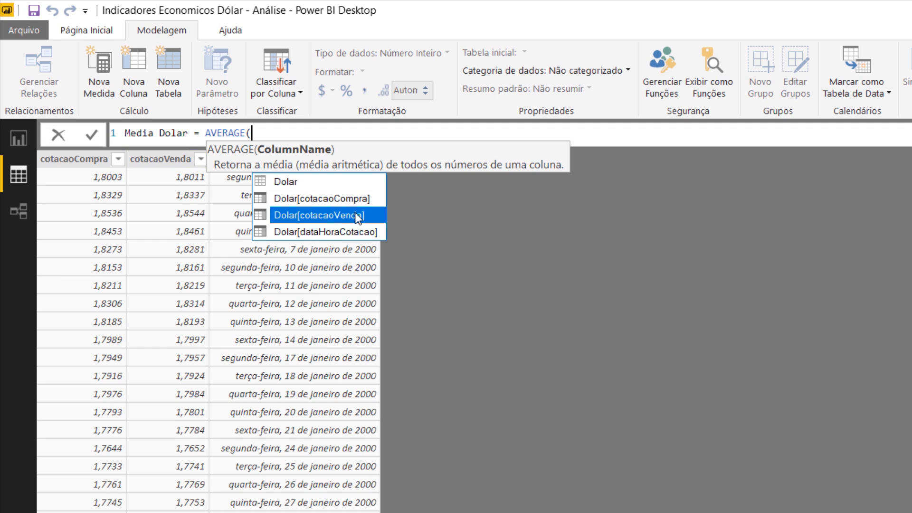
click(338, 213)
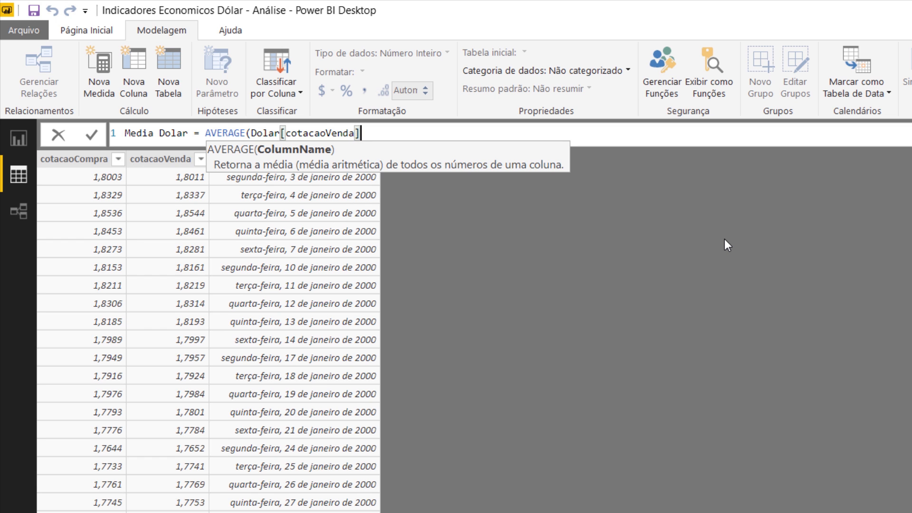
text())
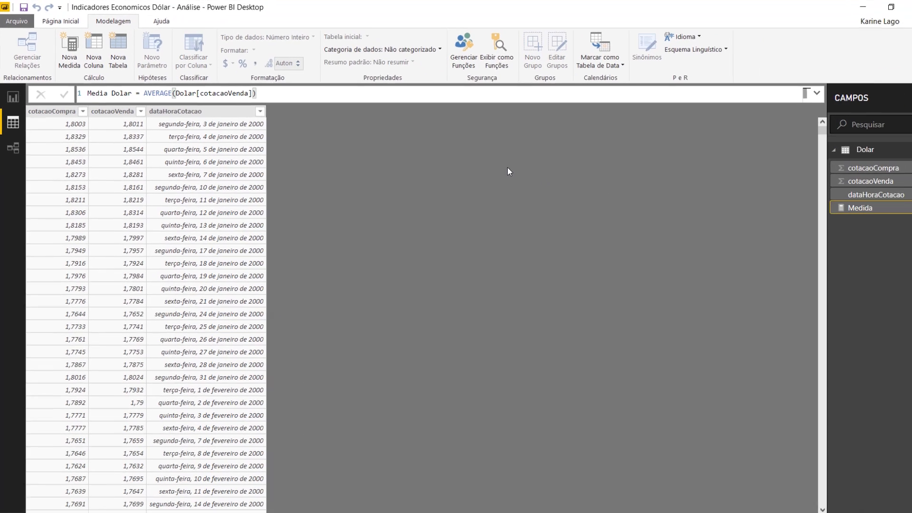
key(Return)
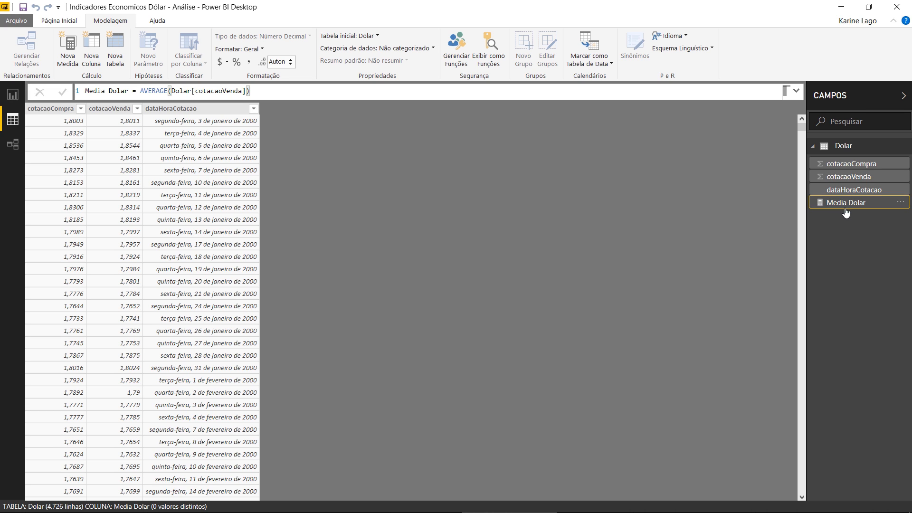
- Add a column chart of the Media Dolar measure and enlarge it to fill the report page below the title
click(13, 94)
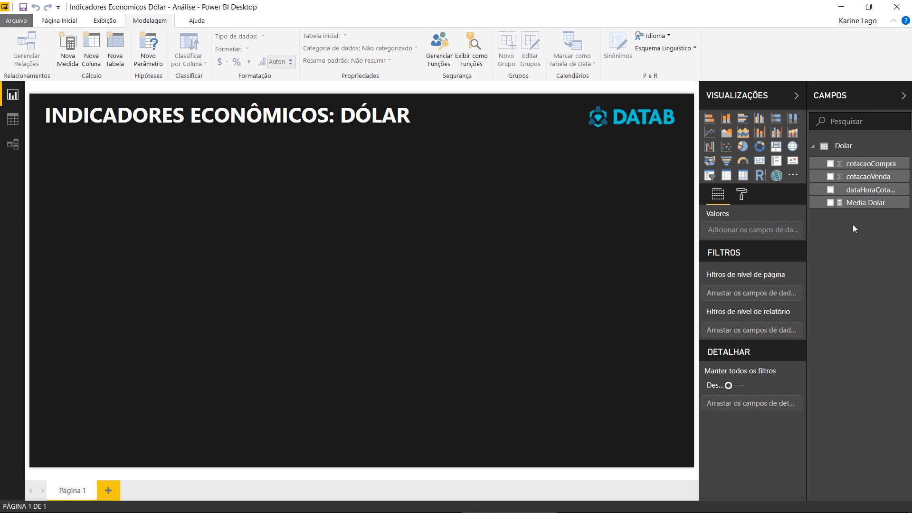
click(830, 204)
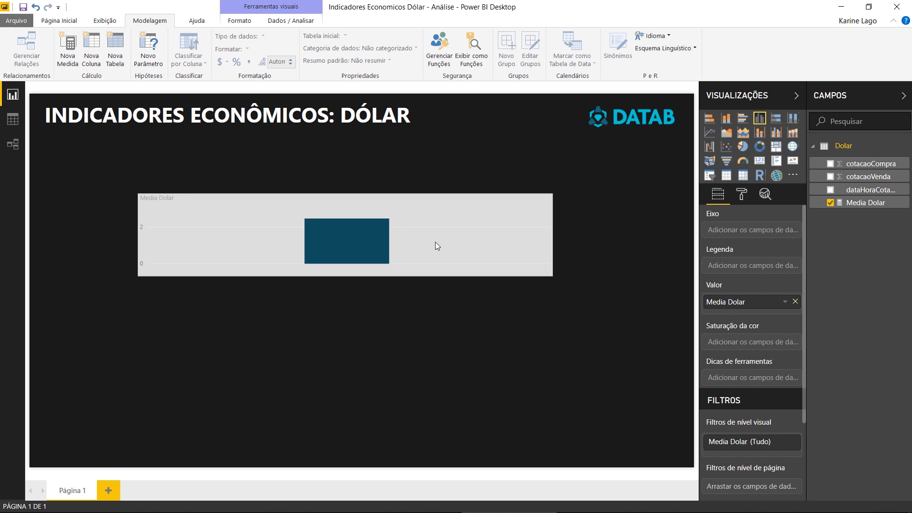
drag(548, 274, 679, 434)
drag(511, 388, 428, 364)
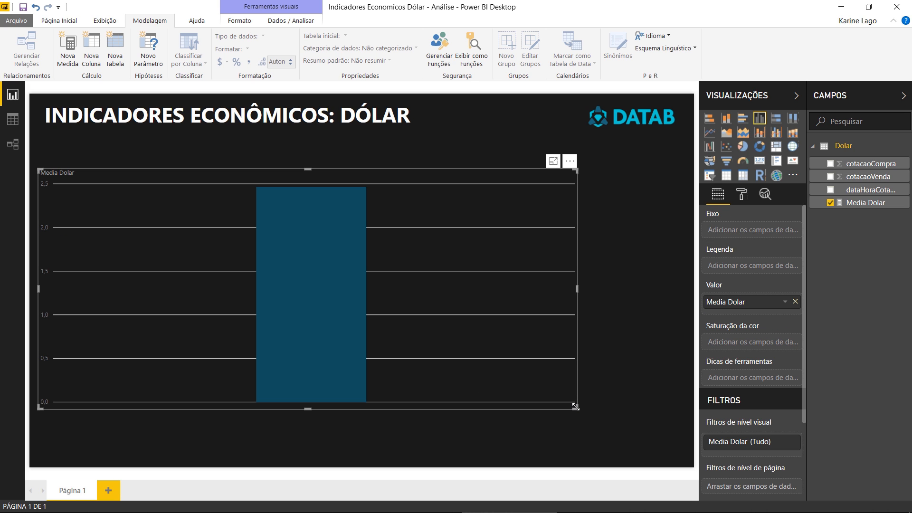
drag(579, 407, 681, 448)
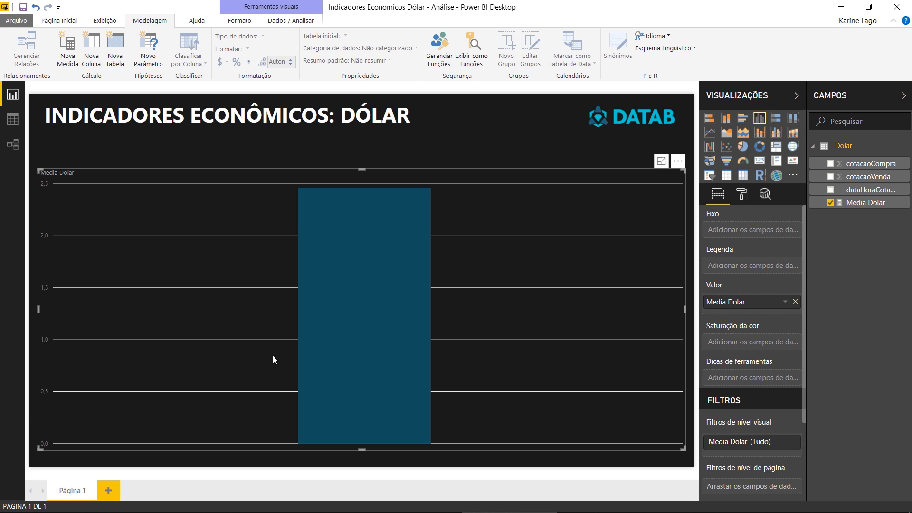
mouse_move(385, 270)
mouse_move(379, 248)
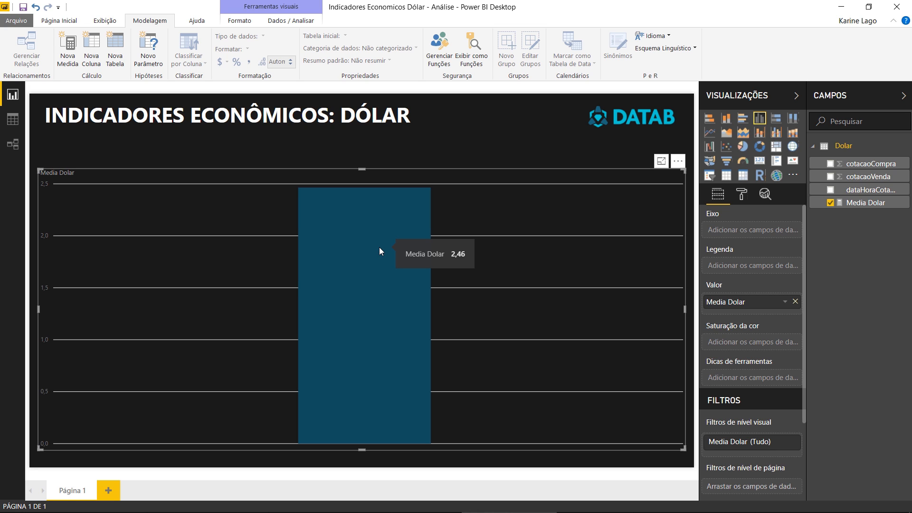
- Create a calculated table with the formula Calendario = CALENDARAUTO()
click(13, 120)
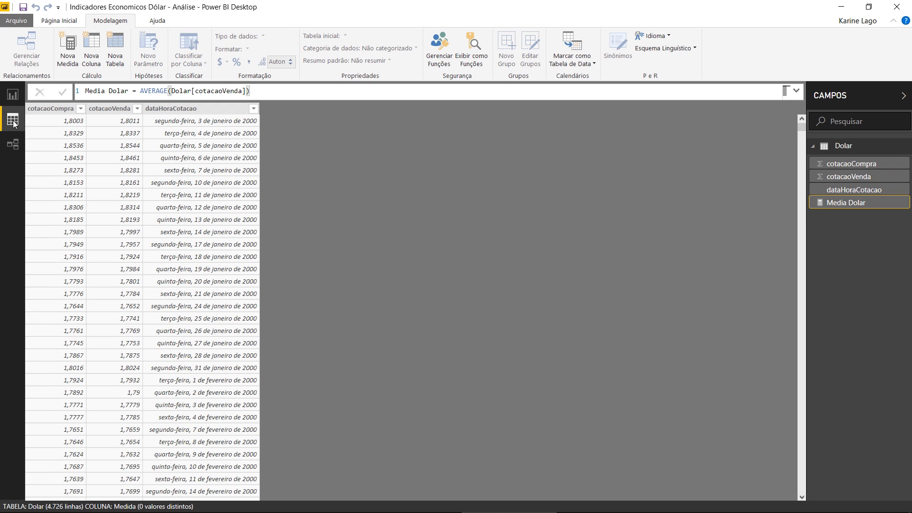
click(164, 109)
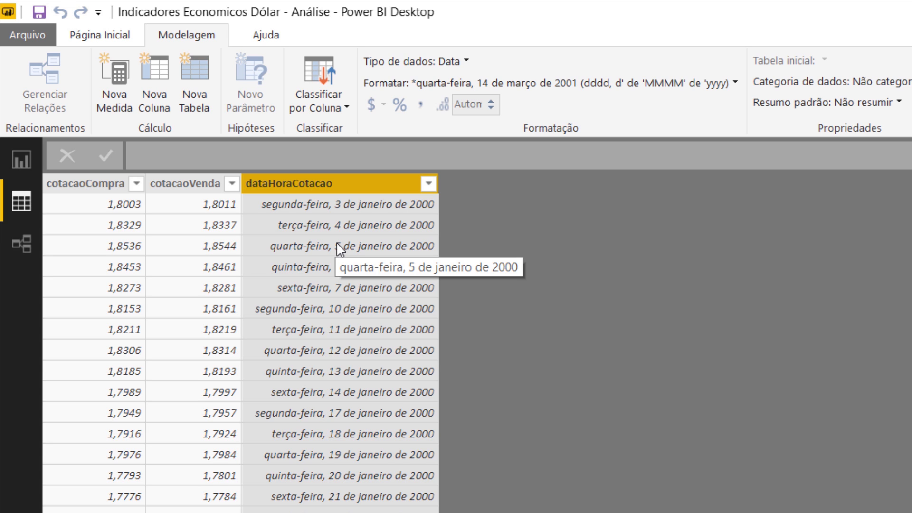
click(112, 36)
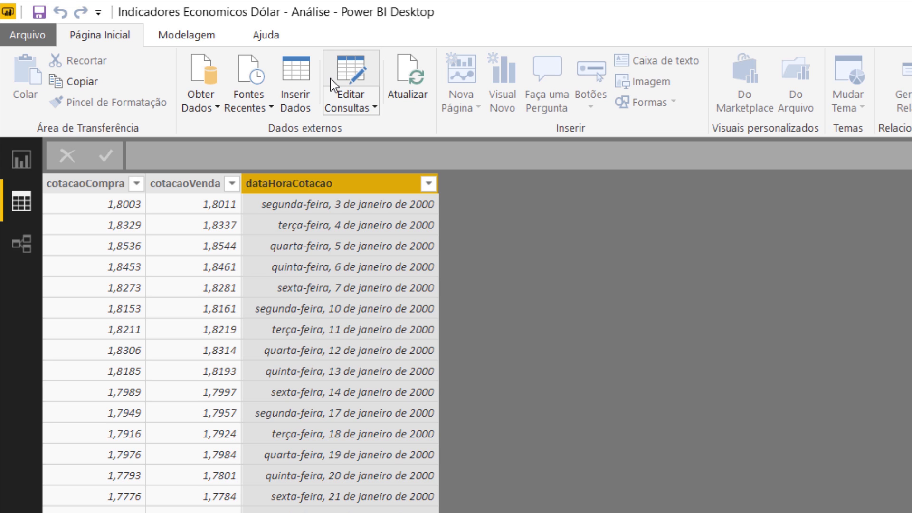
click(172, 34)
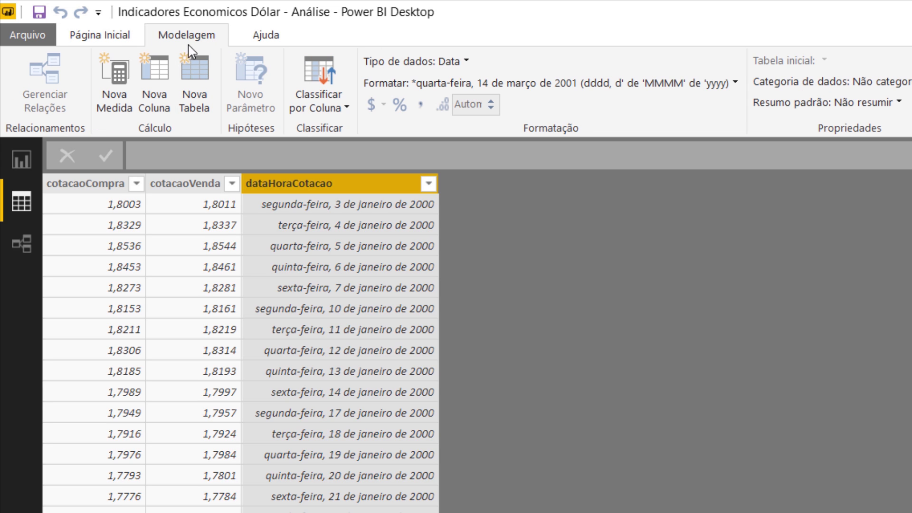
click(195, 105)
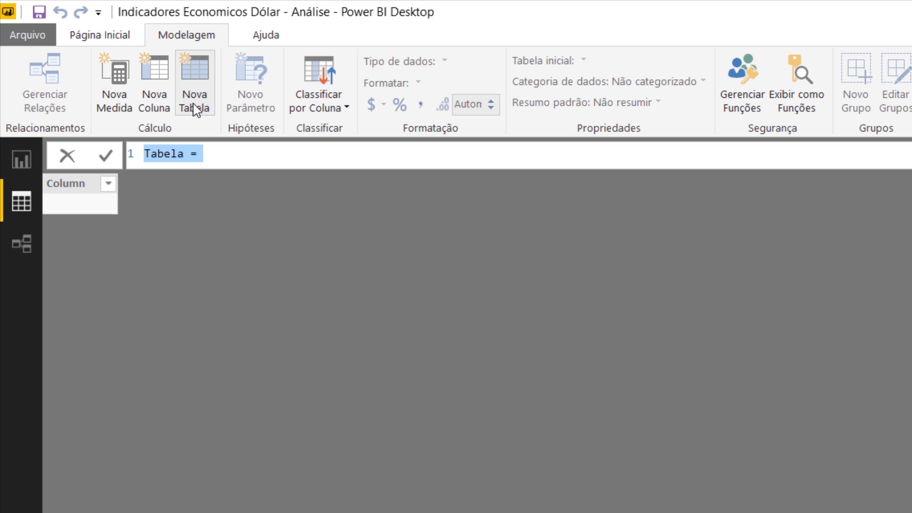
double_click(166, 154)
text(Calendario)
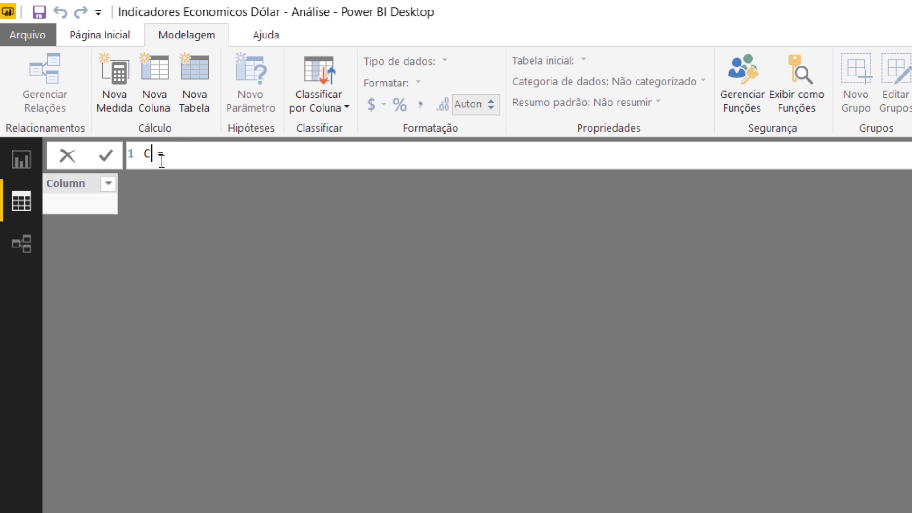
key(Right)
key(Right)
key(Right)
text(CALE)
key(Down)
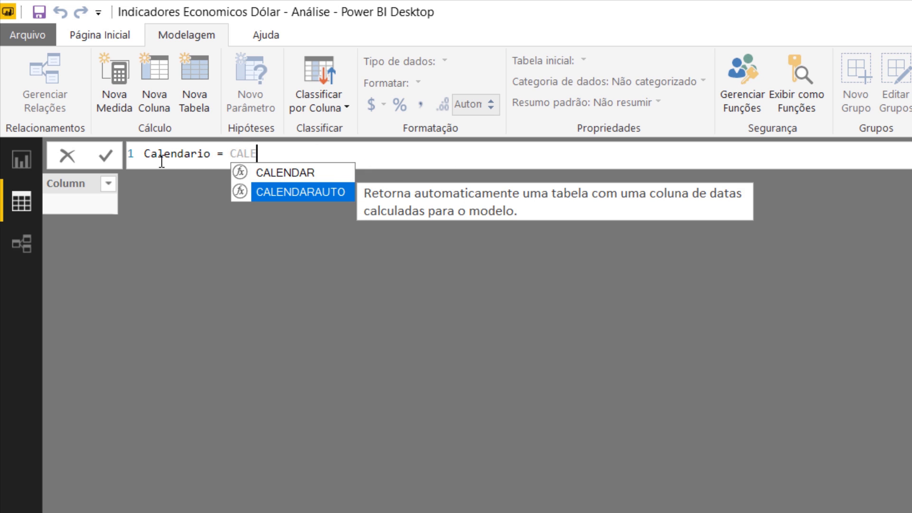
key(Tab)
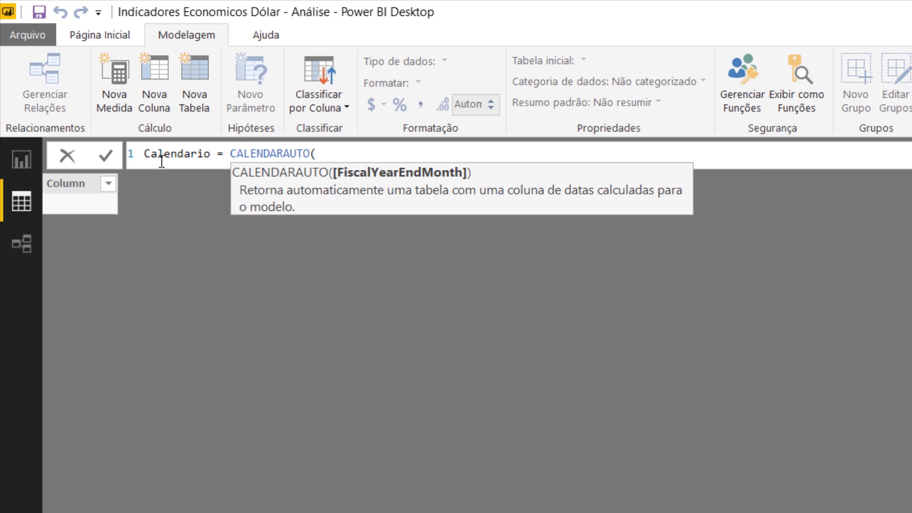
text())
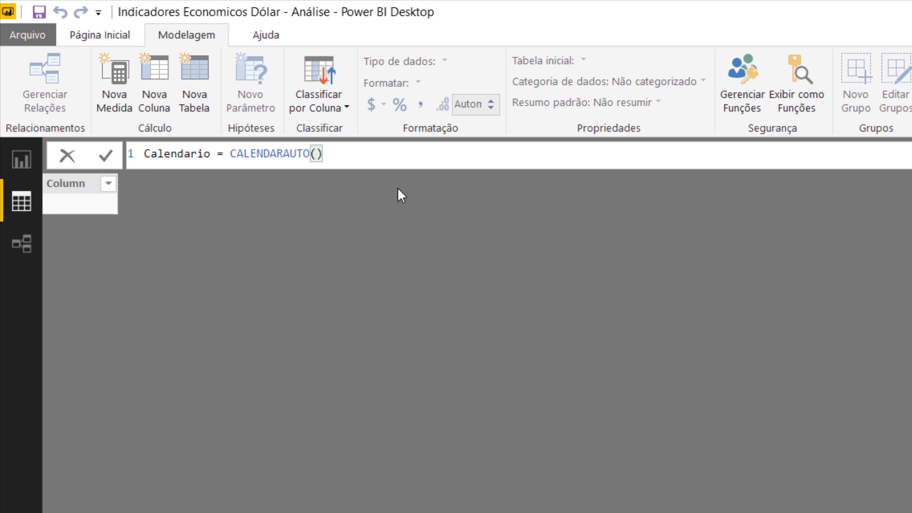
key(Left)
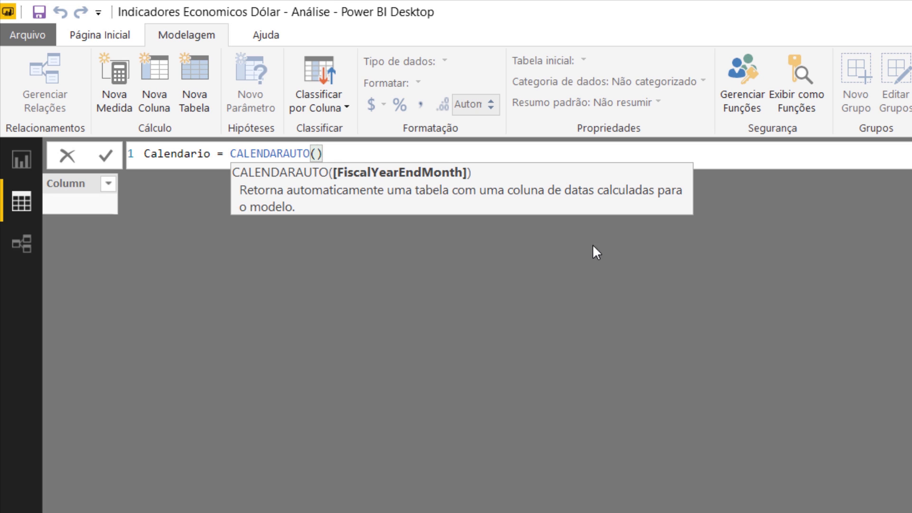
key(Return)
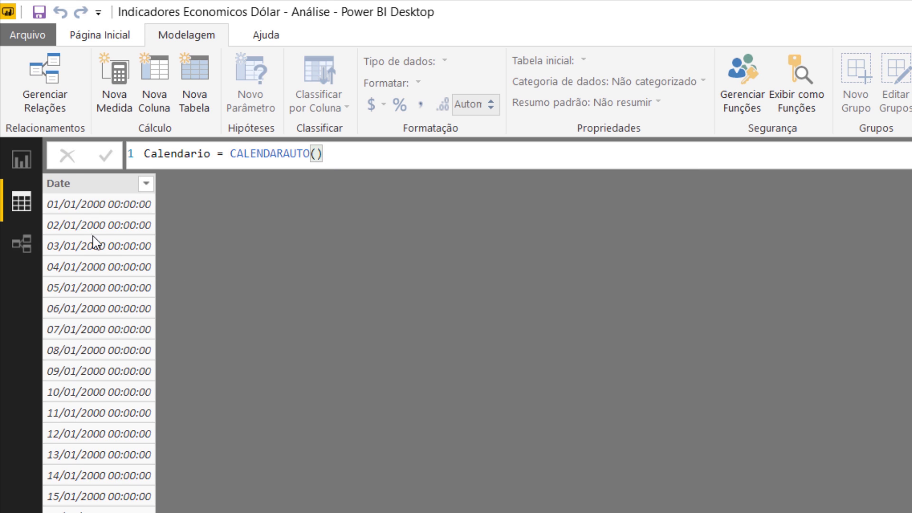
- Format the dataHoraCotacao column of the Dolar table as a short date, 14/03/2001 (dd/MM/yyyy)
click(66, 206)
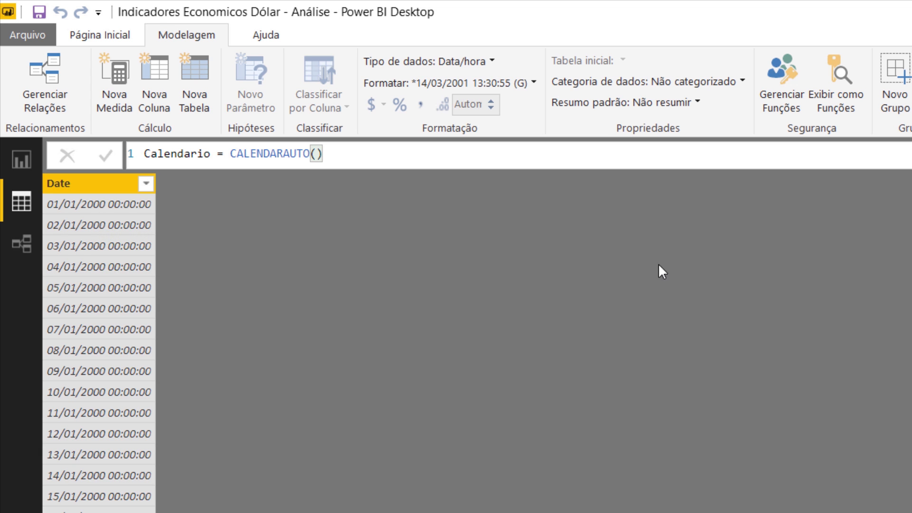
click(909, 275)
click(347, 204)
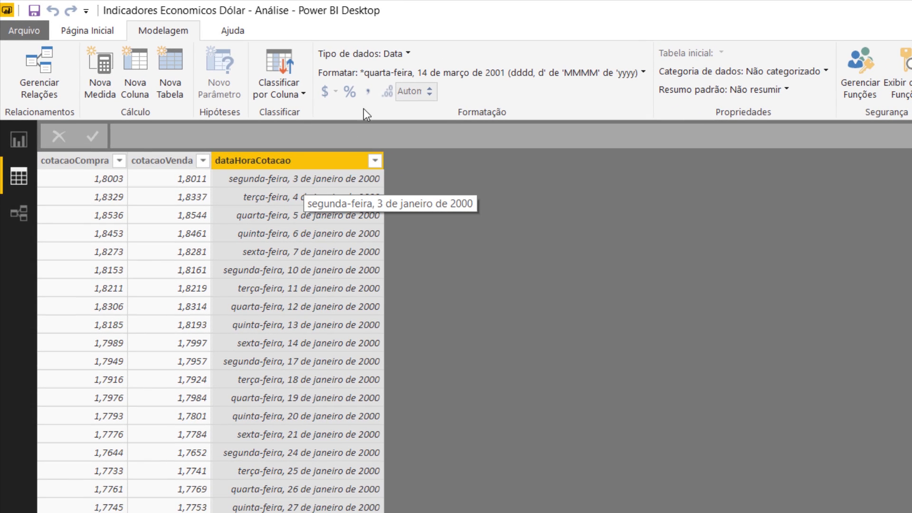
click(382, 74)
mouse_move(541, 132)
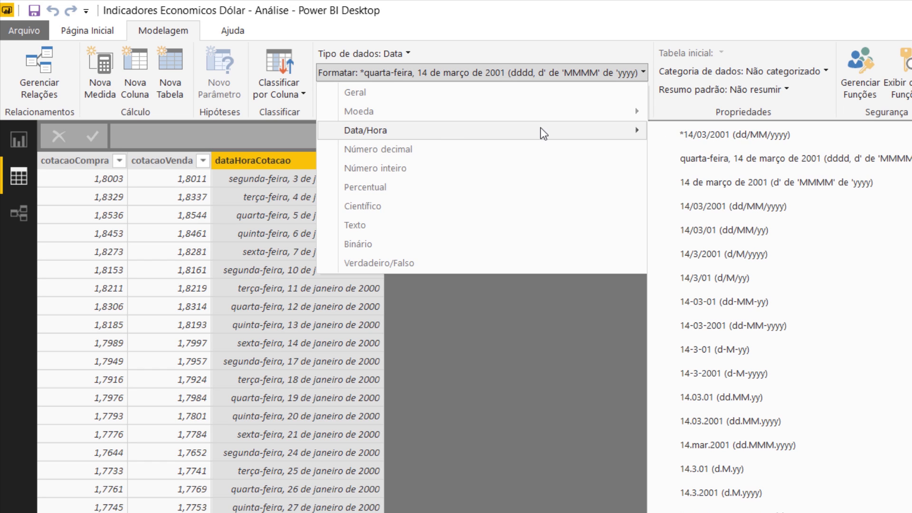
click(692, 206)
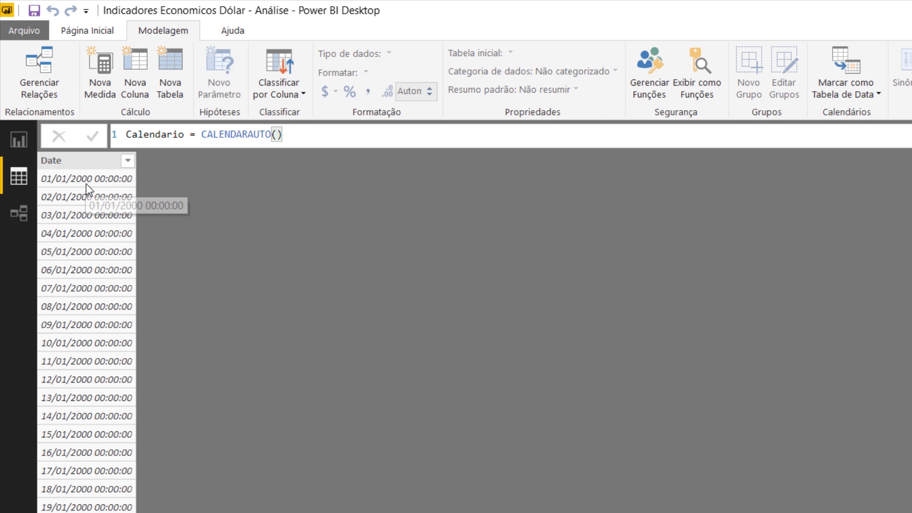
- Format the Date column of the Calendario table as *14/03/2001 (dd/MM/yyyy), without the time
click(100, 164)
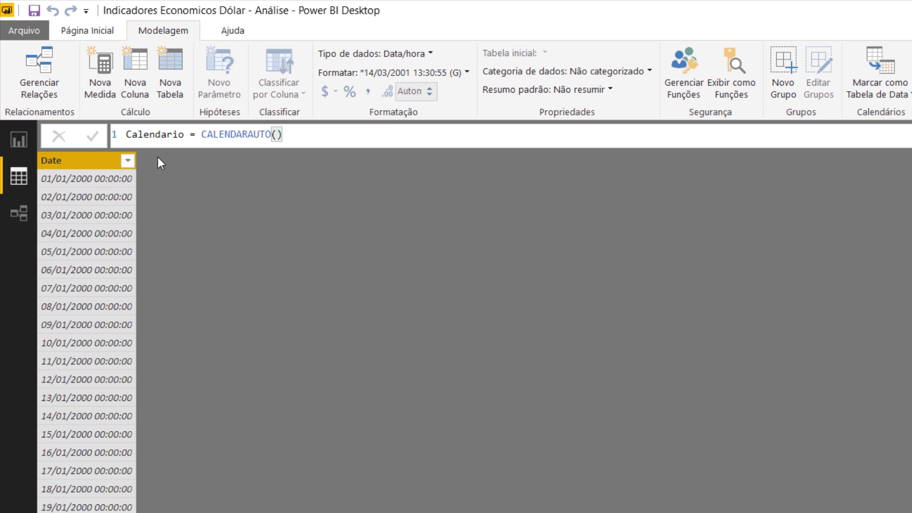
click(351, 75)
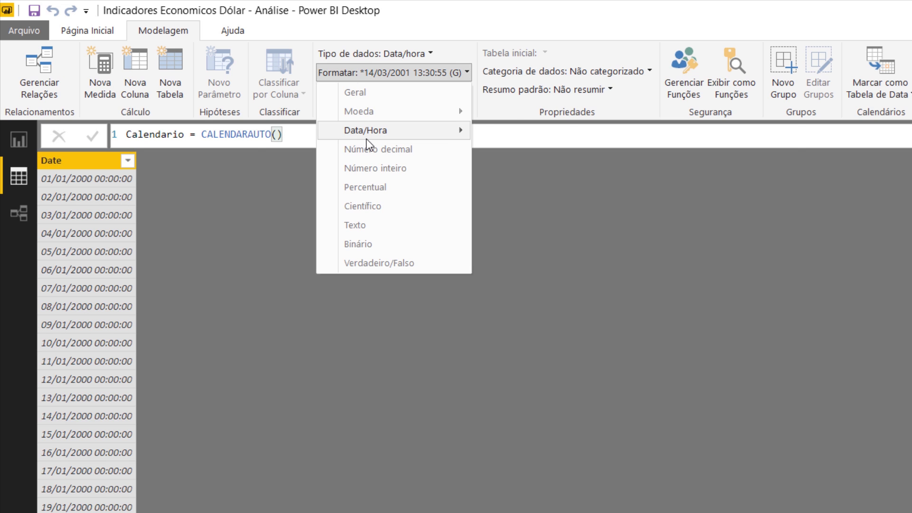
mouse_move(366, 135)
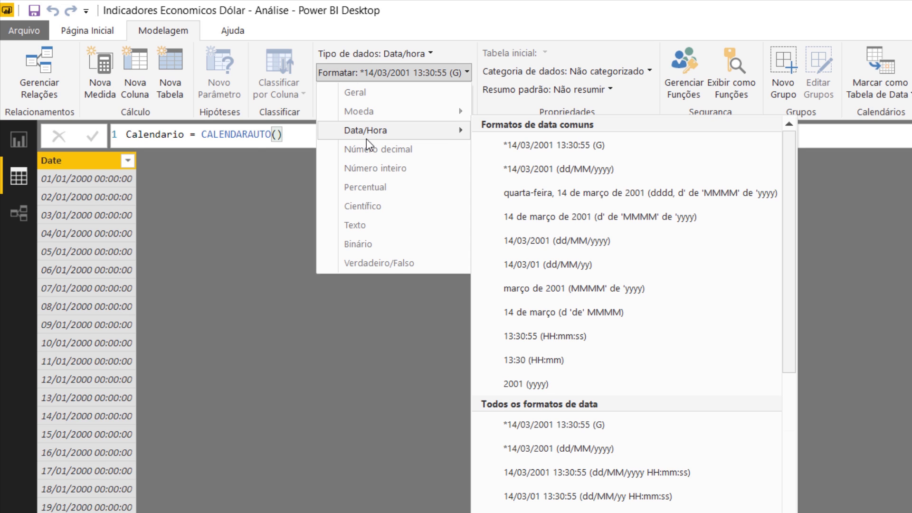
click(590, 453)
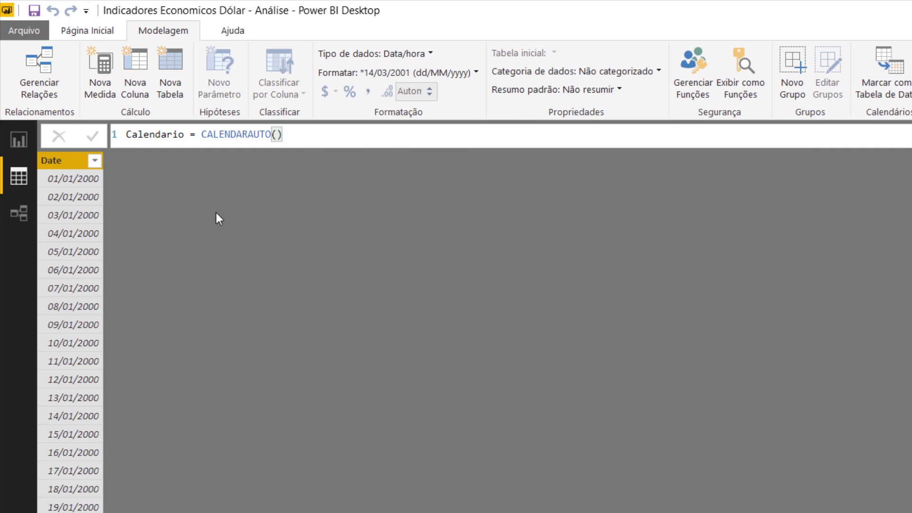
- Rename the Date column of the Calendario table as Data
double_click(69, 161)
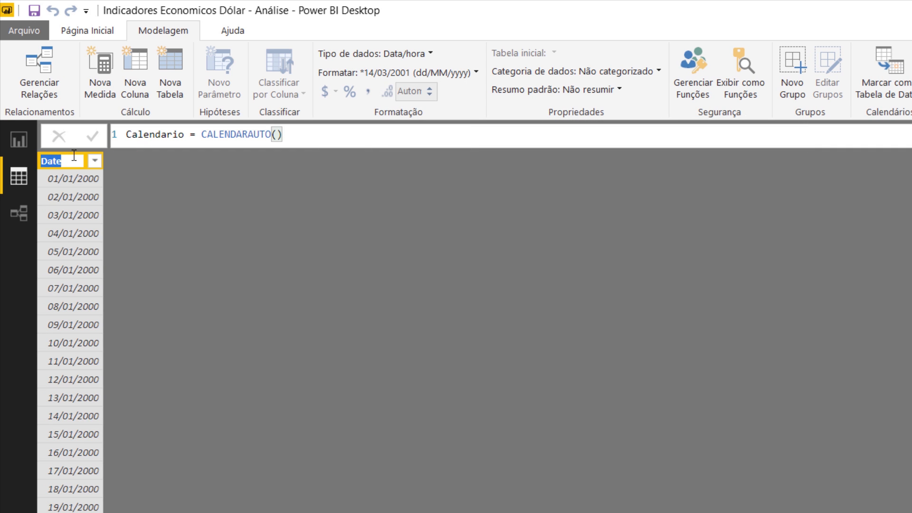
click(74, 155)
key(BackSpace)
text(a)
key(Return)
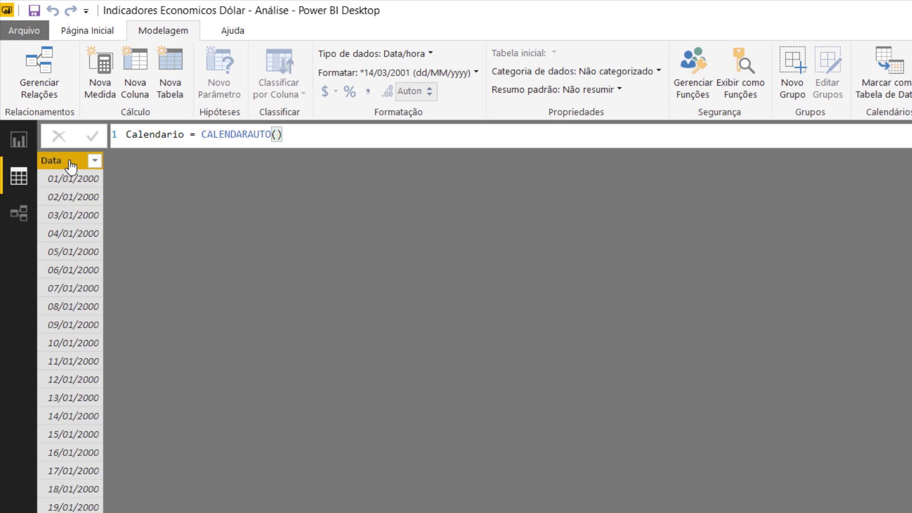
- Sort the Calendario table's Data column in descending order, and clear the sorting again
click(94, 161)
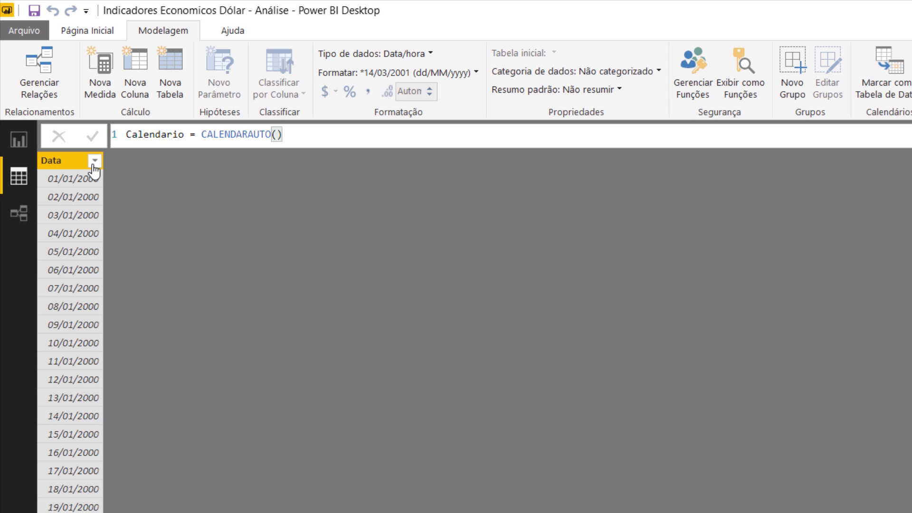
click(127, 198)
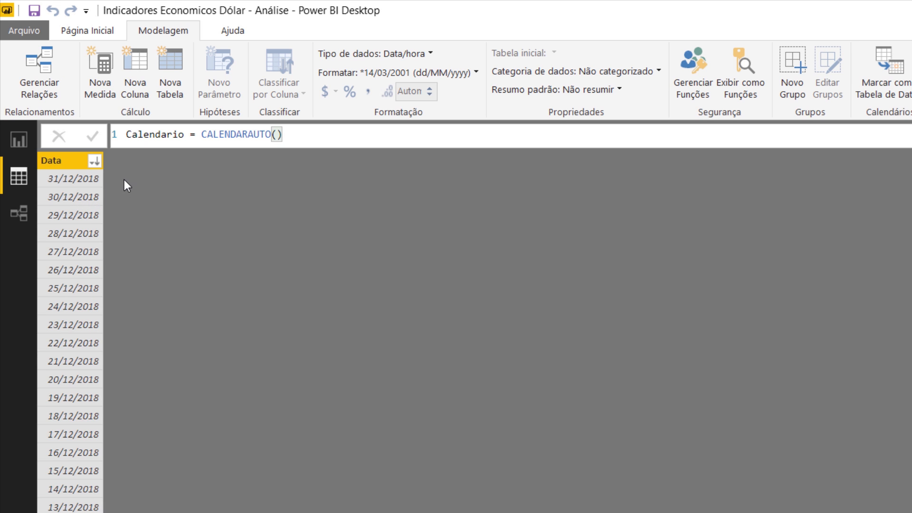
click(95, 161)
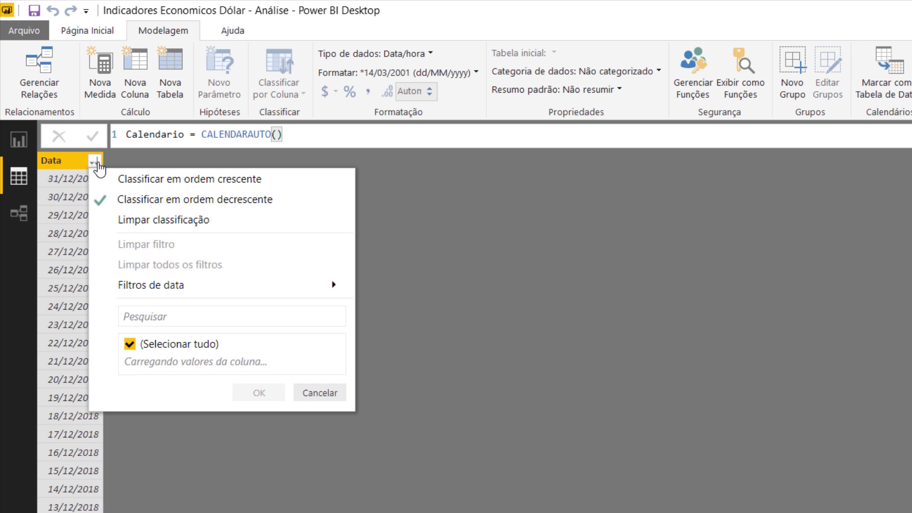
click(146, 217)
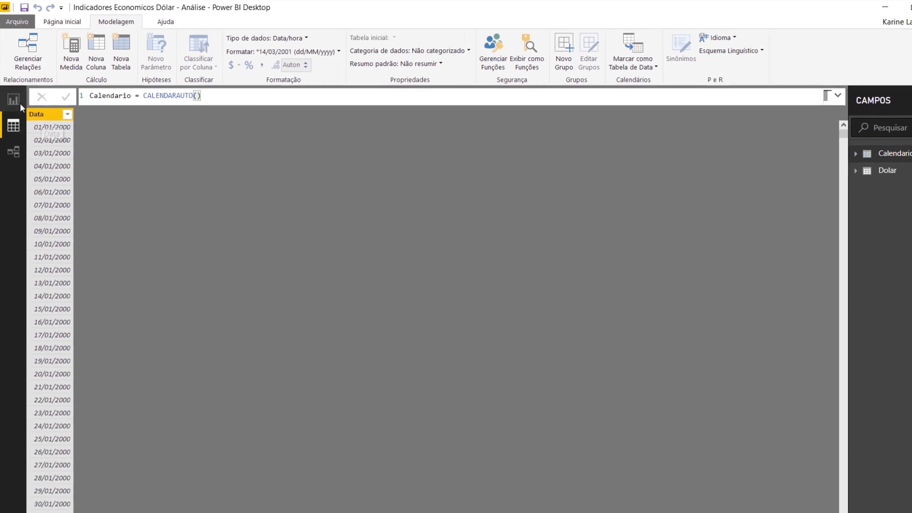
- Add the Calendario Data field to the axis of the Media Dolar column chart and collapse the expanded formula bar
click(19, 102)
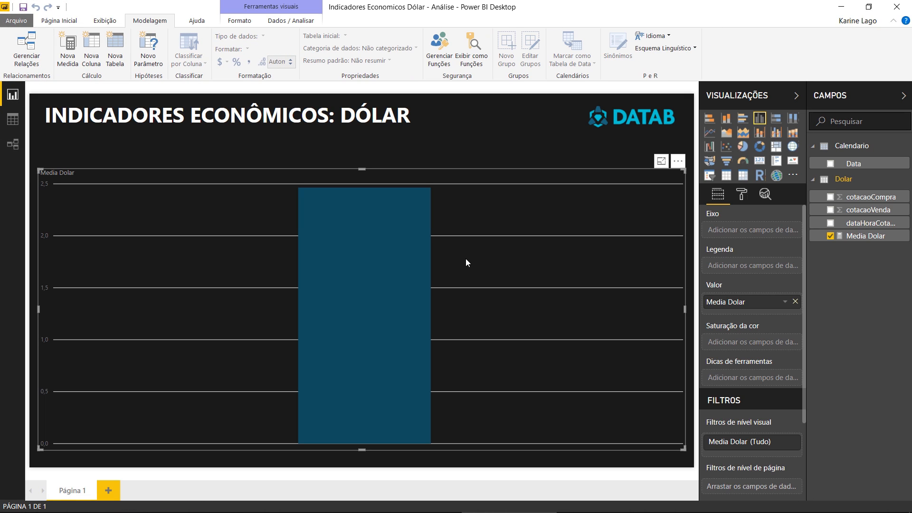
click(875, 165)
drag(876, 167, 770, 232)
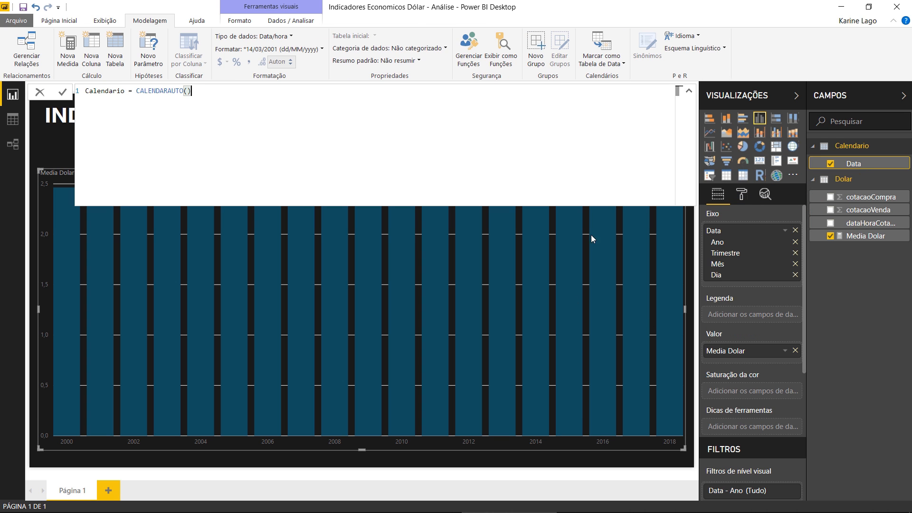
click(688, 91)
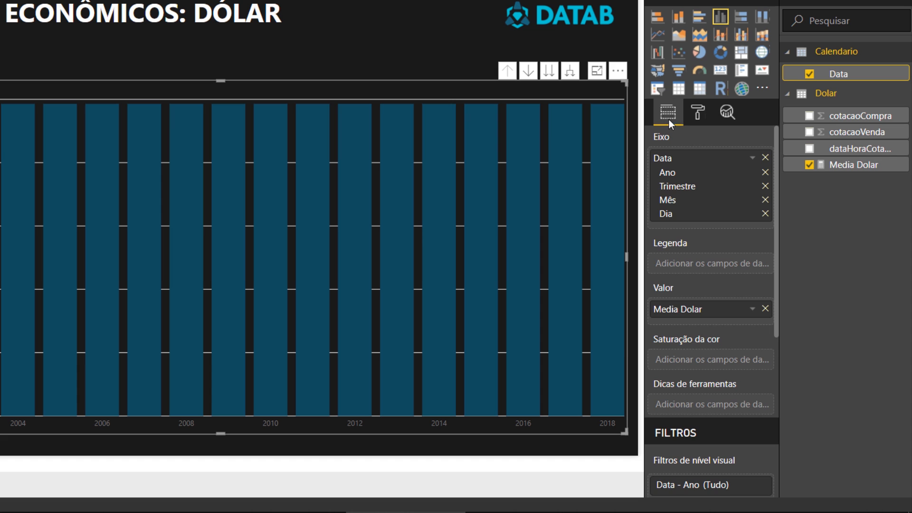
- Enable the column chart's background and set it to dark grey with 0% transparency
click(697, 116)
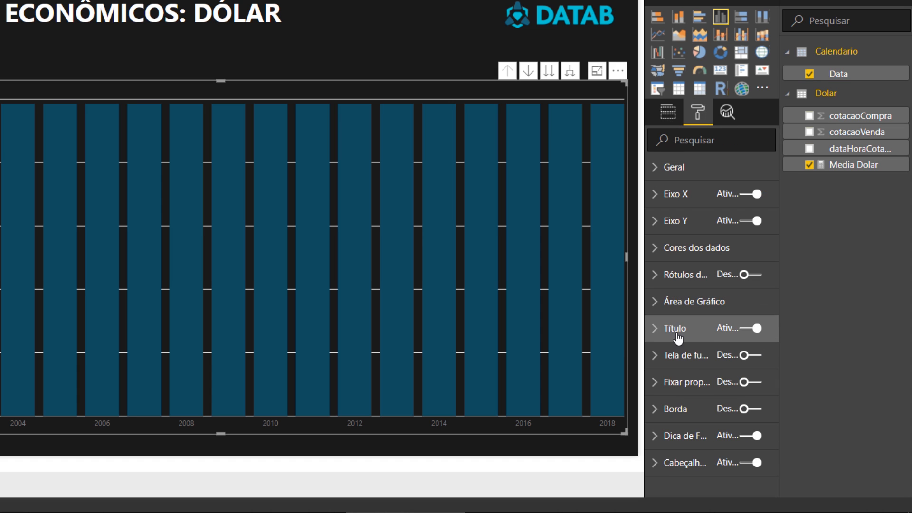
click(748, 357)
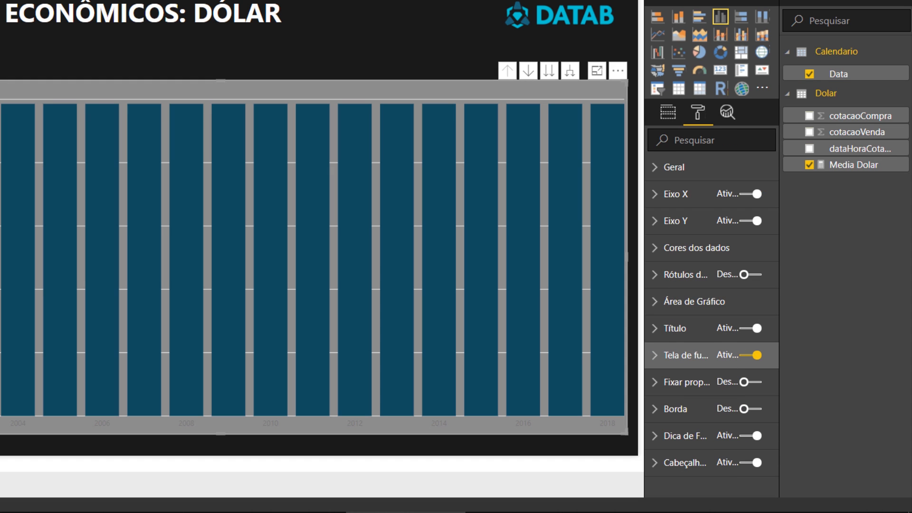
click(641, 354)
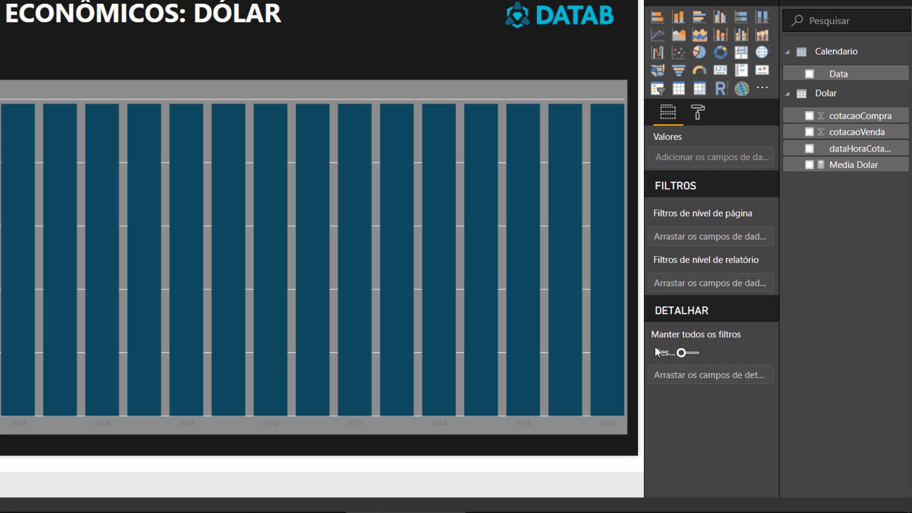
click(701, 109)
click(566, 81)
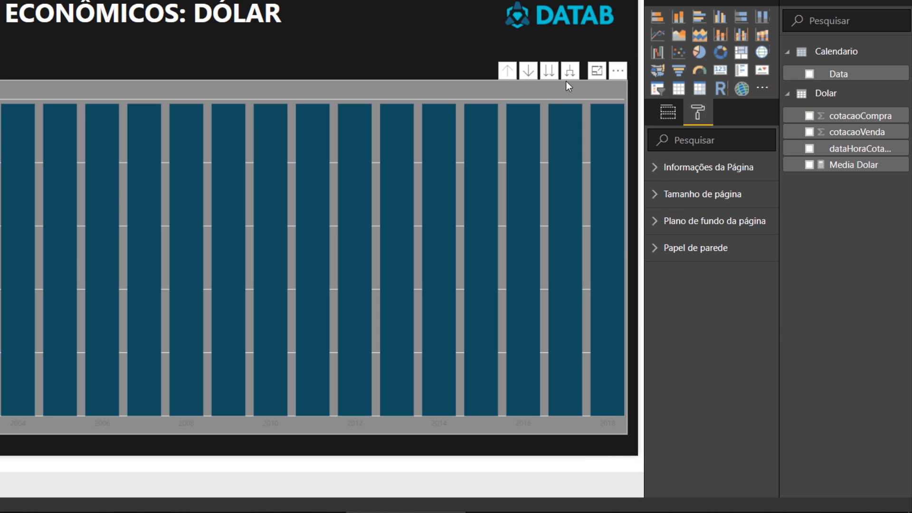
click(698, 113)
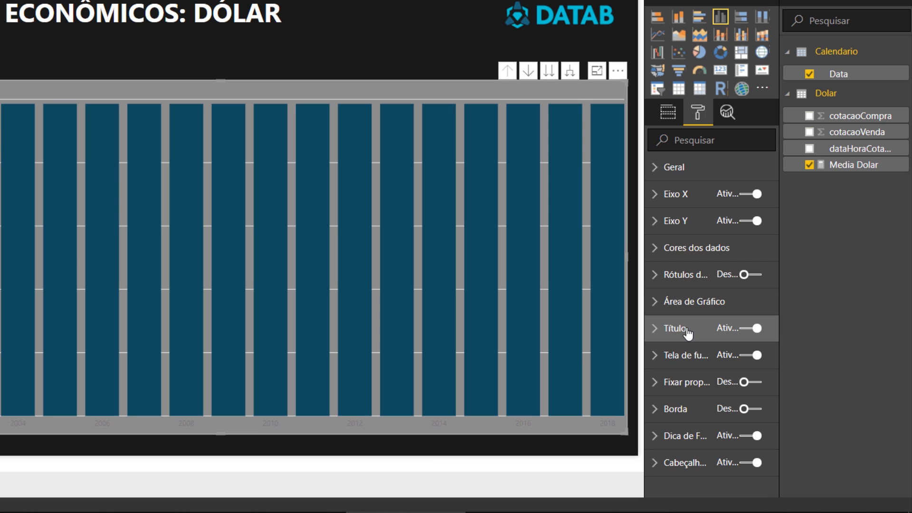
click(693, 355)
scroll(694, 355, down, 2)
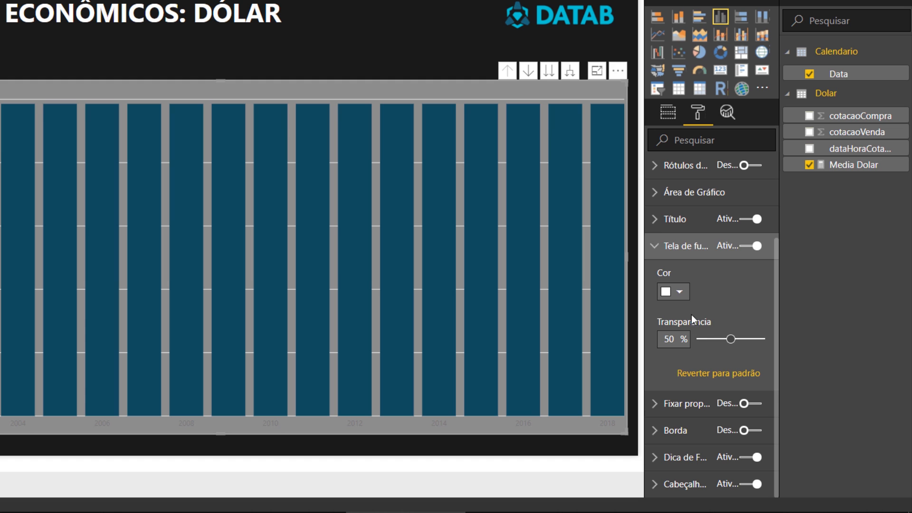
click(679, 291)
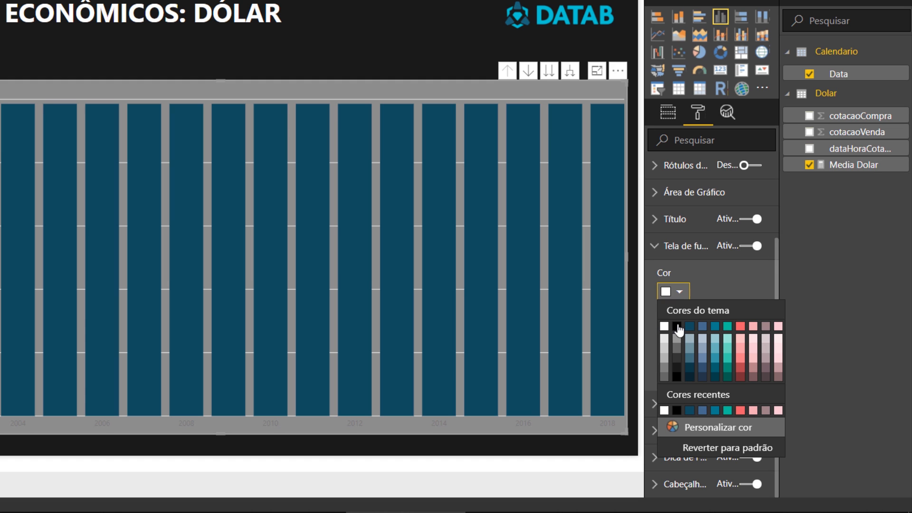
click(677, 358)
drag(730, 339, 691, 340)
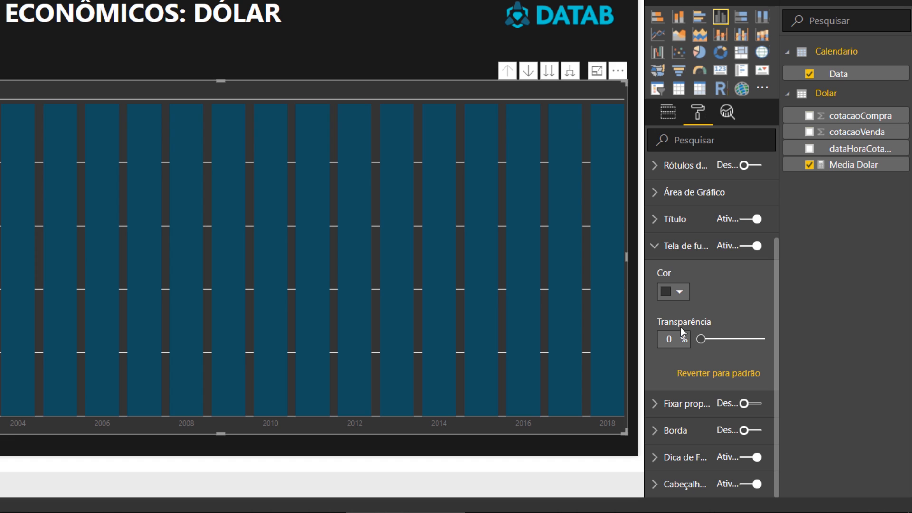
click(684, 250)
- Set the default data colour of the chart's columns to the theme's teal green
click(703, 248)
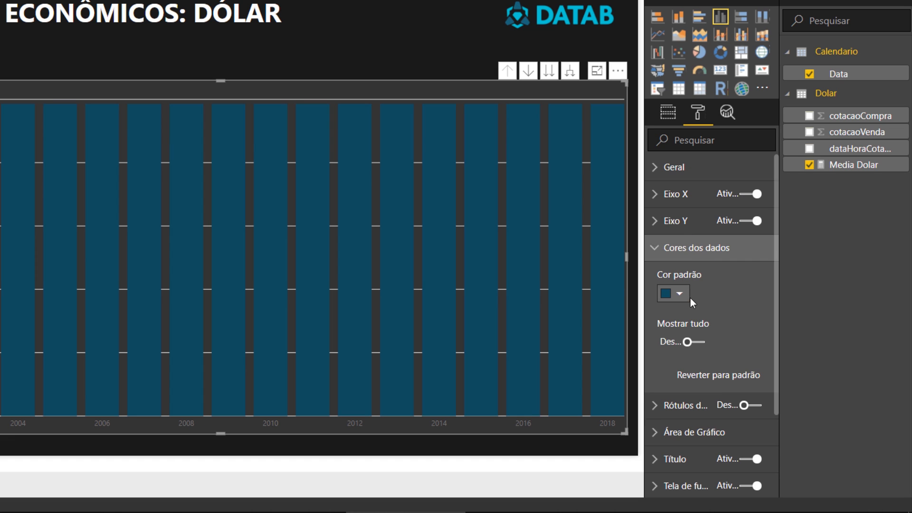
click(678, 294)
click(727, 328)
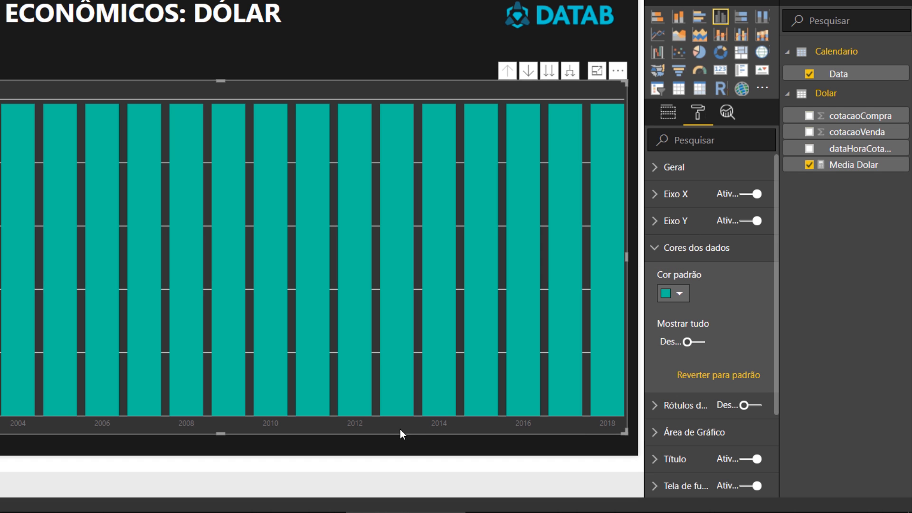
click(698, 249)
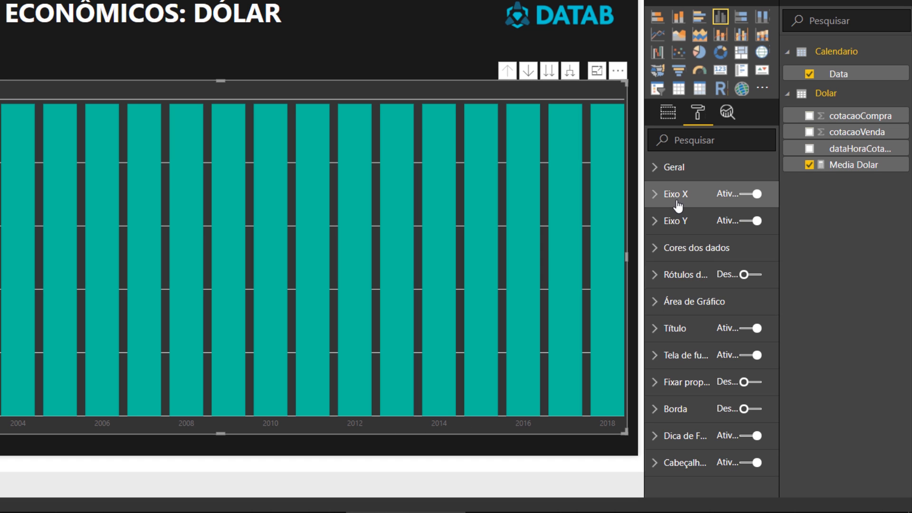
- Set the chart's X-axis labels to white with a text size of 13
click(677, 194)
click(681, 431)
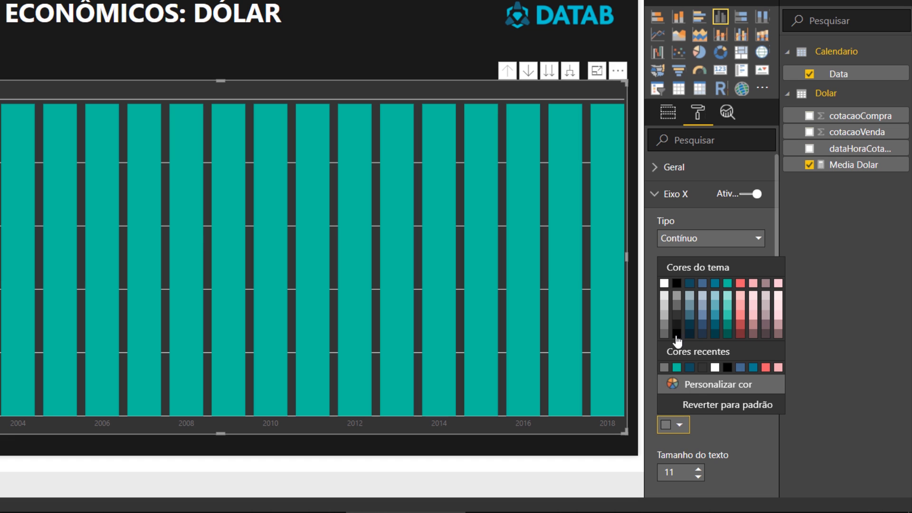
click(664, 284)
click(698, 468)
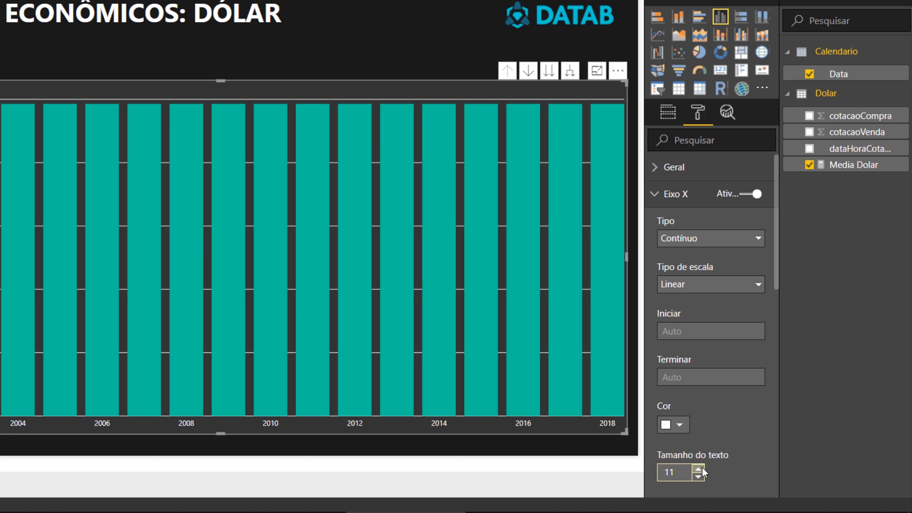
click(697, 469)
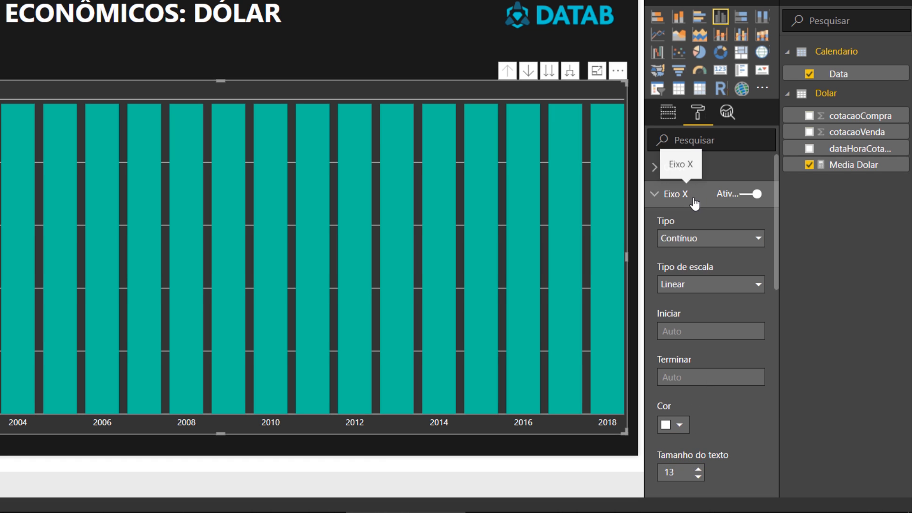
click(676, 194)
- Turn off the Y axis of the Media Dolar column chart
click(688, 221)
click(755, 221)
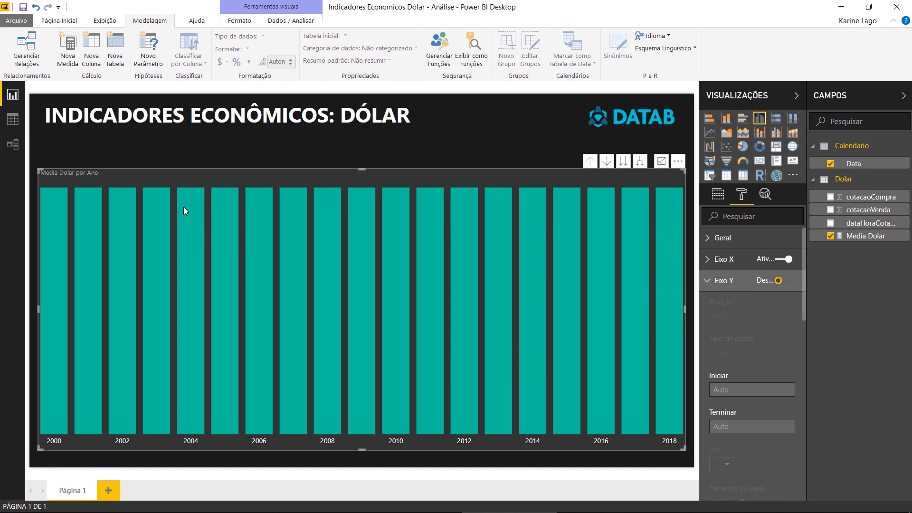
mouse_move(184, 208)
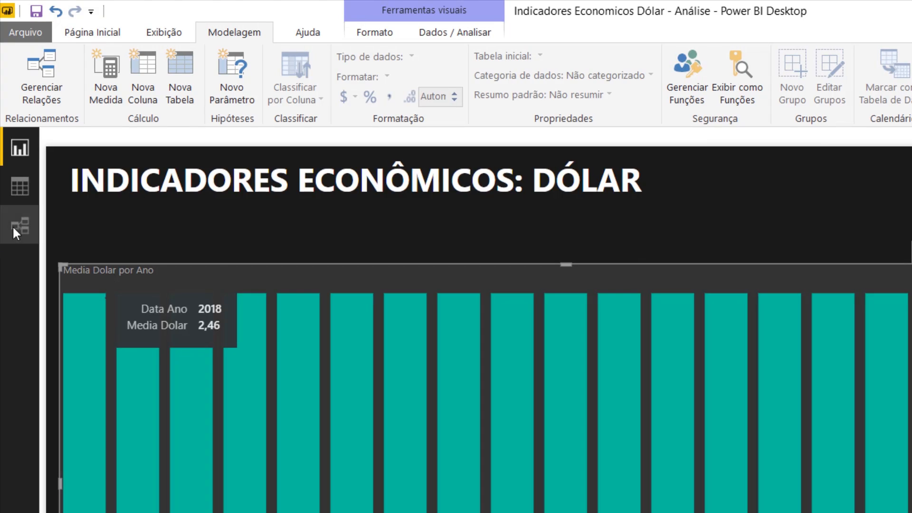
- Move the Calendario table farther away from the Dolar table in the relationships diagram
click(22, 219)
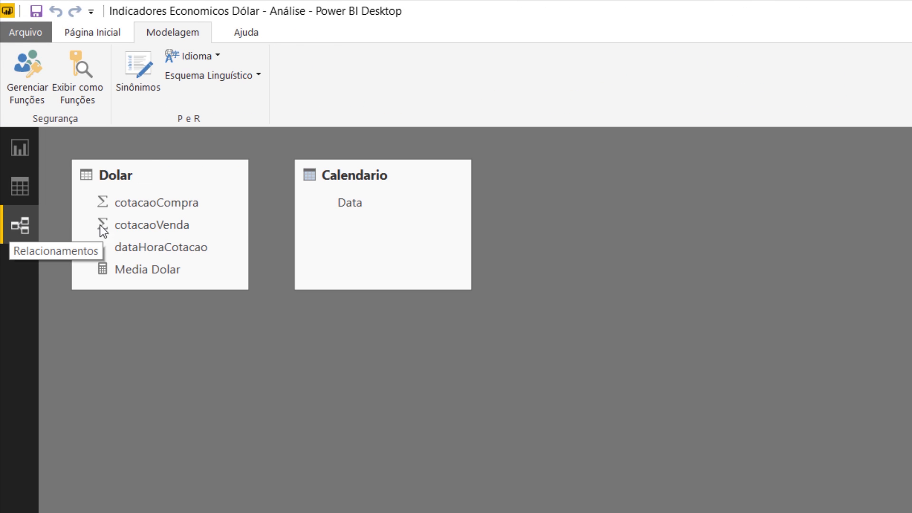
drag(332, 175, 372, 180)
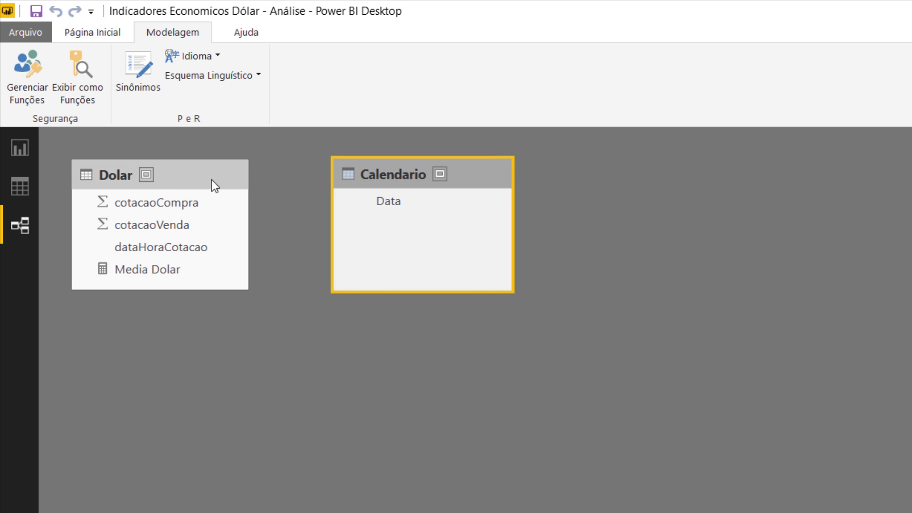
- Create a relationship between the Dolar table's dataHoraCotacao field and the Calendario table's Data field
click(171, 174)
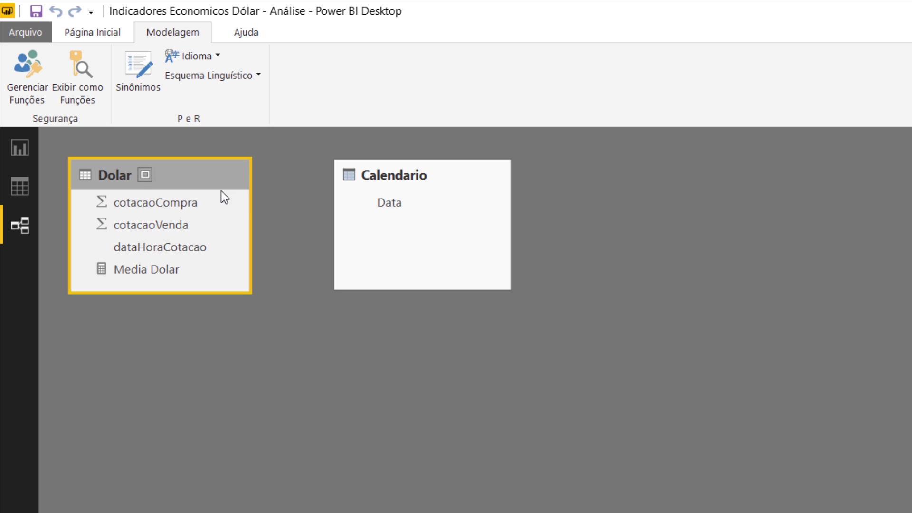
click(389, 178)
click(173, 171)
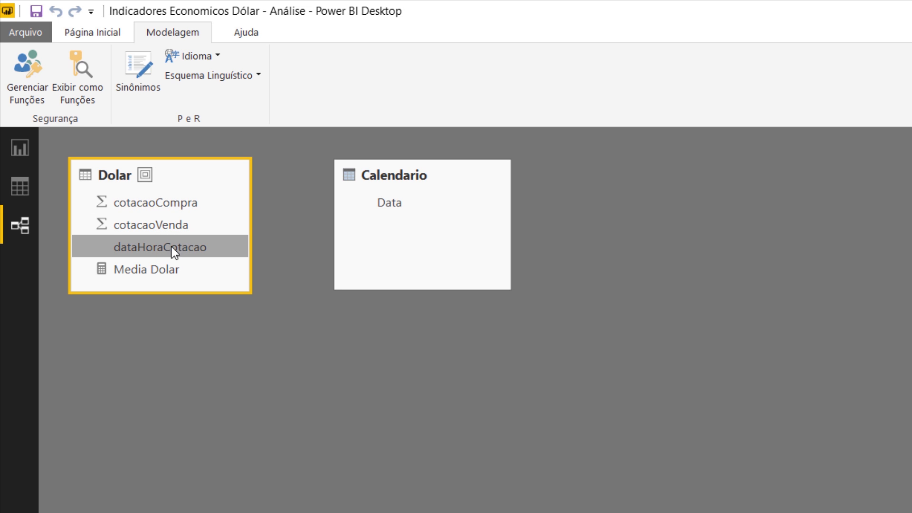
drag(183, 247, 407, 206)
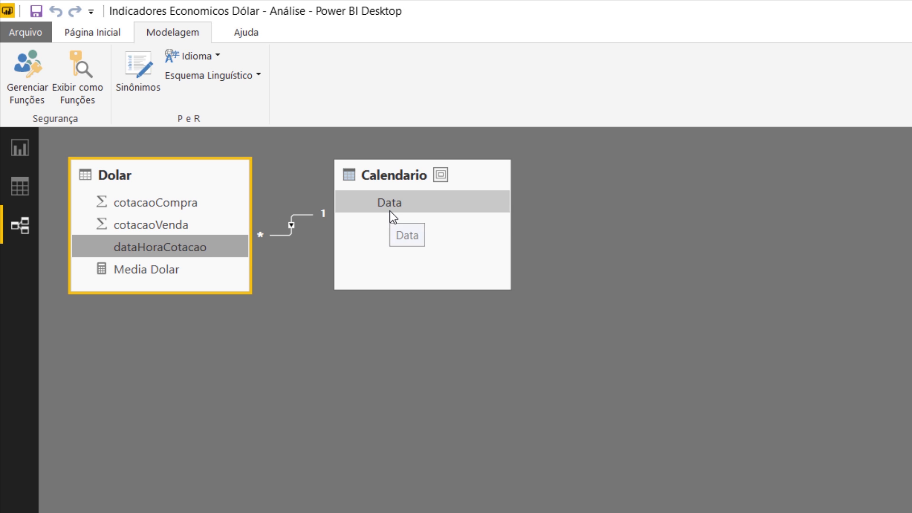
click(302, 214)
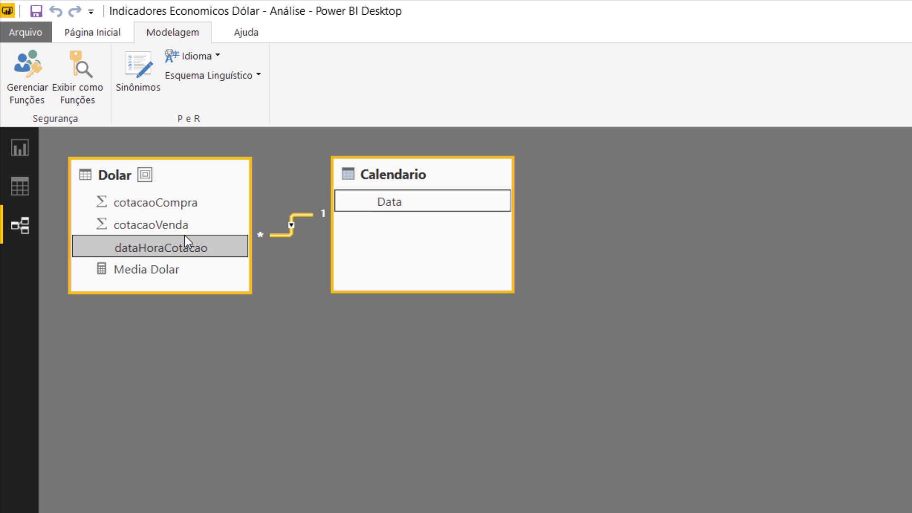
- Return to the report page and turn on data labels for the Media Dolar column chart
click(21, 147)
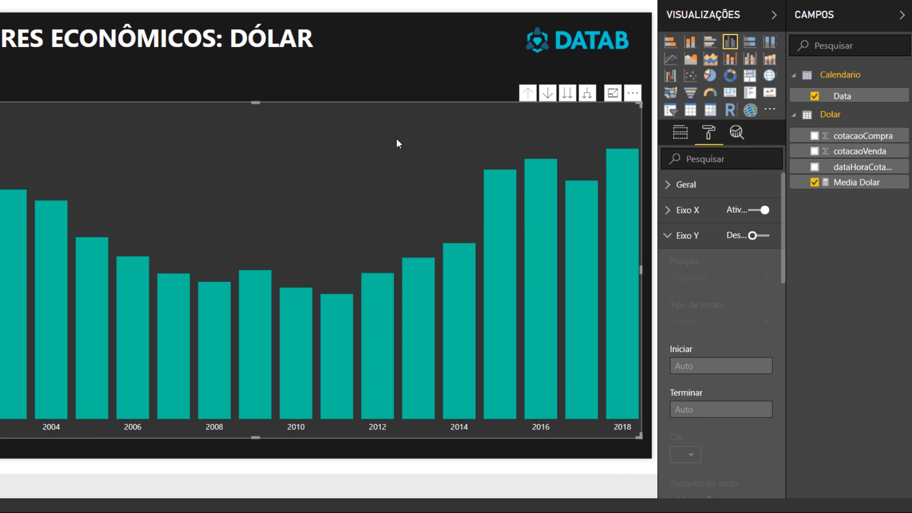
click(699, 236)
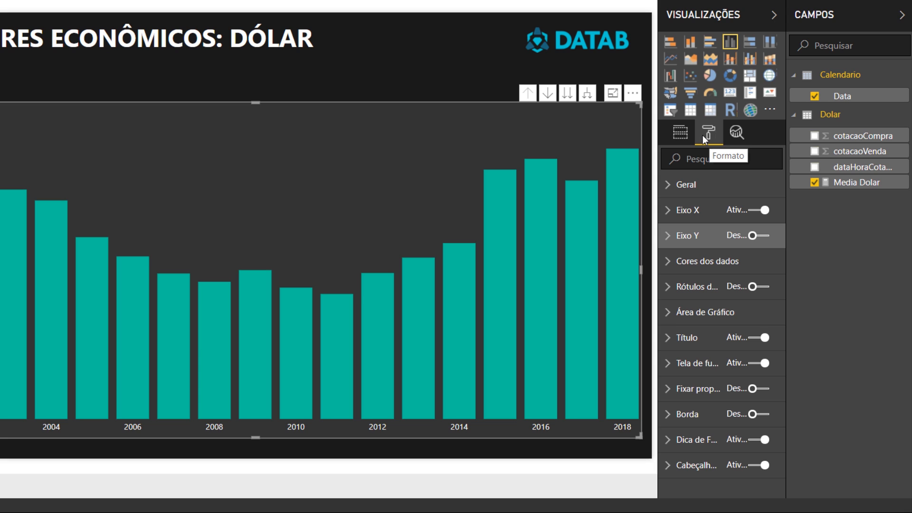
click(759, 287)
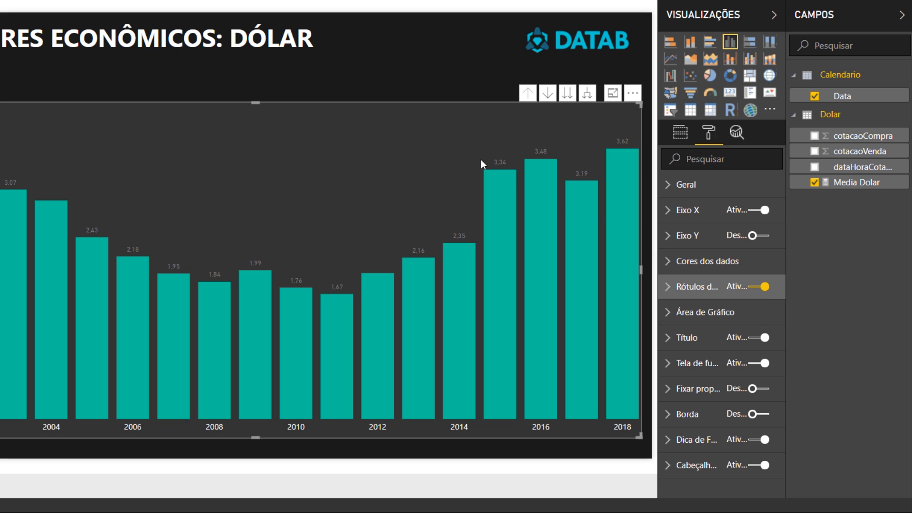
- Enlarge the text of the chart's data labels and set their colour to white
click(667, 290)
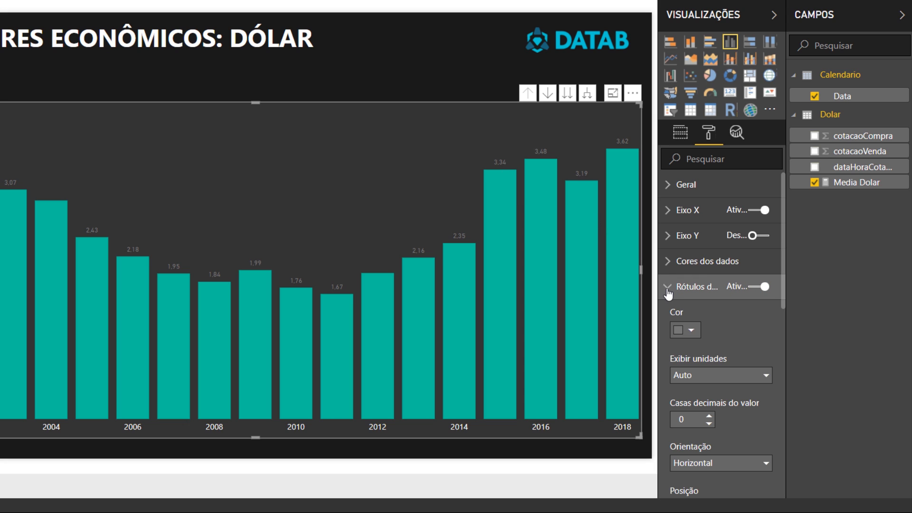
scroll(687, 325, down, 5)
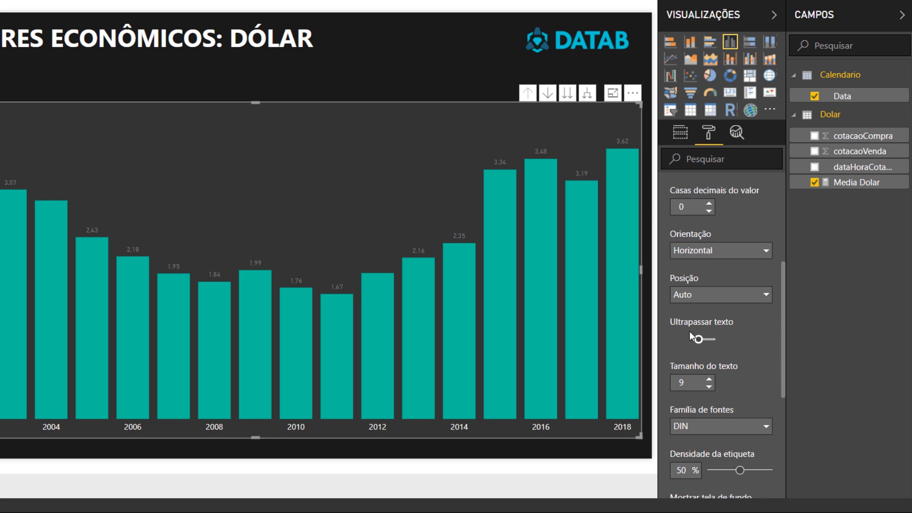
scroll(688, 331, down, 3)
click(712, 308)
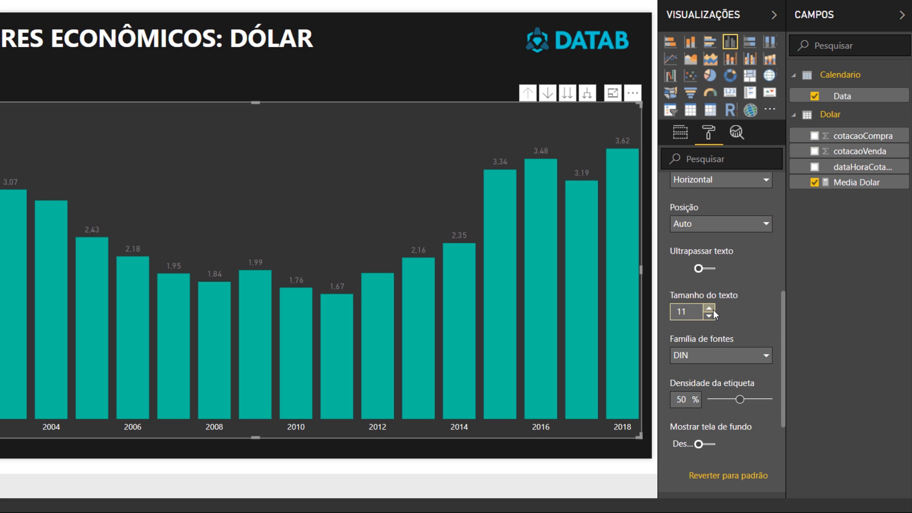
click(713, 309)
scroll(713, 329, up, 5)
click(692, 260)
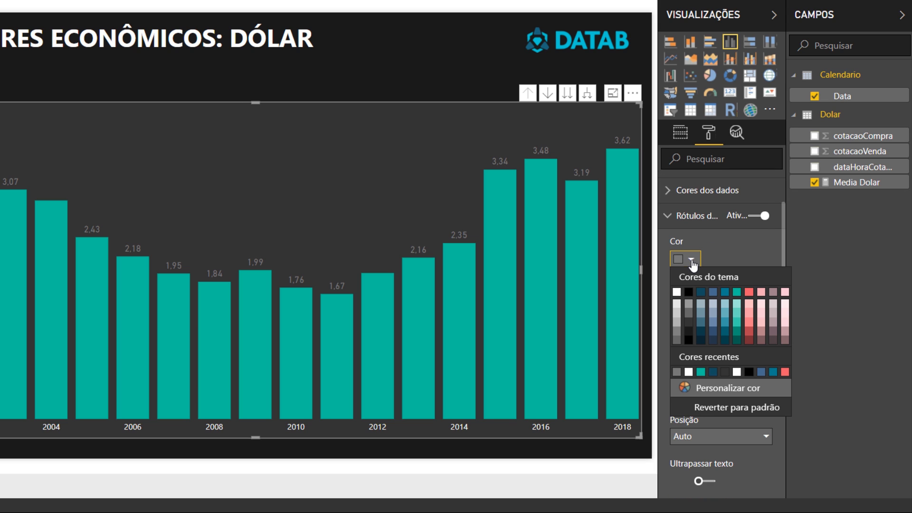
click(677, 292)
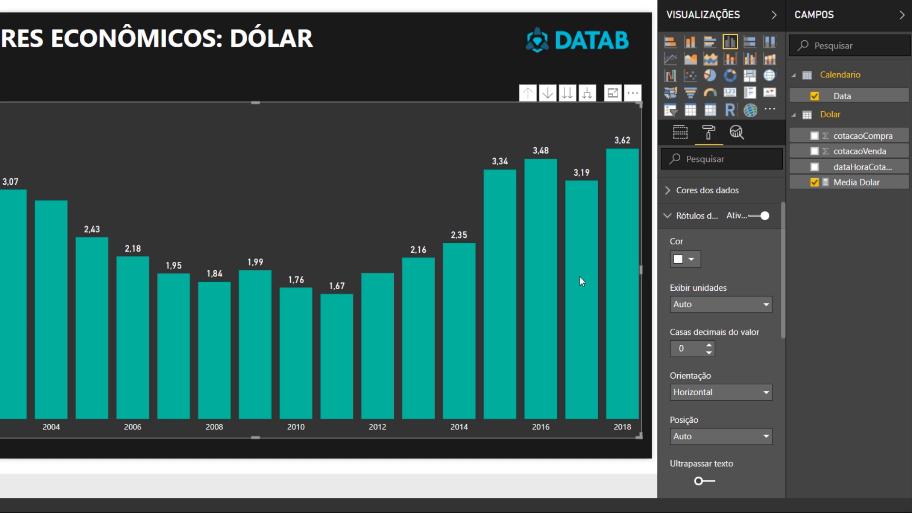
- Expand the column chart's date hierarchy one level down so it plots every year and quarter
mouse_move(616, 380)
click(671, 135)
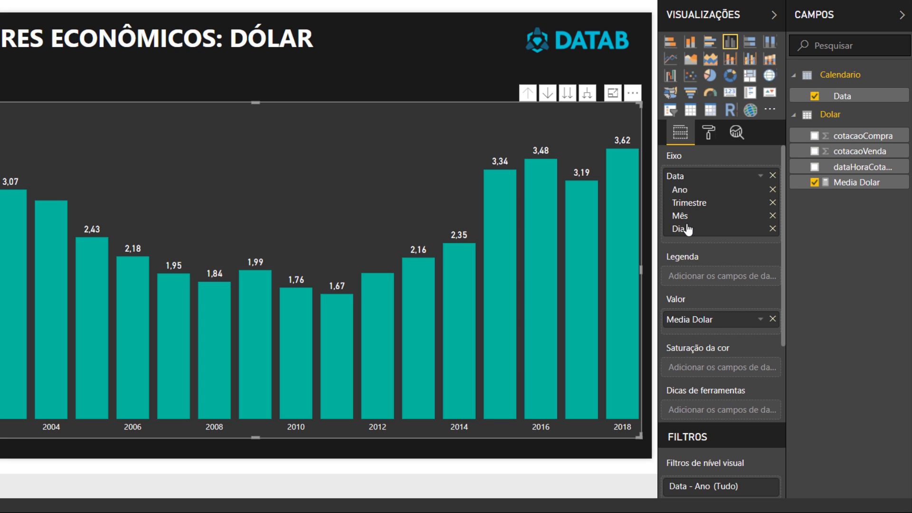
click(586, 93)
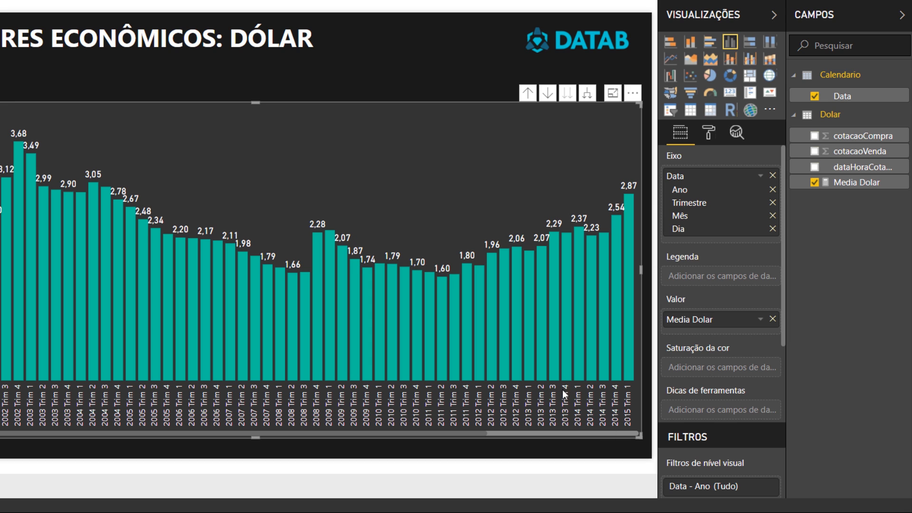
drag(488, 436, 634, 430)
click(634, 425)
click(634, 423)
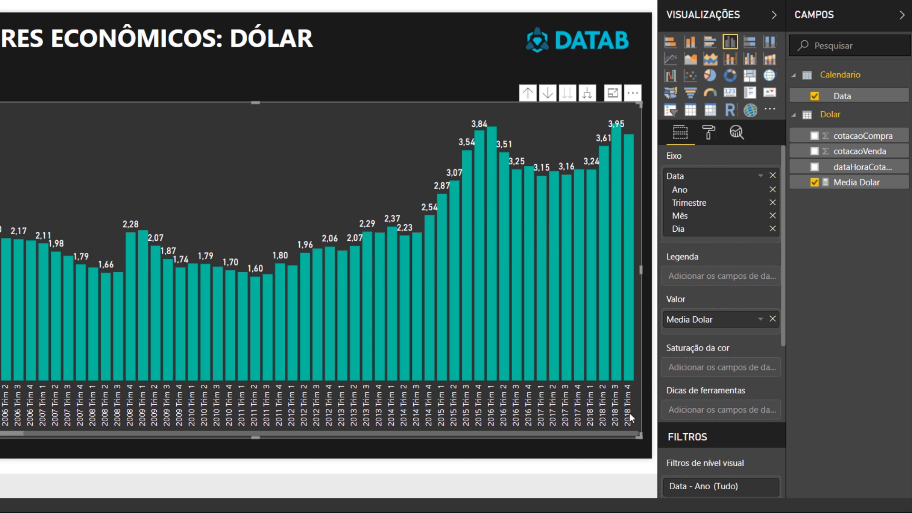
- Set the orientation of the chart's data labels to Vertical
mouse_move(628, 347)
click(708, 133)
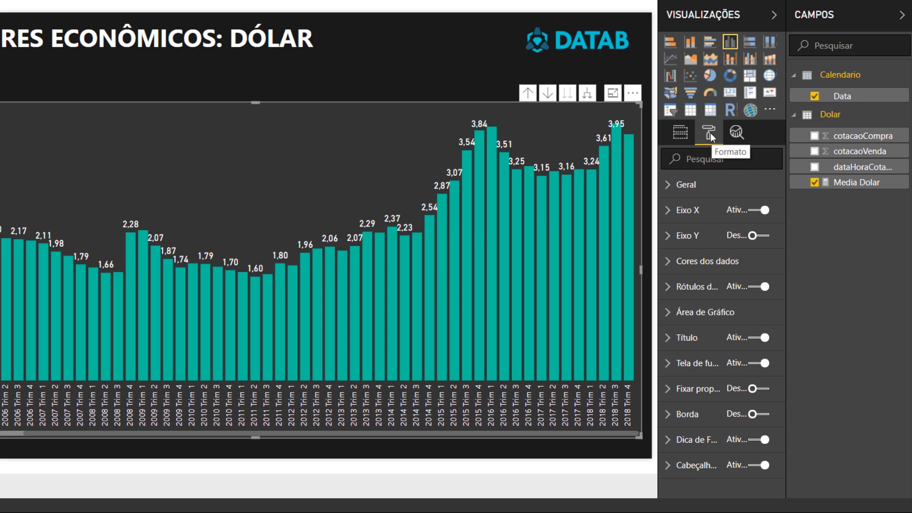
click(704, 287)
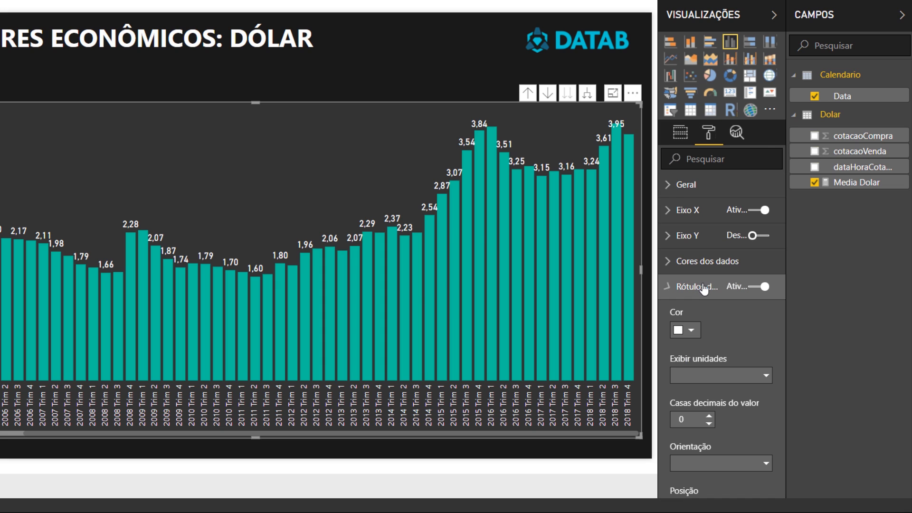
click(728, 461)
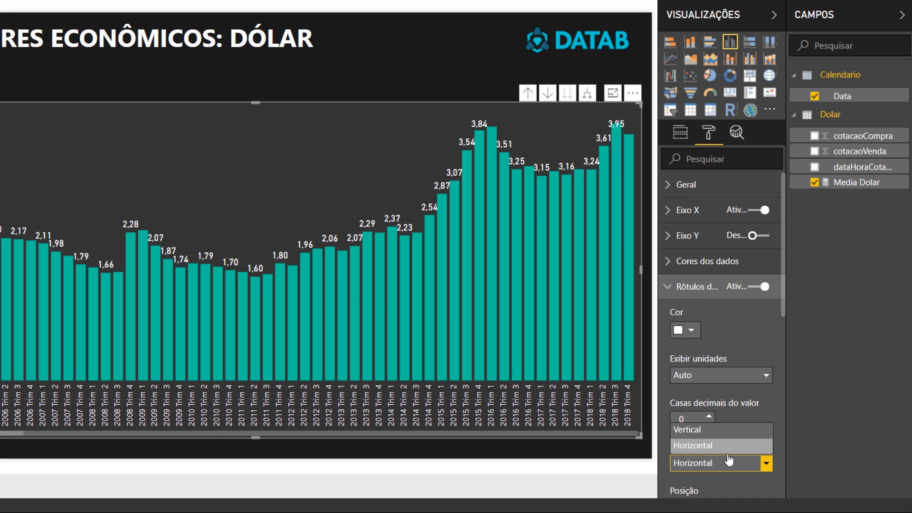
click(732, 430)
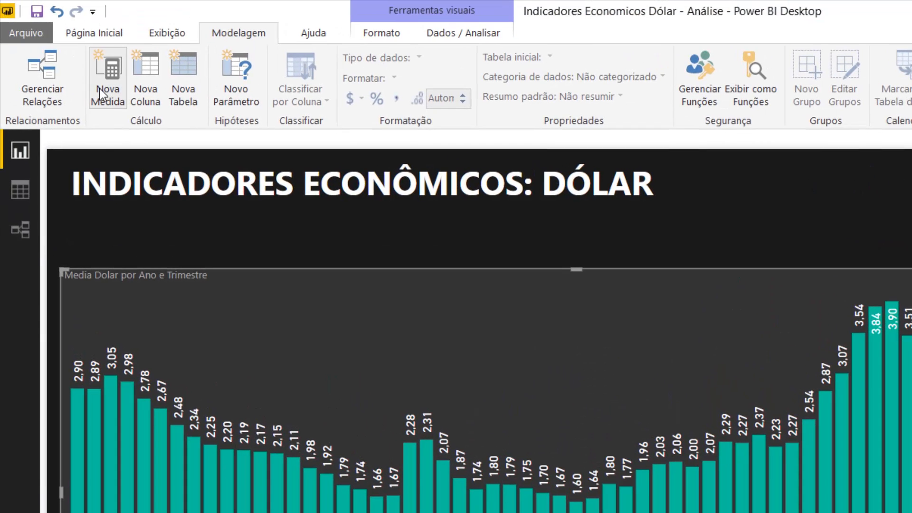
- Create a new measure named Variacao Mes Anterior and start a second line in its formula
click(99, 88)
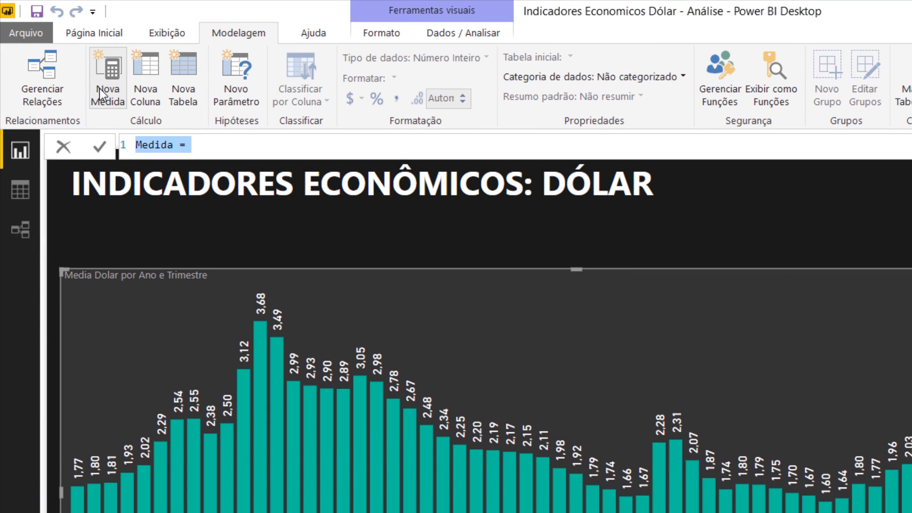
text(Variacao Mes)
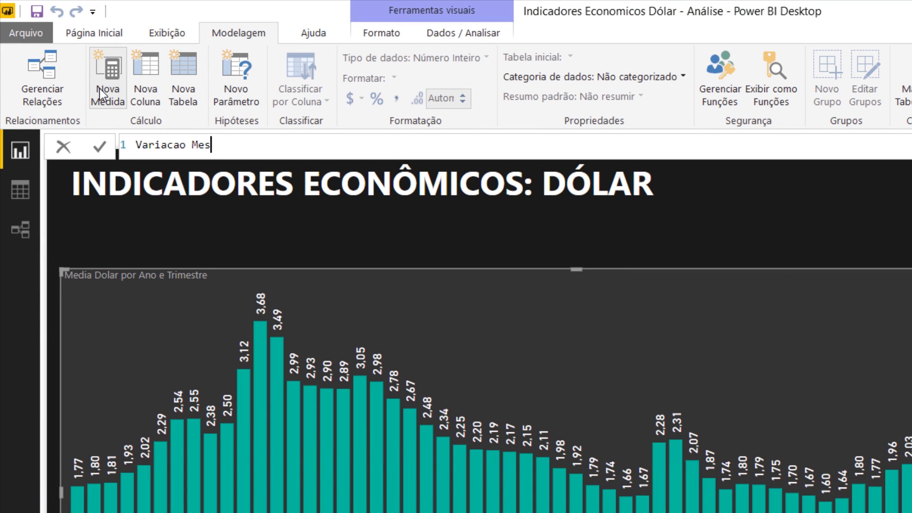
text( Anterior =)
key(shift+Return)
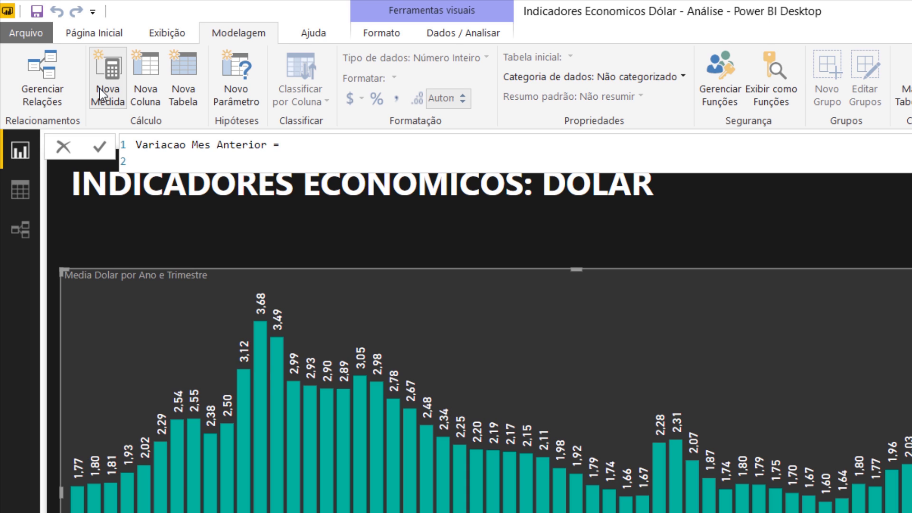
- Declare a variable named MesAnterior with VAR on the second line of the measure's formula
text(VAR)
text(MesAnterior =)
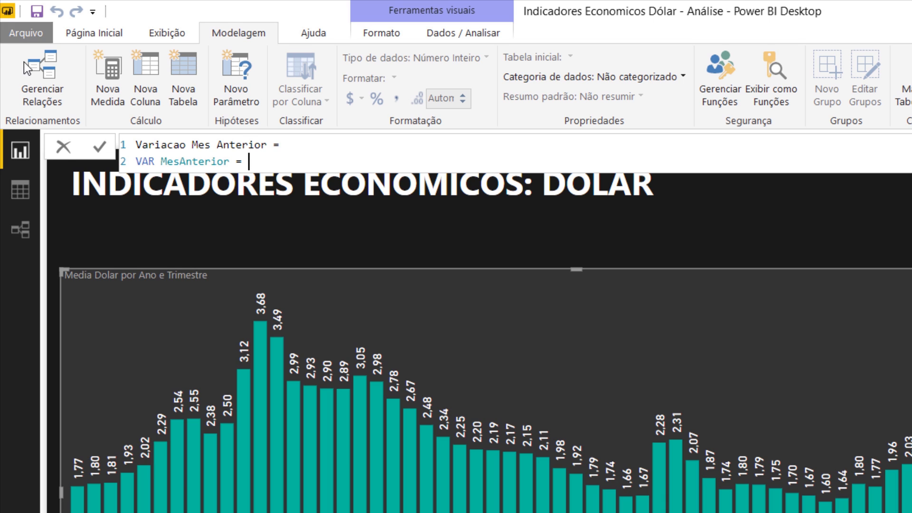
drag(160, 161, 230, 162)
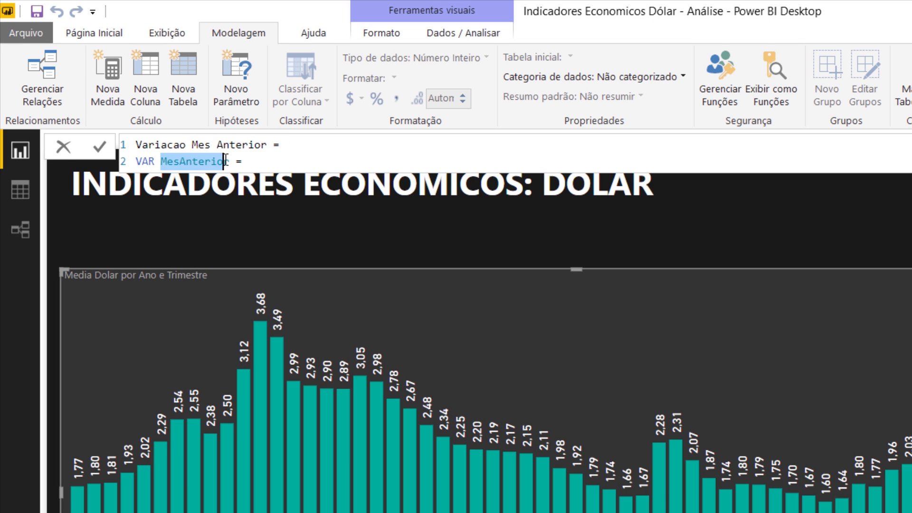
click(255, 161)
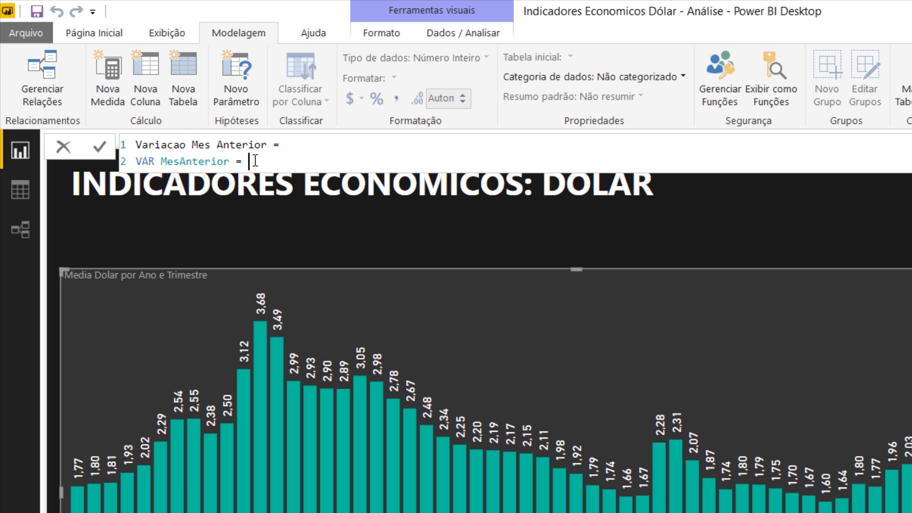
- Begin the MesAnterior variable's expression with CALCULATE, using the [Media Dolar] measure as its first argument
text(cal)
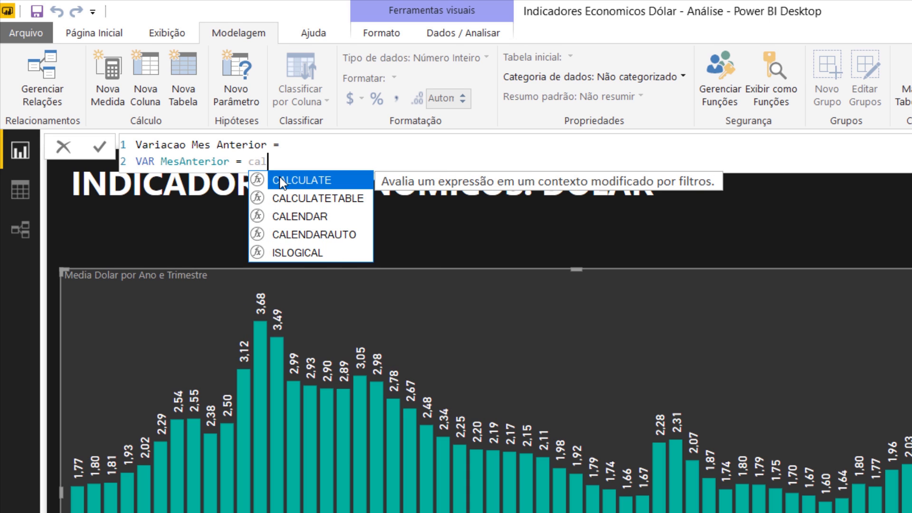
key(Tab)
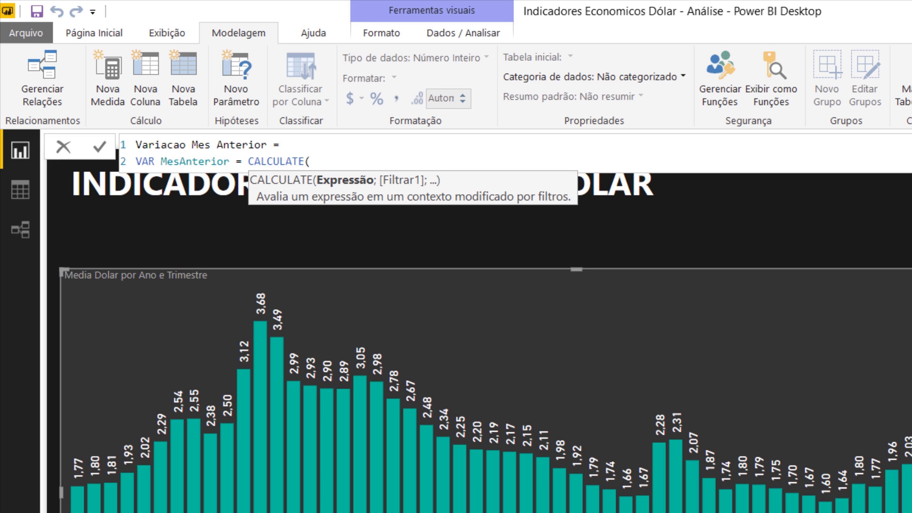
text(medi)
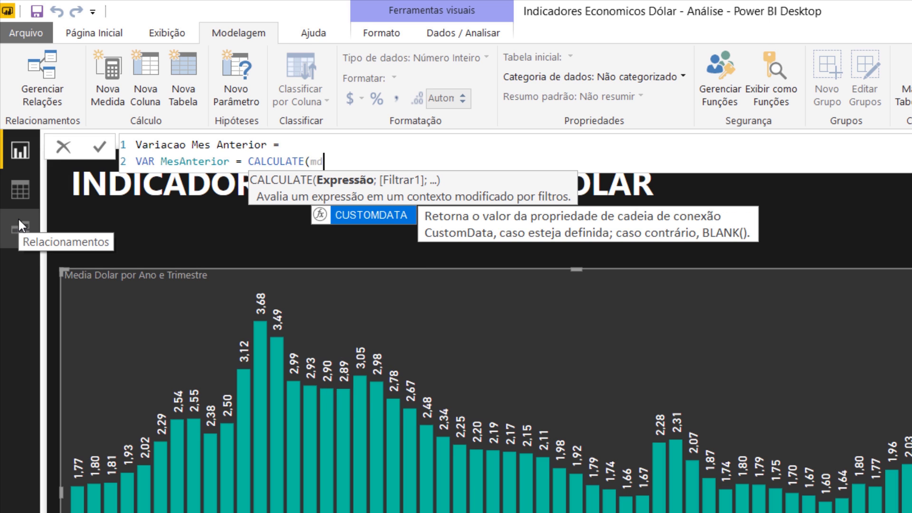
click(364, 219)
text(;)
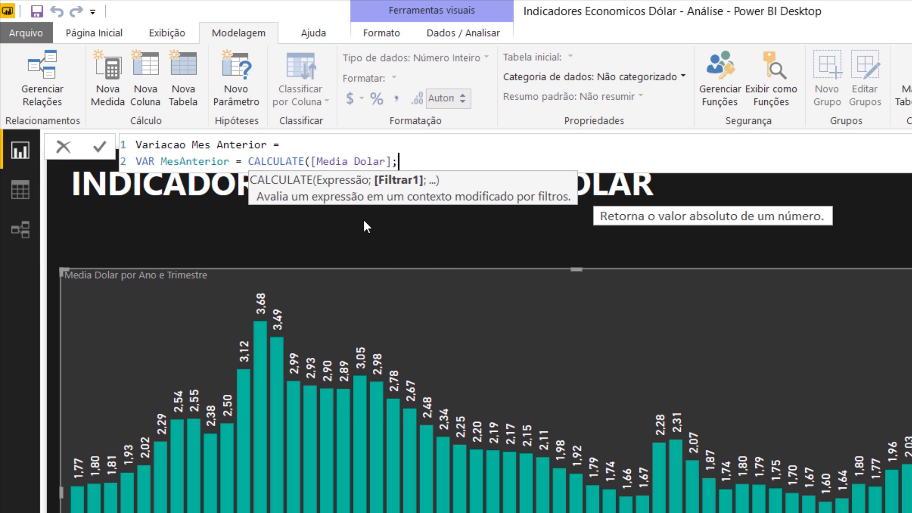
text(date)
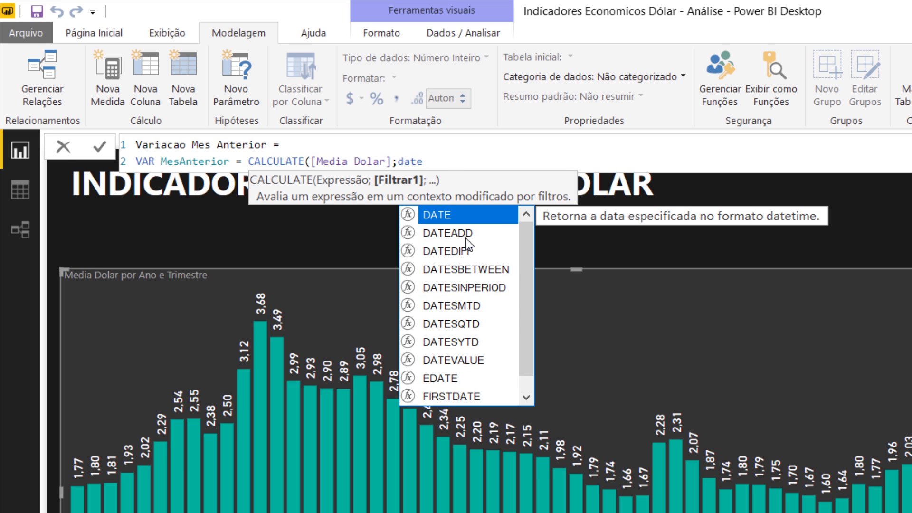
- Add a DATEADD function as the CALCULATE filter, with Calendario[Data] as its dates argument
click(465, 238)
text(()
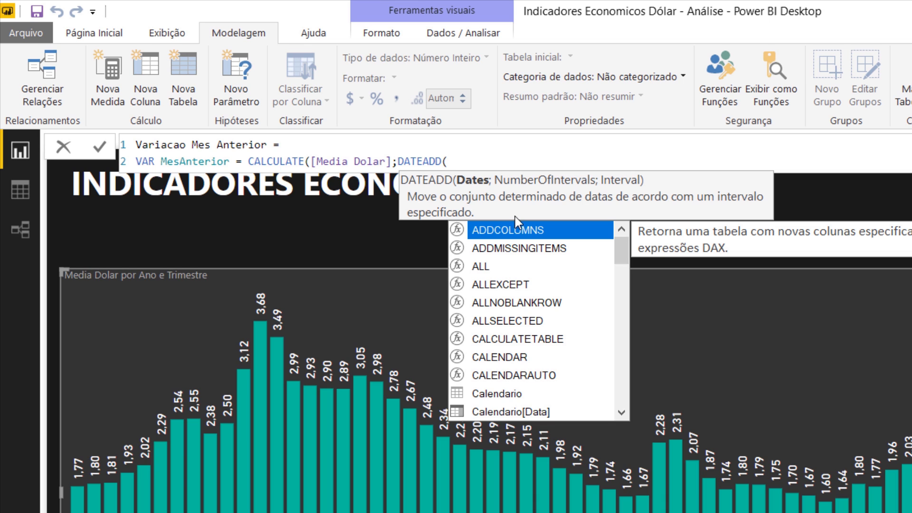
text(data)
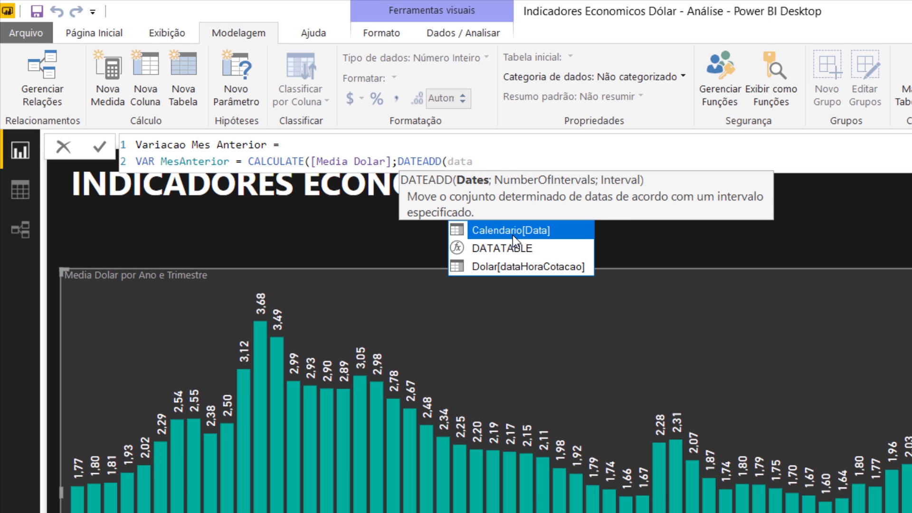
click(512, 235)
text(;)
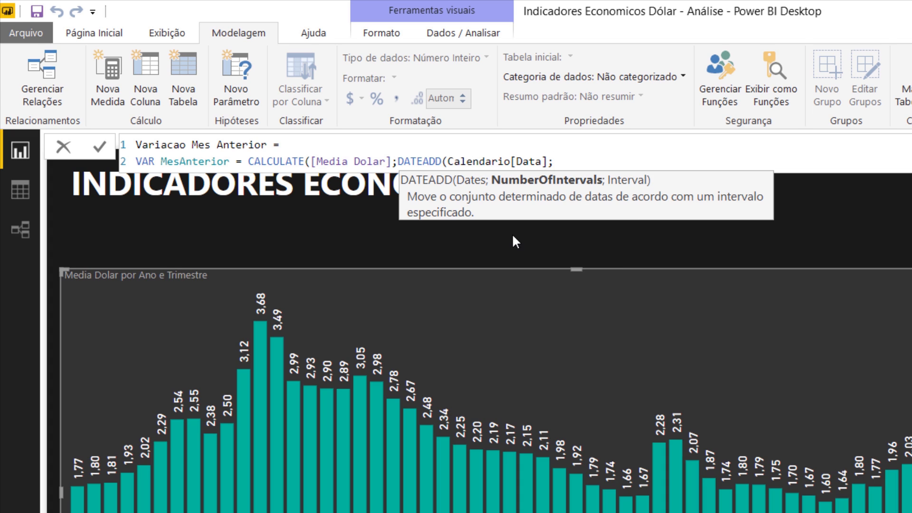
text(-1;month)
- Complete the DATEADD function with an interval count of -1 and MONTH as the interval, closing its parenthesis
key(Tab)
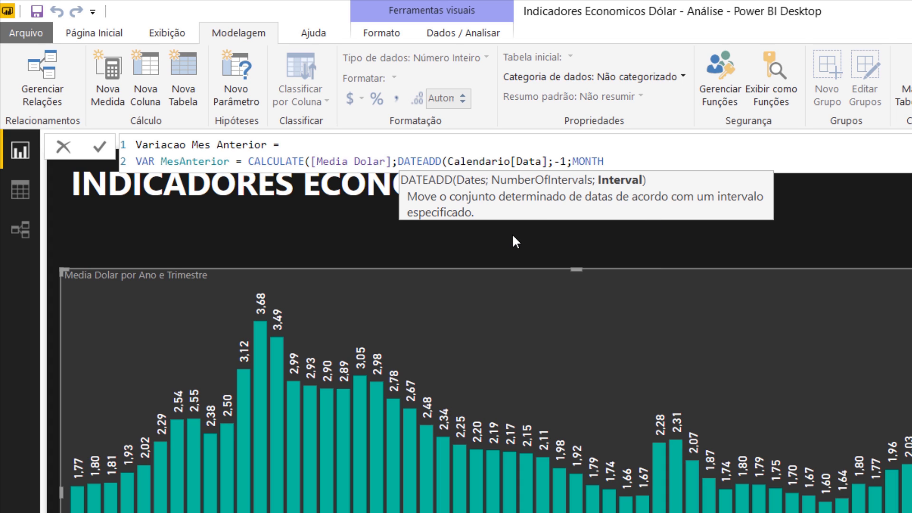
double_click(553, 164)
double_click(583, 162)
click(623, 165)
text())
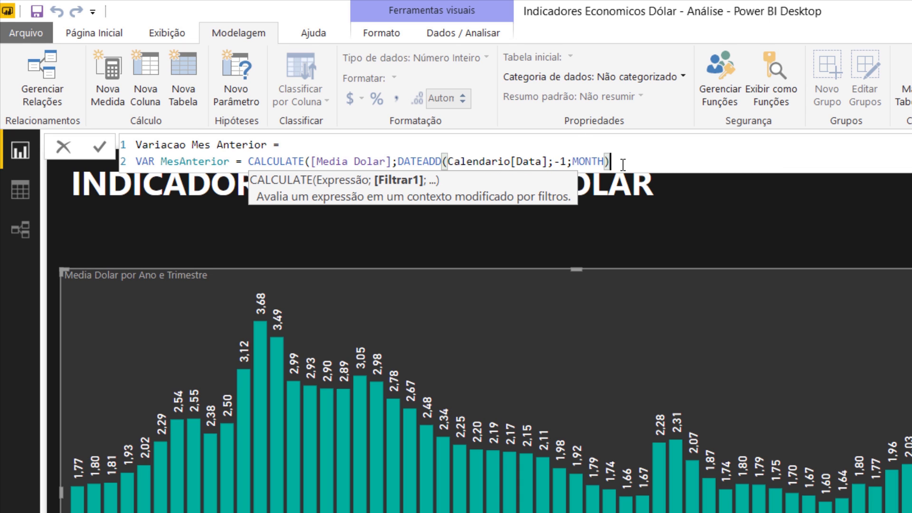
text())
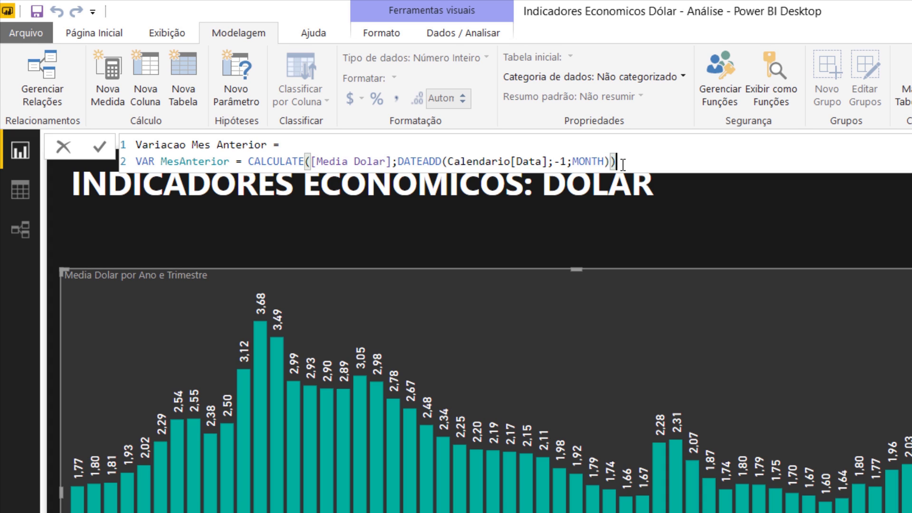
- Close the CALCULATE expression and start a third formula line with RETURN and a DIVIDE function
key(shift+Return)
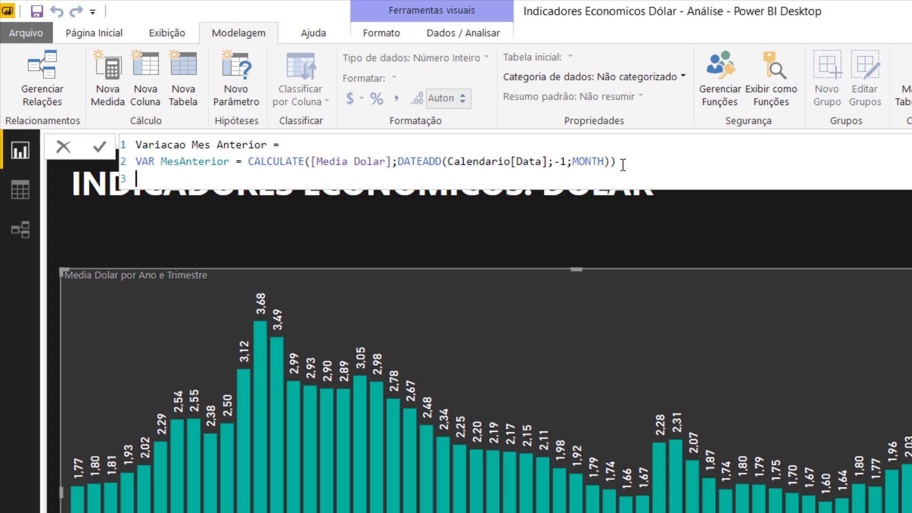
text(RETURN DIVI)
key(Tab)
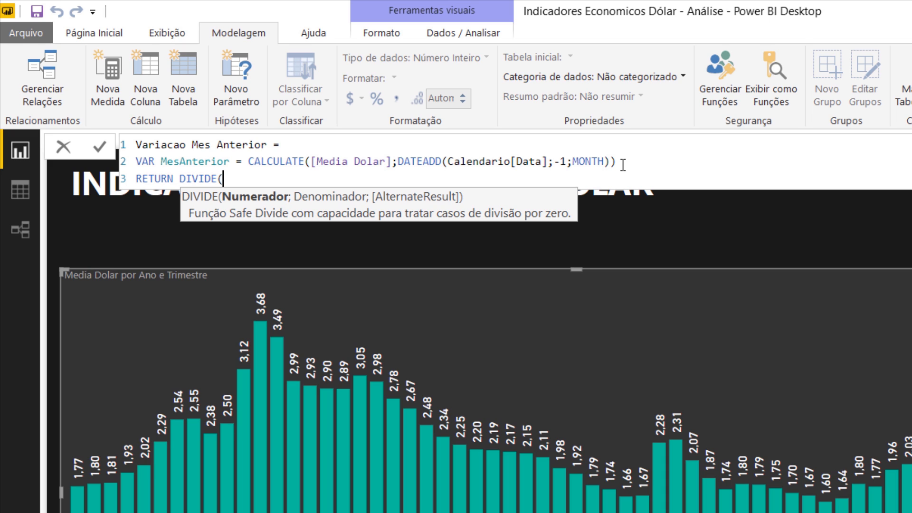
- Complete DIVIDE with [Media Dolar] as numerator, MesAnterior as denominator and 0 as the alternate result
text(media)
key(Tab)
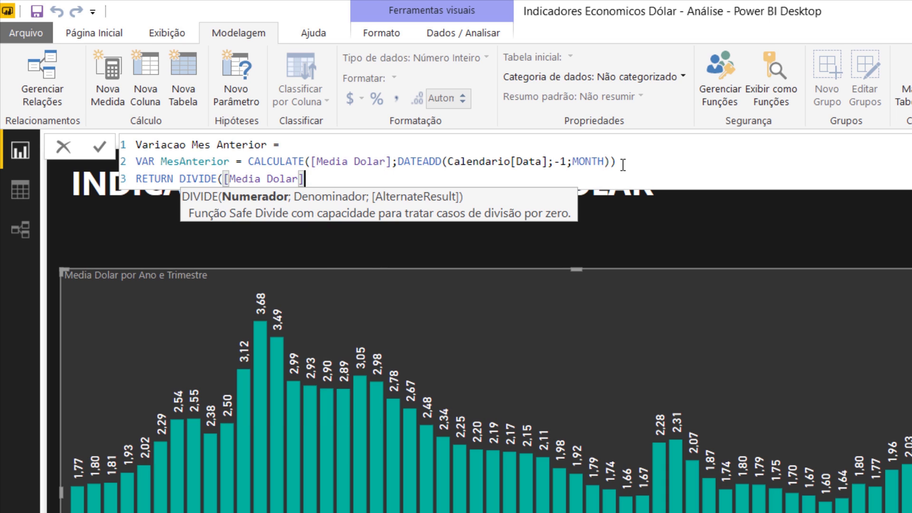
text(;)
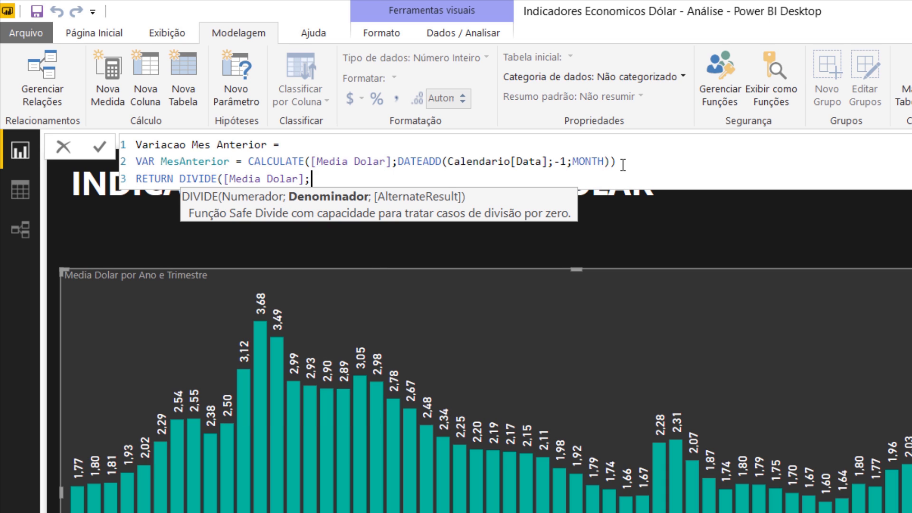
text(mesa)
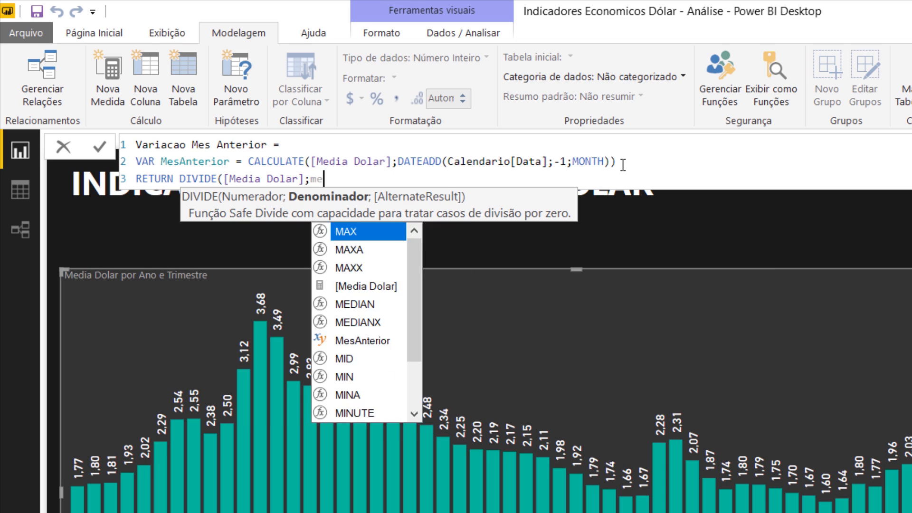
key(Tab)
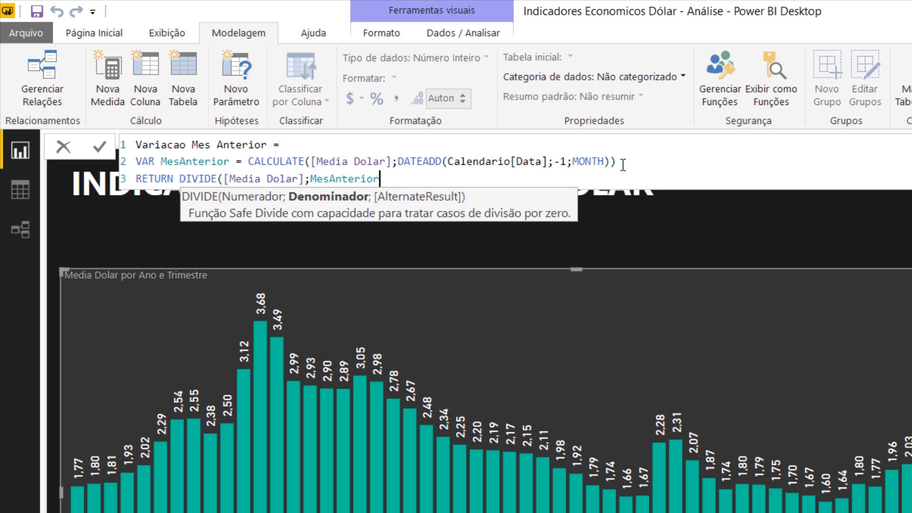
text(;)
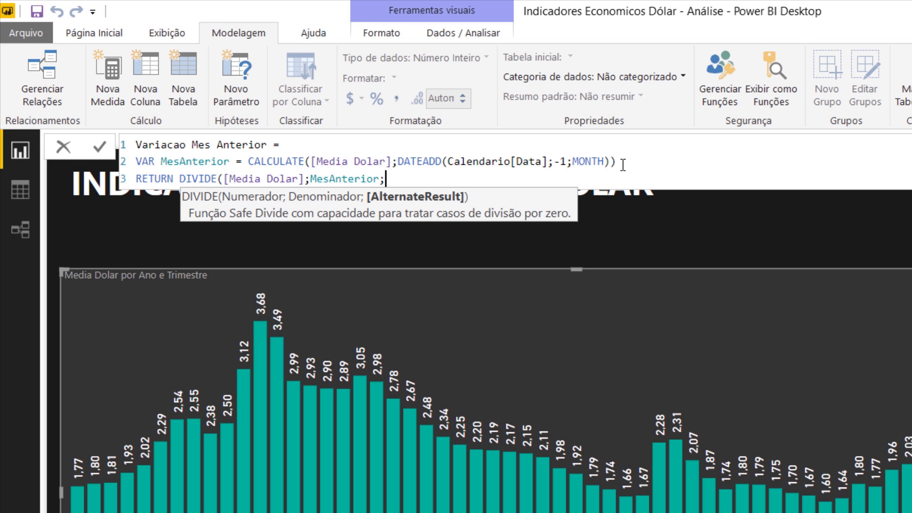
text(0))
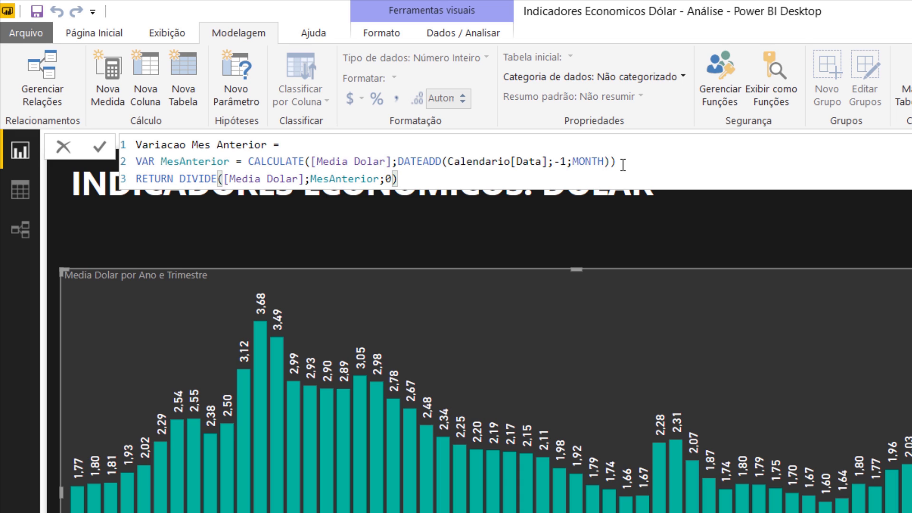
text(-1)
- Subtract 1 from the DIVIDE result, commit the measure, and format it as a percentage
key(Return)
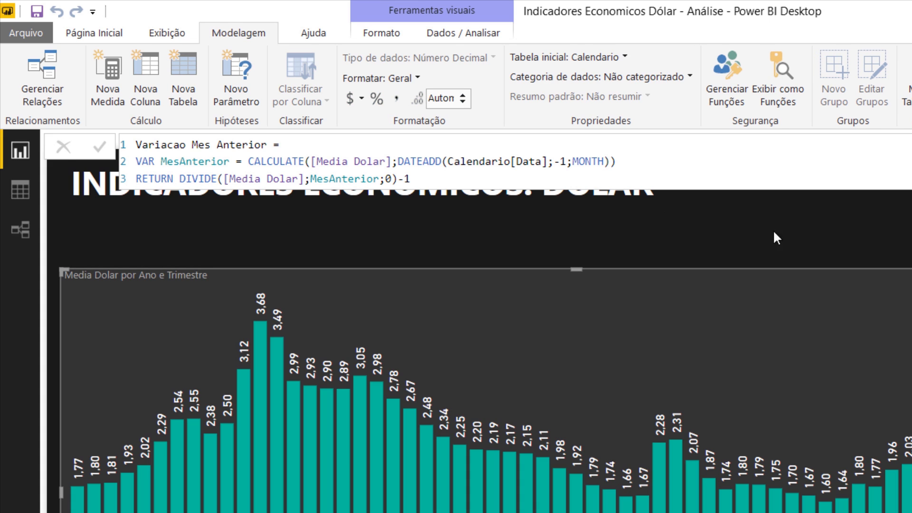
click(376, 98)
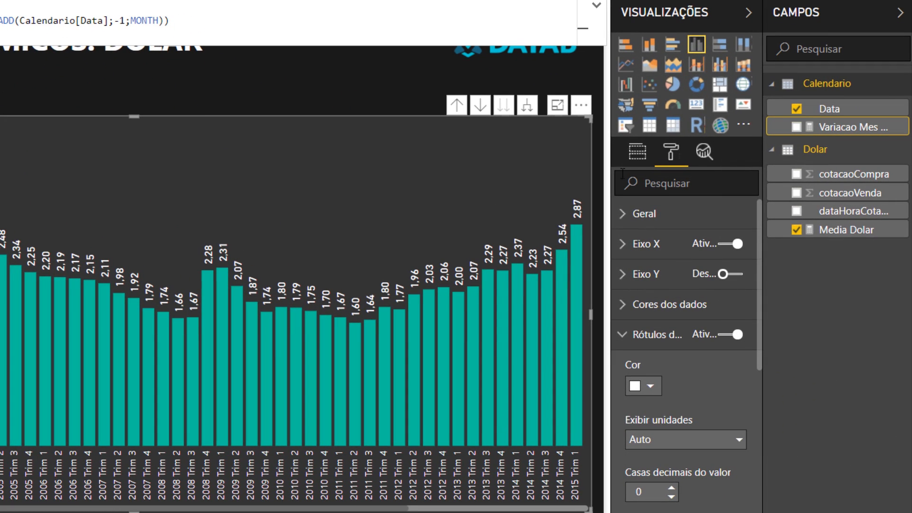
- Replace Media Dolar with the Variacao Mes Anterior measure as the column chart's value
click(637, 152)
drag(852, 127, 715, 384)
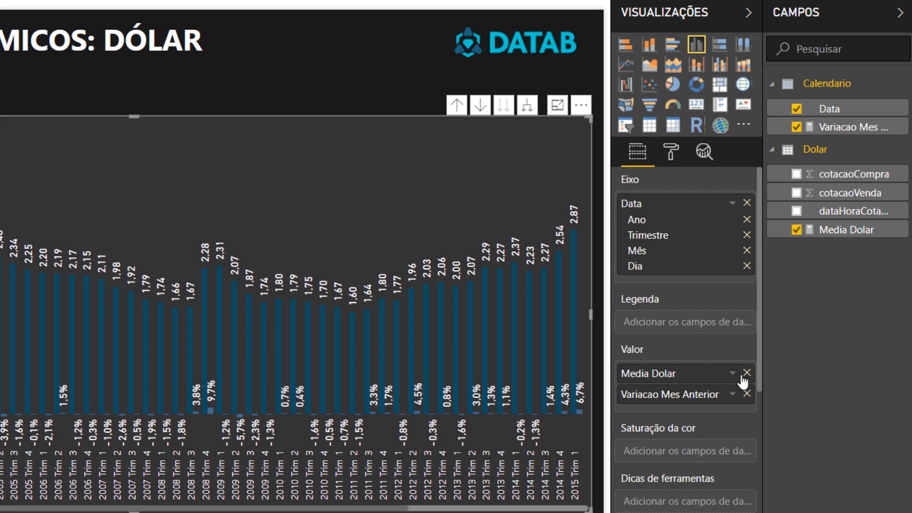
click(746, 373)
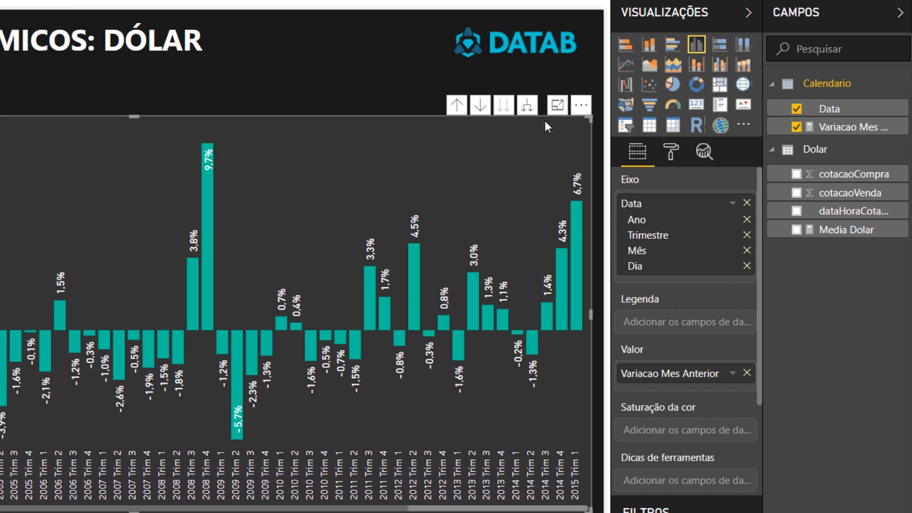
- Expand the chart's date hierarchy down to month level and inspect the bars for the last months of 2018
click(527, 106)
click(578, 509)
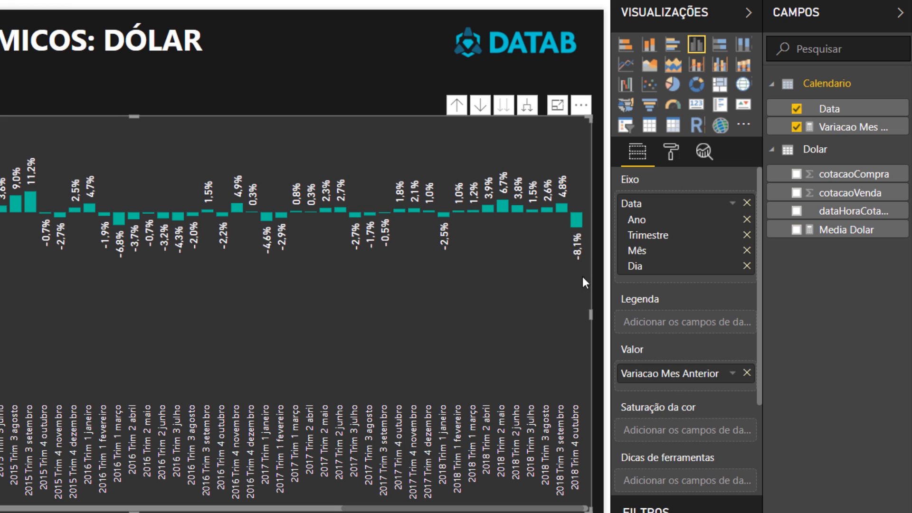
drag(574, 509, 584, 509)
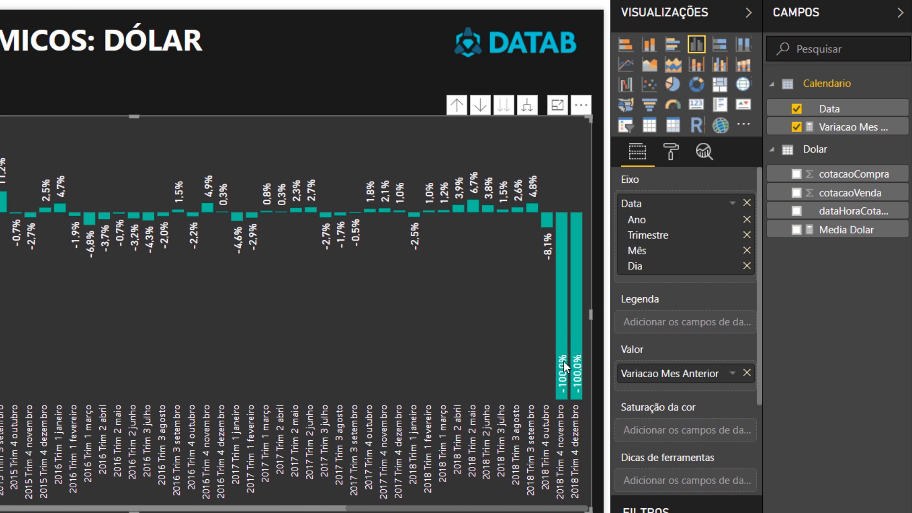
mouse_move(563, 356)
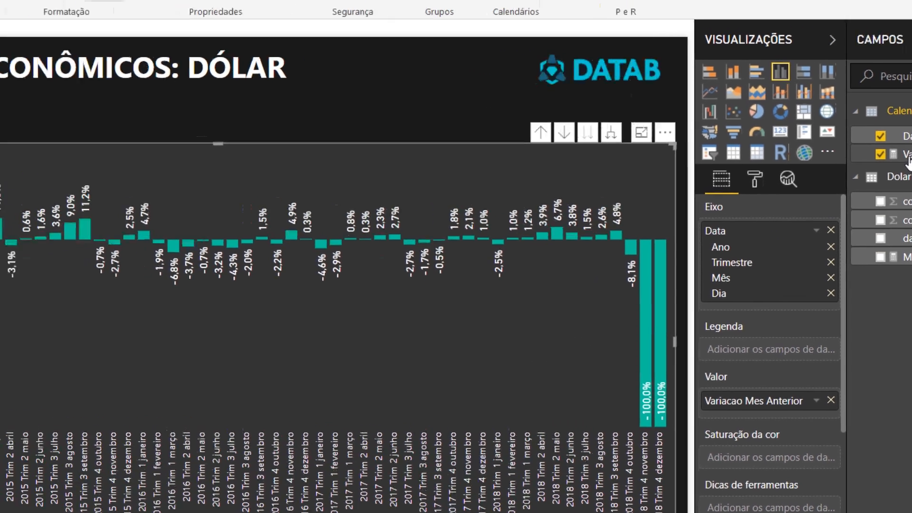
- Wrap the DIVIDE expression of the Variacao Mes Anterior measure in an IF function that tests [Media Dolar]<>0
click(822, 128)
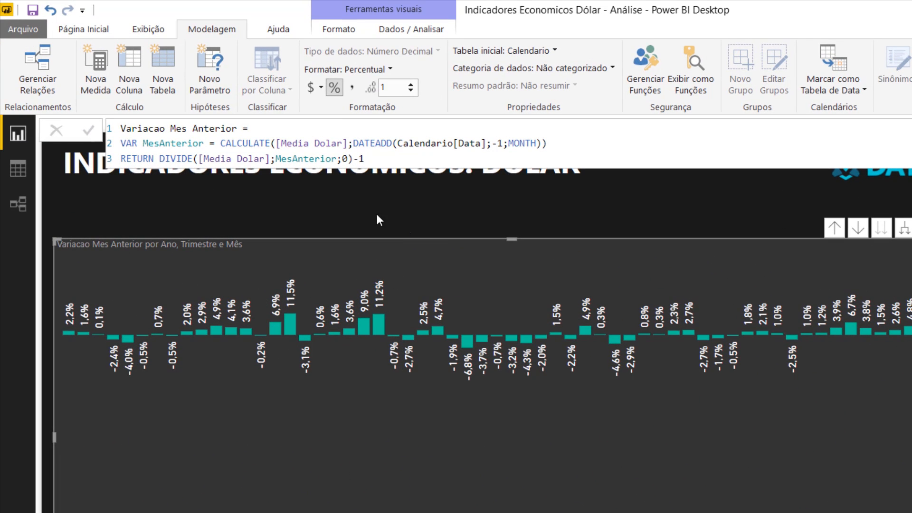
click(161, 159)
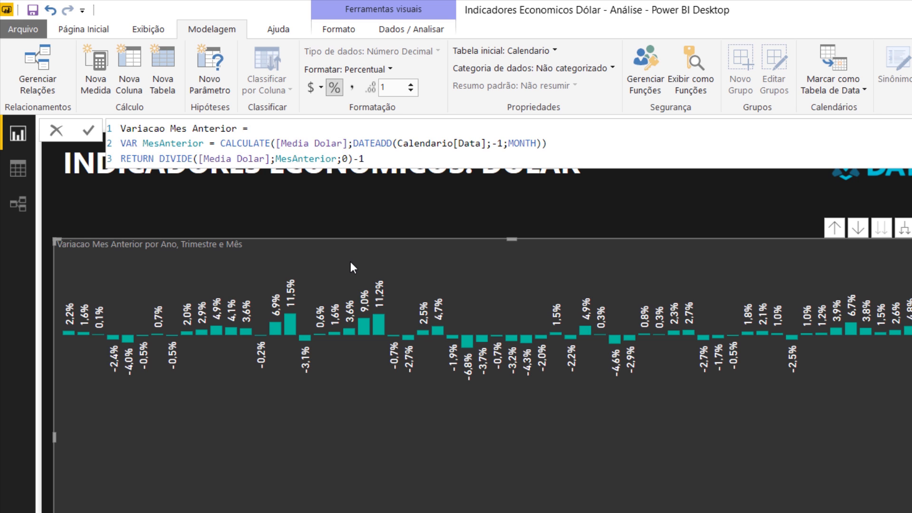
text(IF()
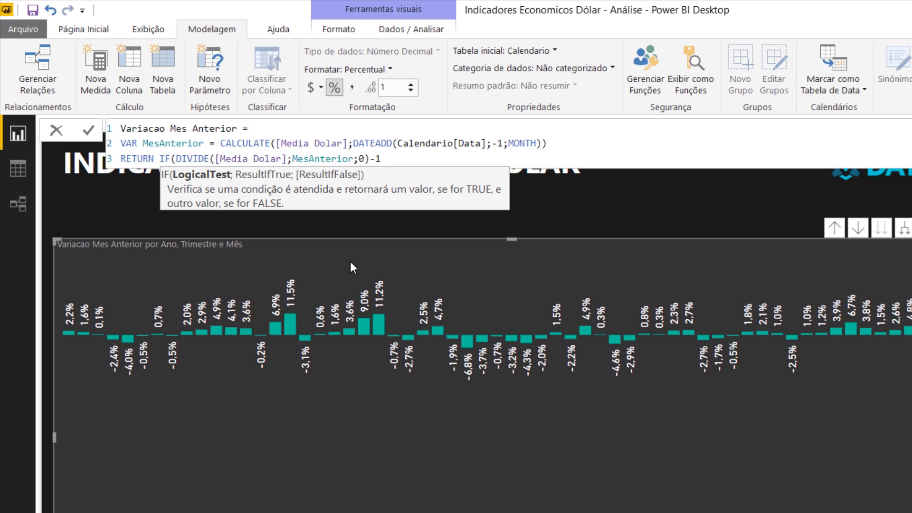
text([Media Dolar])
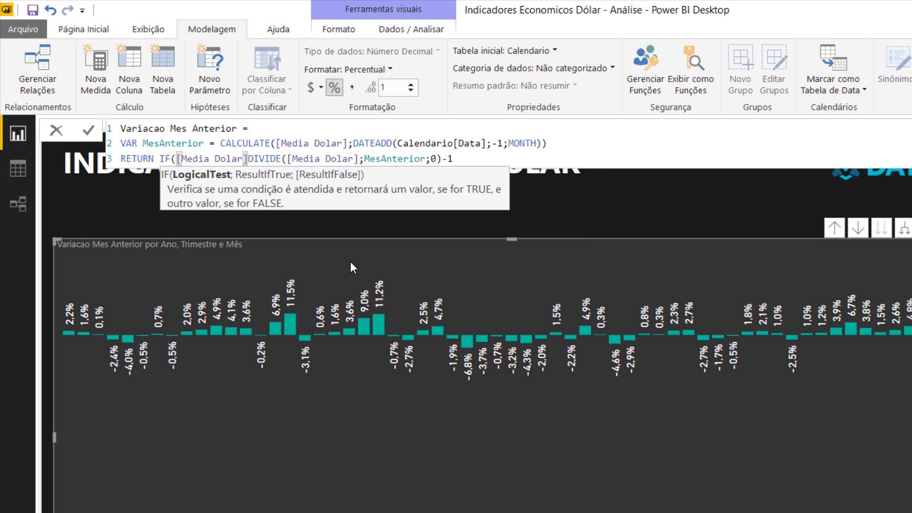
text(<>0)
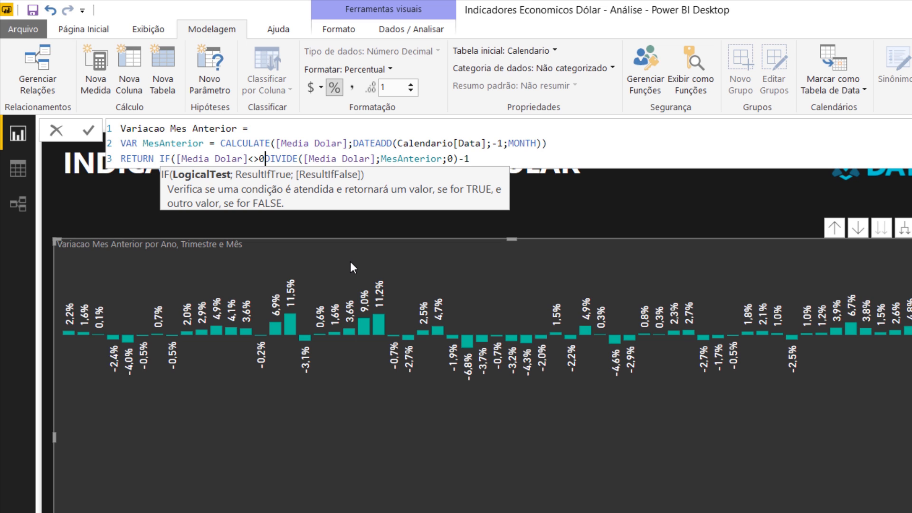
text(;)
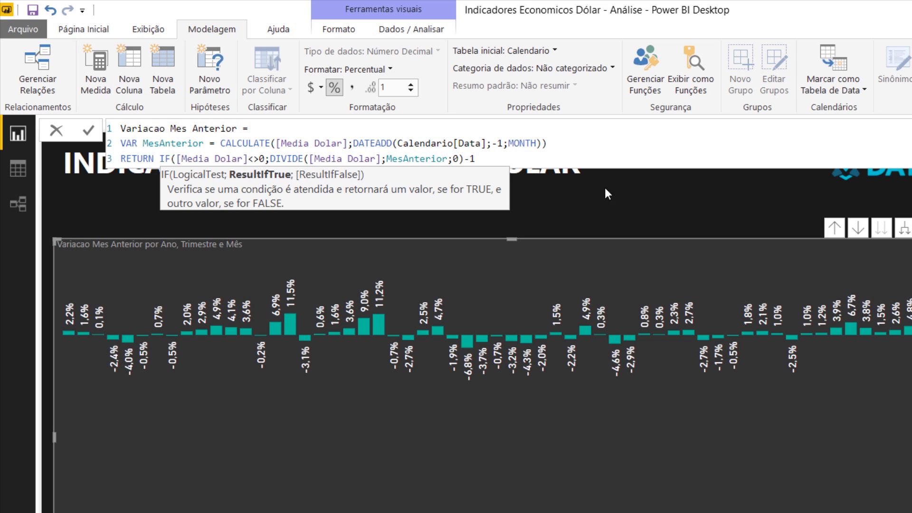
- Add BLANK() as the IF function's false result, close the function, and commit the measure
click(529, 155)
text(;)
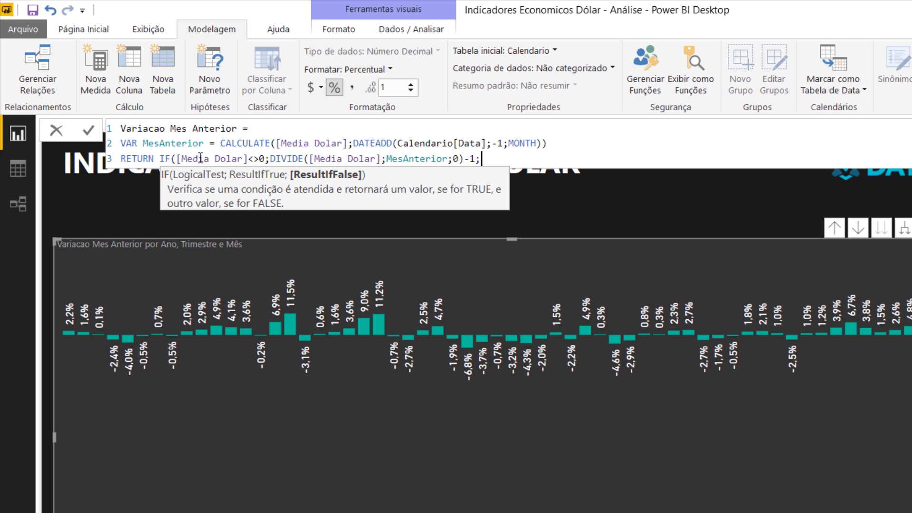
drag(176, 158, 266, 156)
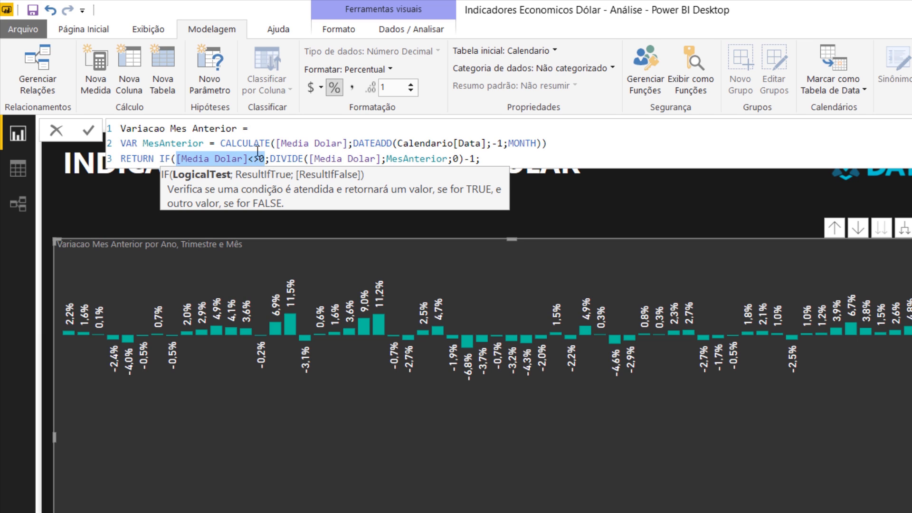
drag(270, 159, 458, 158)
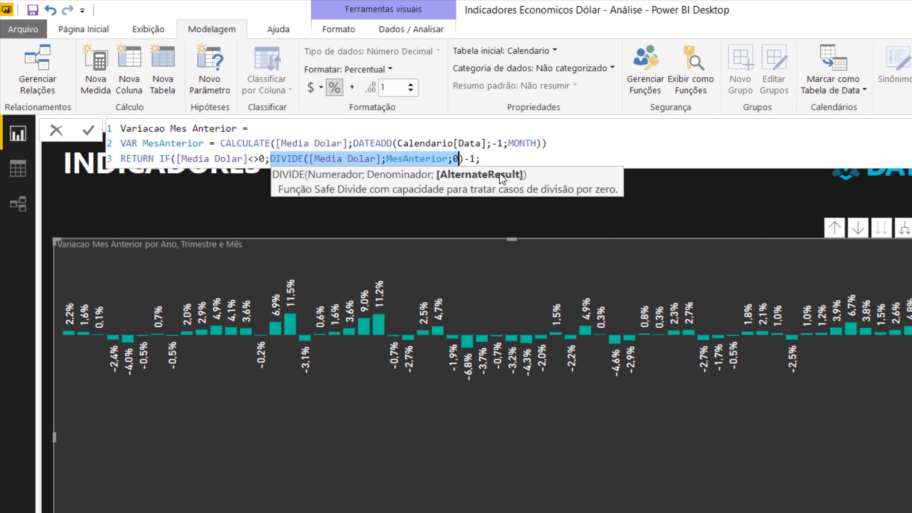
click(490, 159)
text(bla)
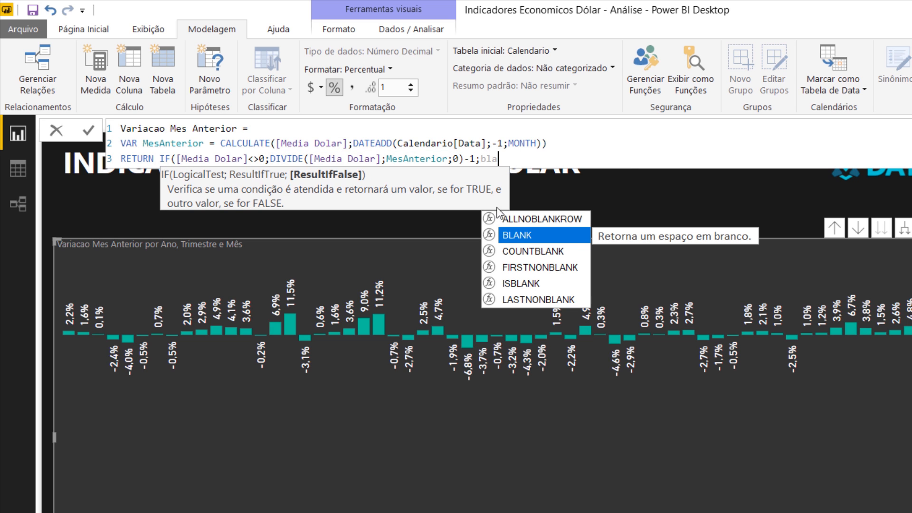
click(509, 235)
text())
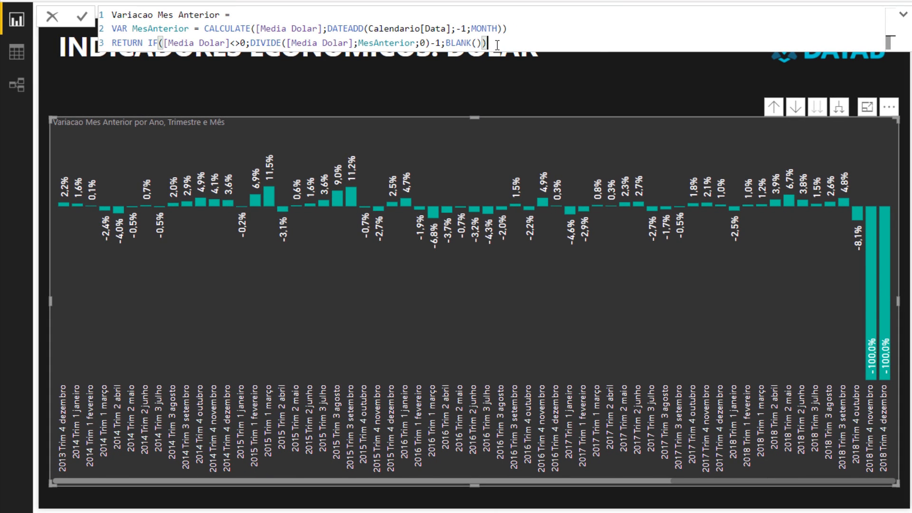
key(Return)
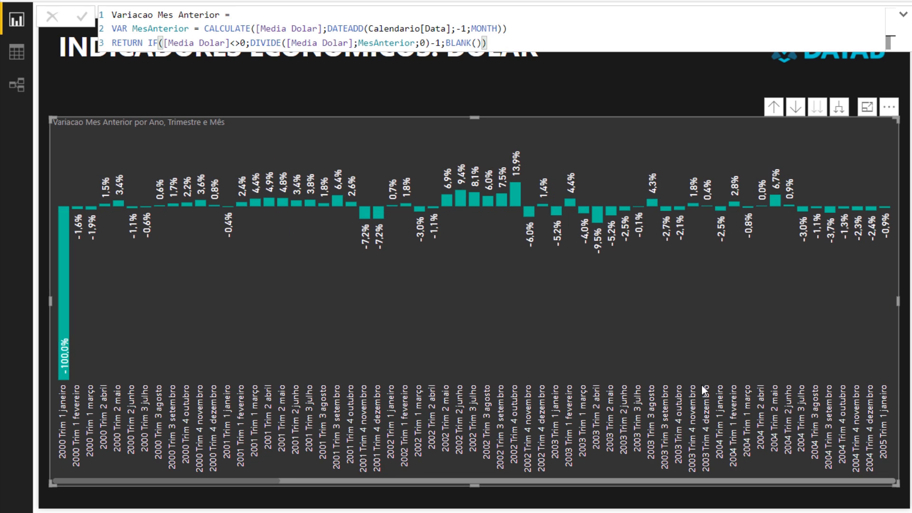
- Examine the variation bars for the last months of 2018 and the first month, January 2000
click(890, 480)
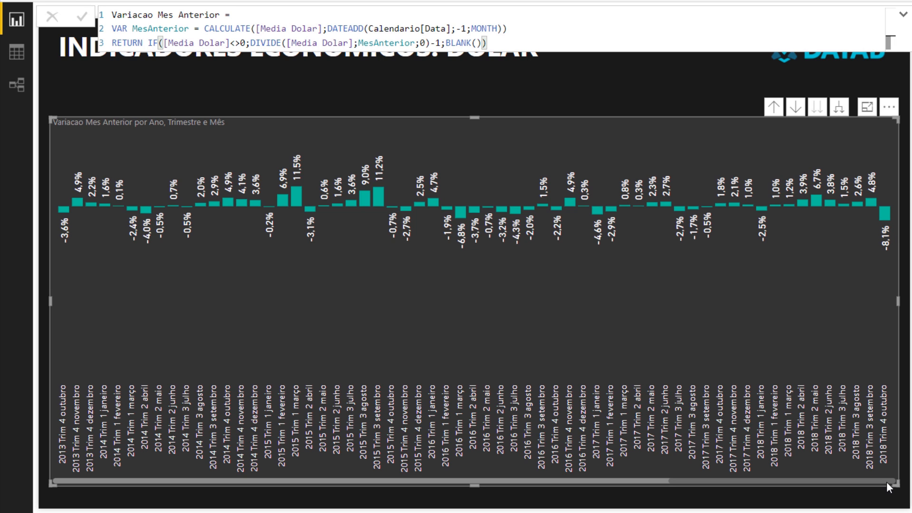
drag(886, 480, 210, 472)
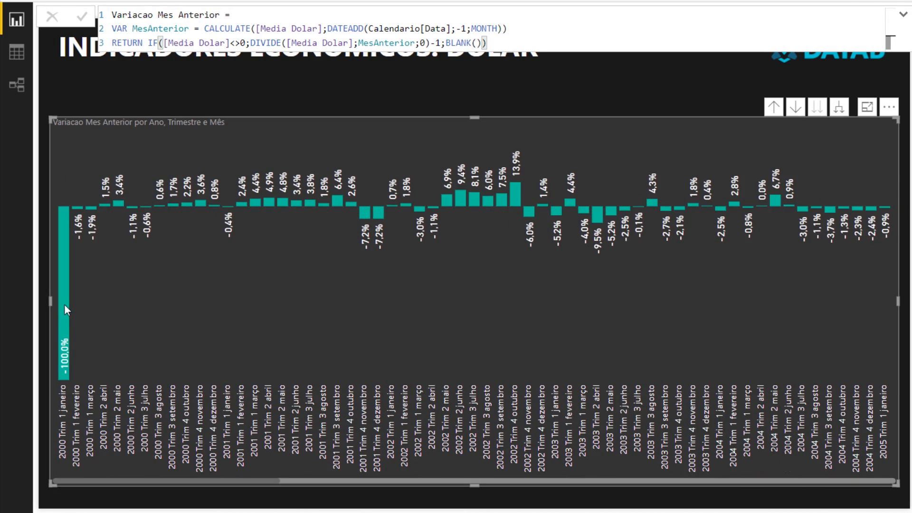
mouse_move(65, 312)
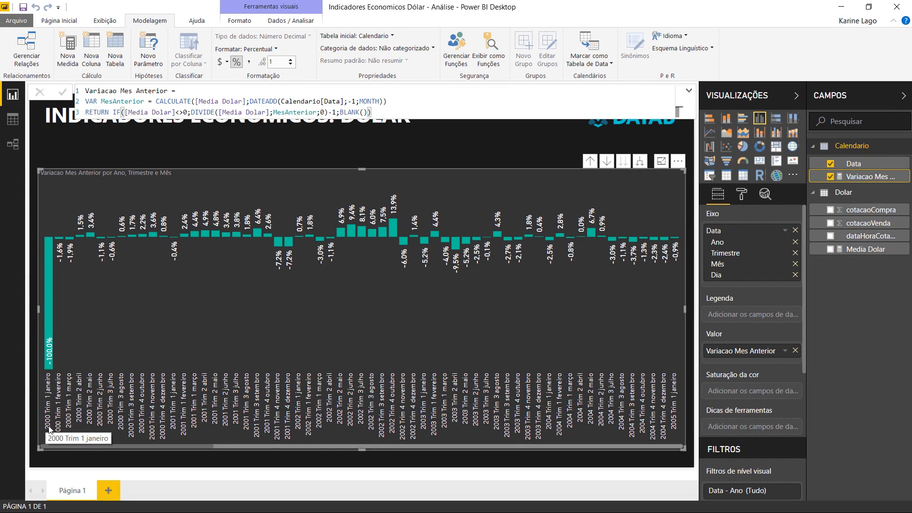
- Add && MesAnterior<>0 to the IF condition of the Variacao Mes Anterior measure and commit the formula
drag(124, 113, 188, 116)
click(188, 115)
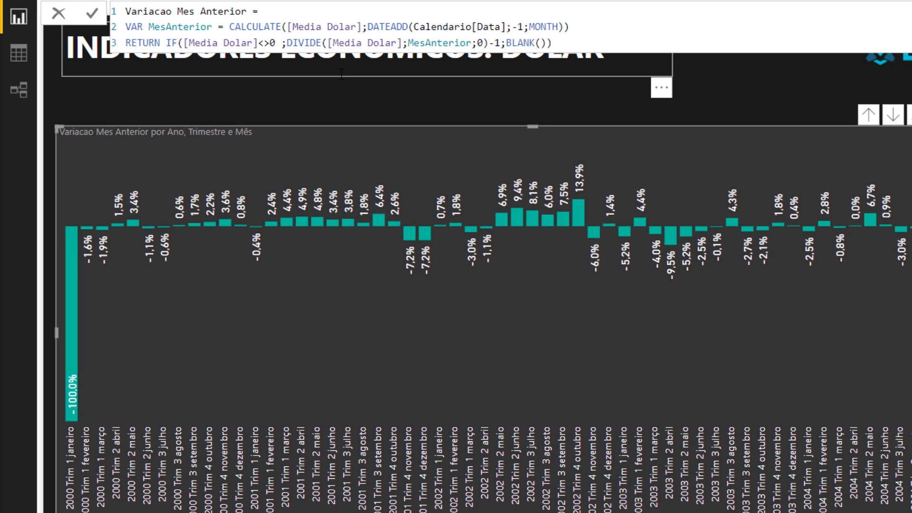
text(&&)
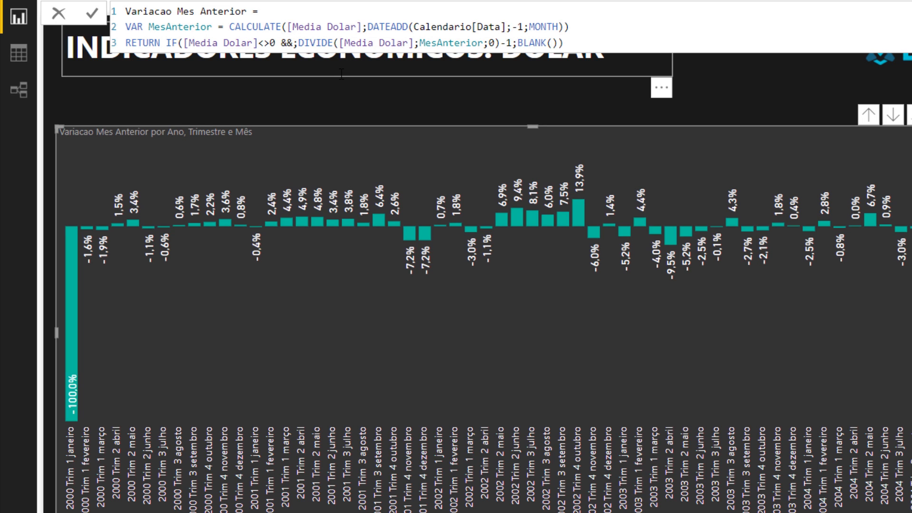
text( M)
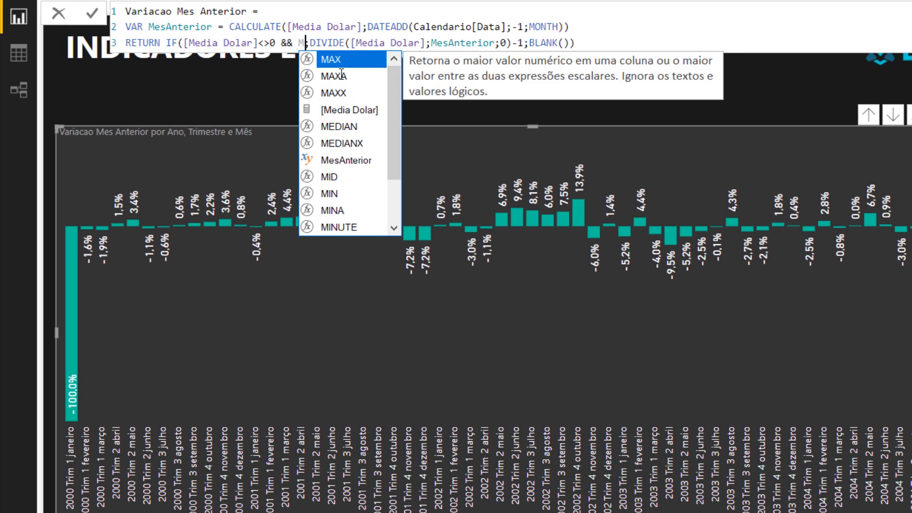
text(es)
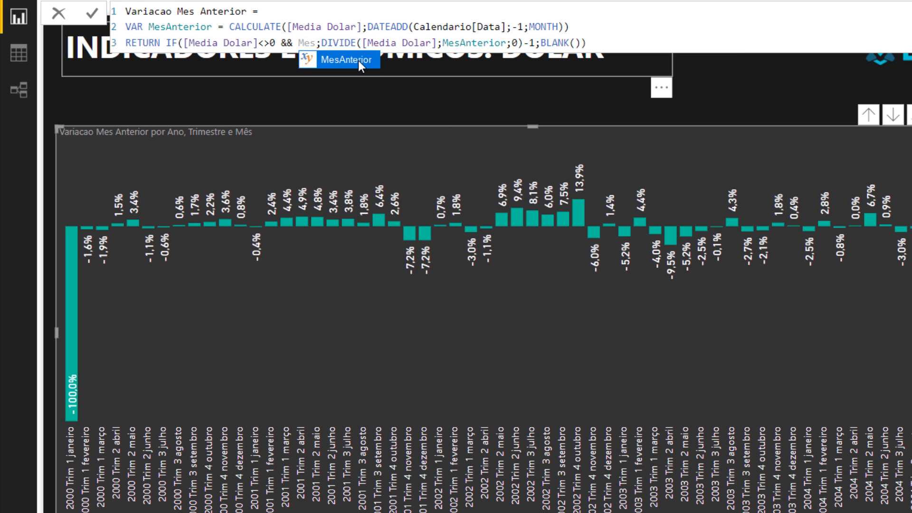
click(358, 61)
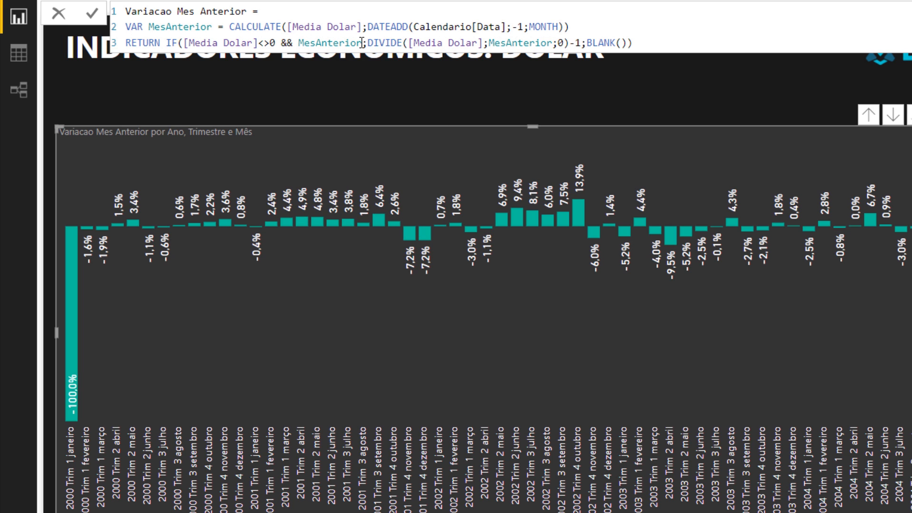
text(<>)
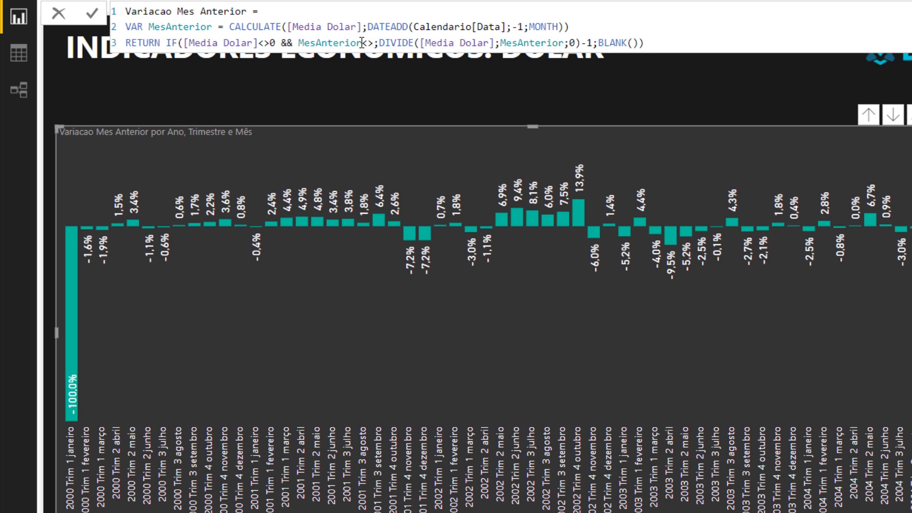
text(0)
drag(384, 43, 650, 43)
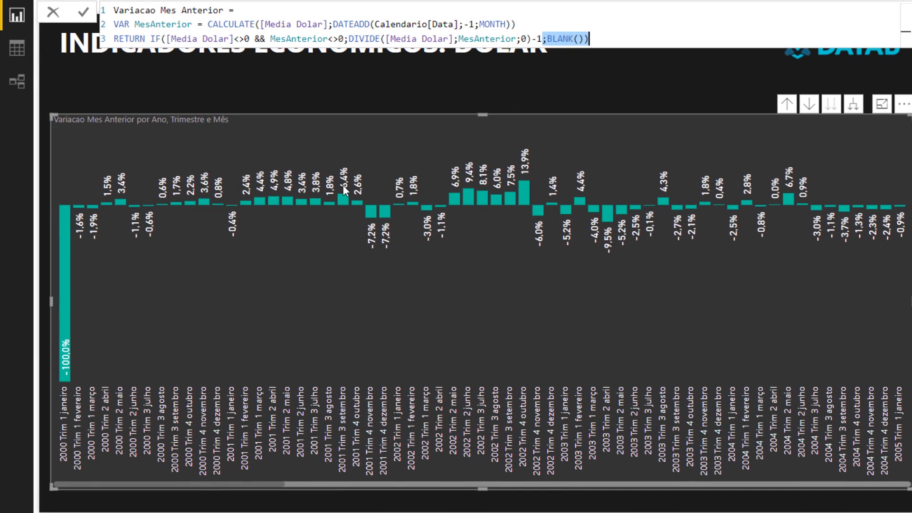
key(Return)
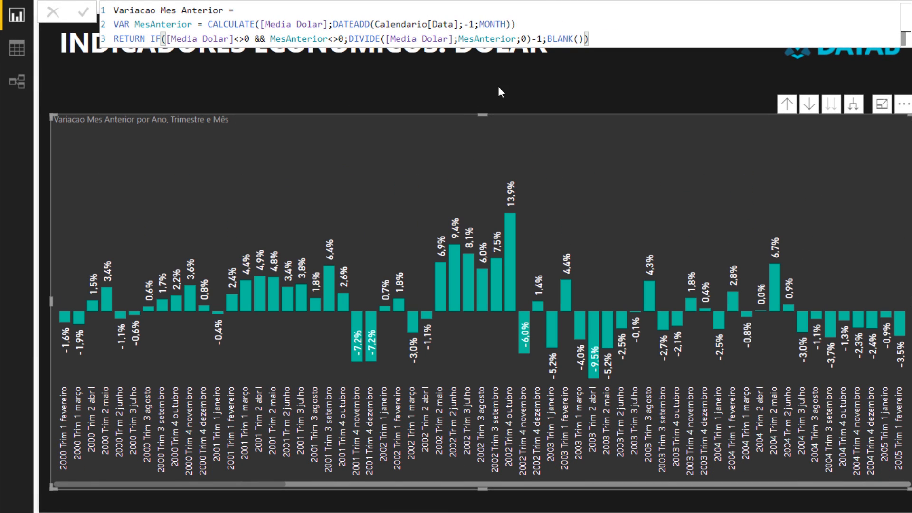
- Review the monthly variation bars across the whole period, from the first months of 2000 through October 2018
click(787, 485)
click(664, 483)
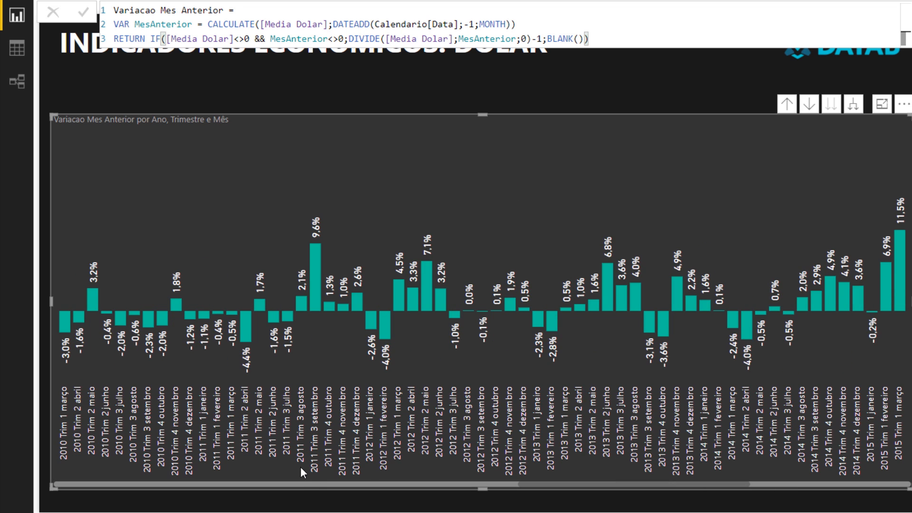
click(296, 485)
click(294, 481)
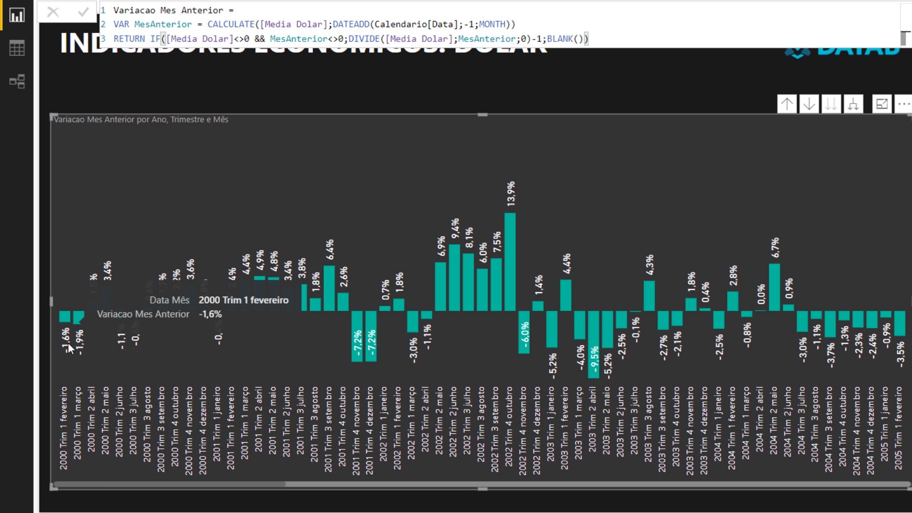
drag(104, 485, 908, 489)
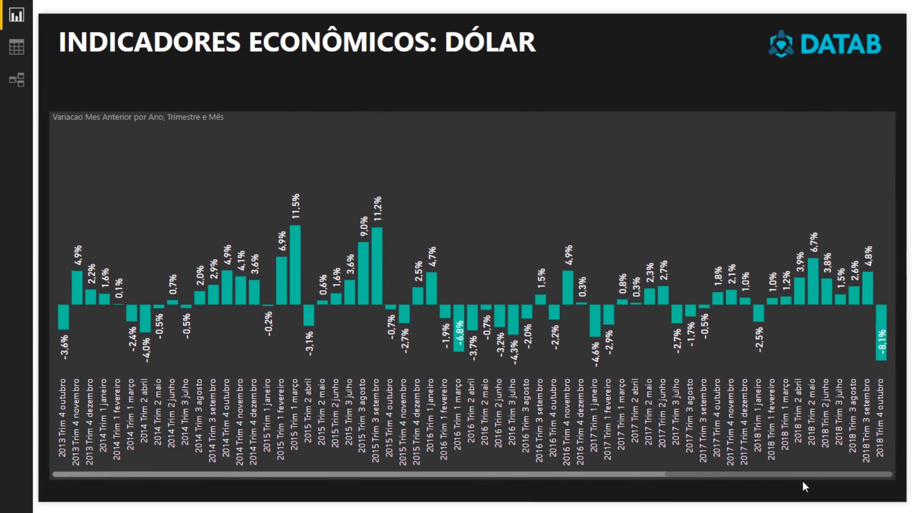
- Shrink the variation chart into the page's lower right area and place a copy of it directly above
click(663, 229)
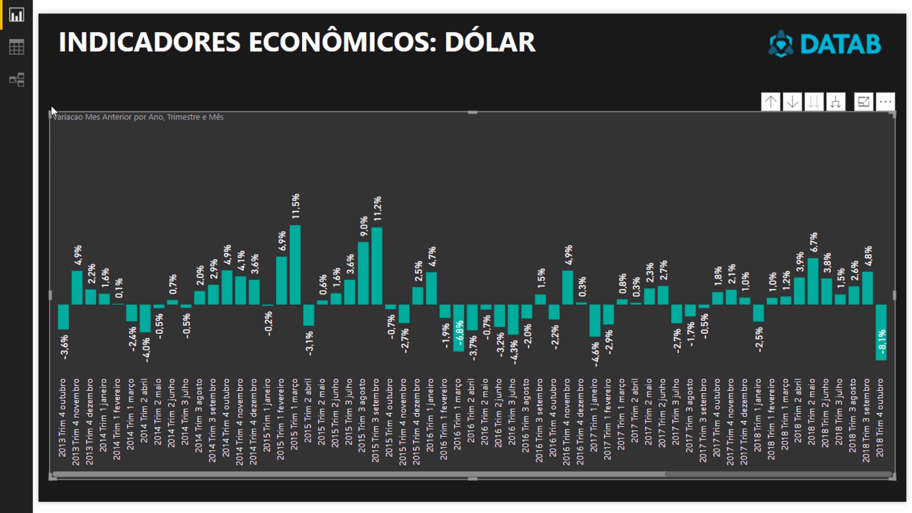
drag(51, 114, 243, 254)
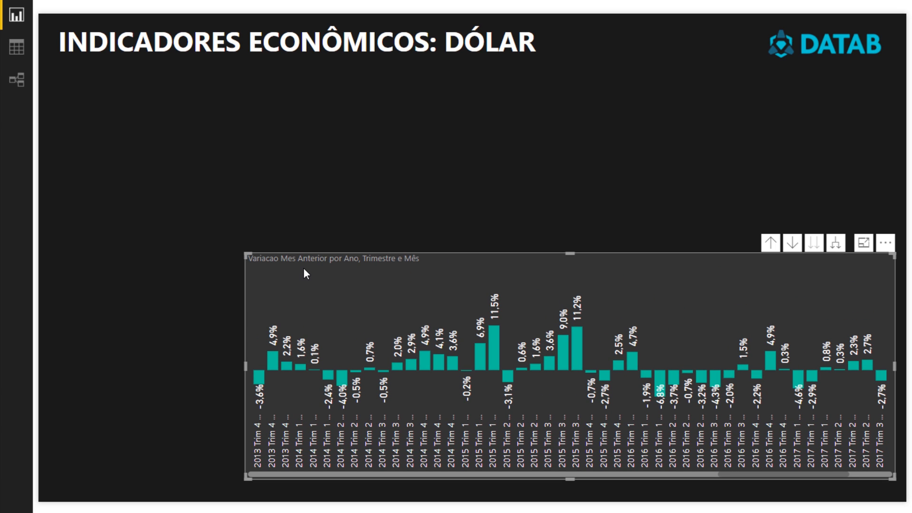
key(ctrl+c)
key(ctrl+v)
drag(340, 288, 337, 53)
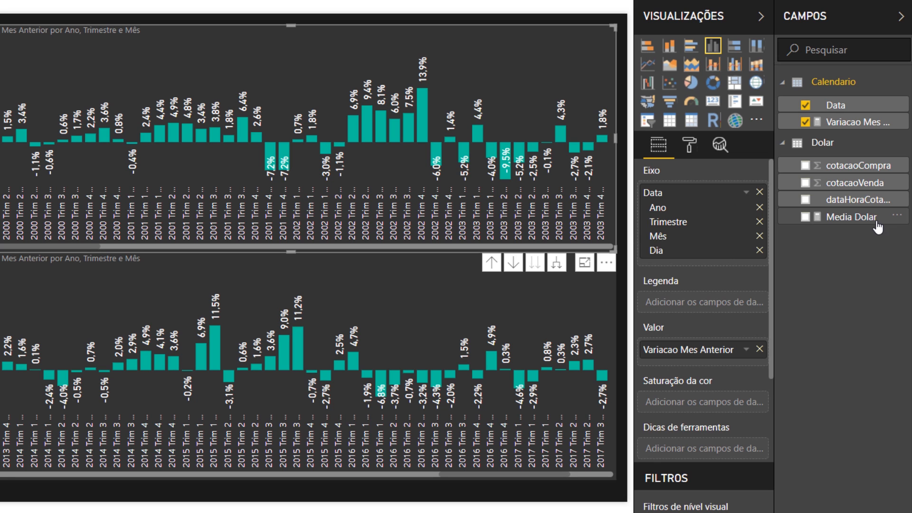
- Replace Variacao Mes Anterior with Media Dolar as the value of the upper column chart
drag(874, 219, 712, 373)
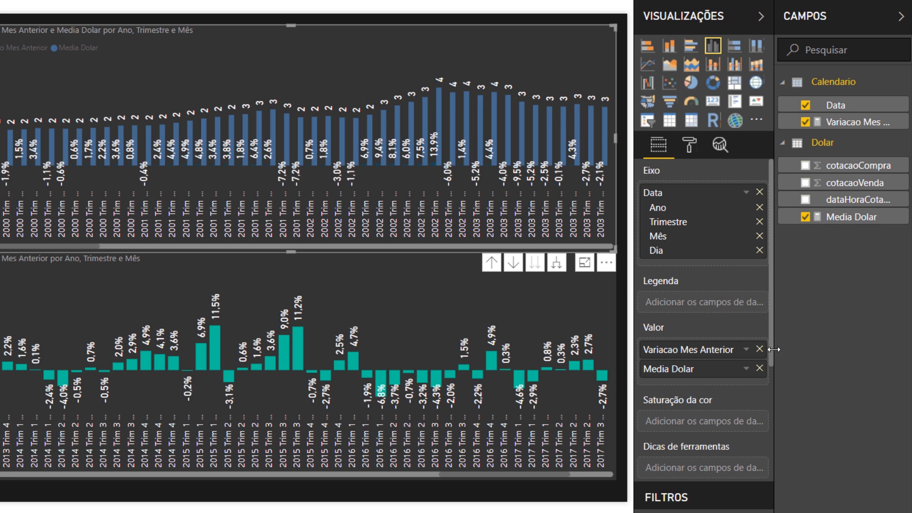
click(758, 349)
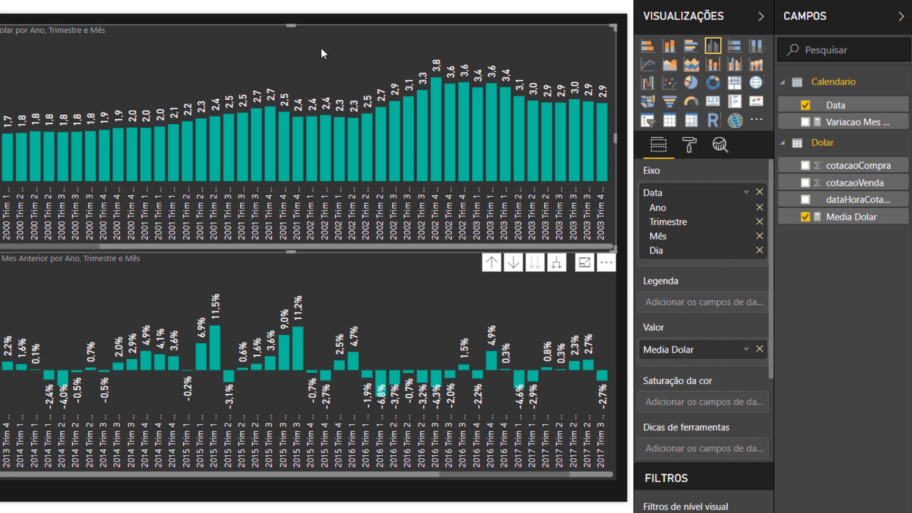
- Reduce the height of both charts and arrange them one above the other below the page title and logo
drag(288, 24, 289, 64)
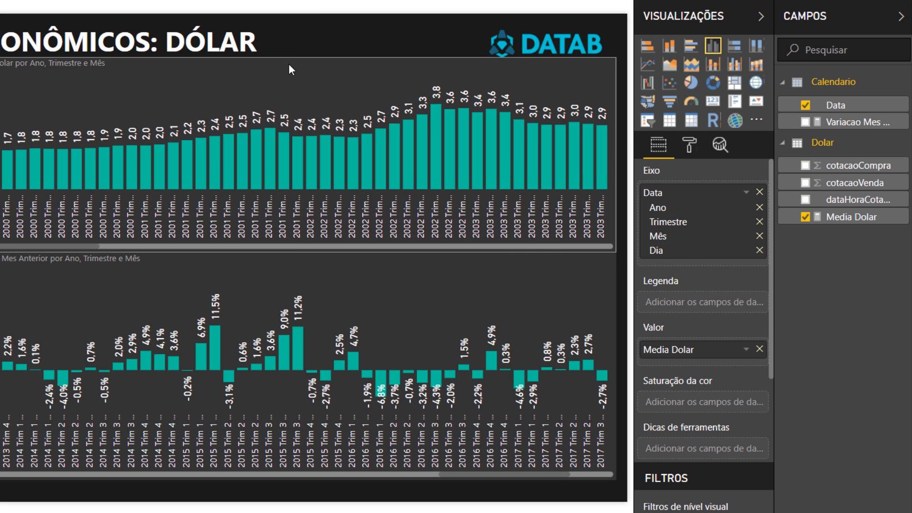
click(312, 279)
drag(291, 254, 361, 304)
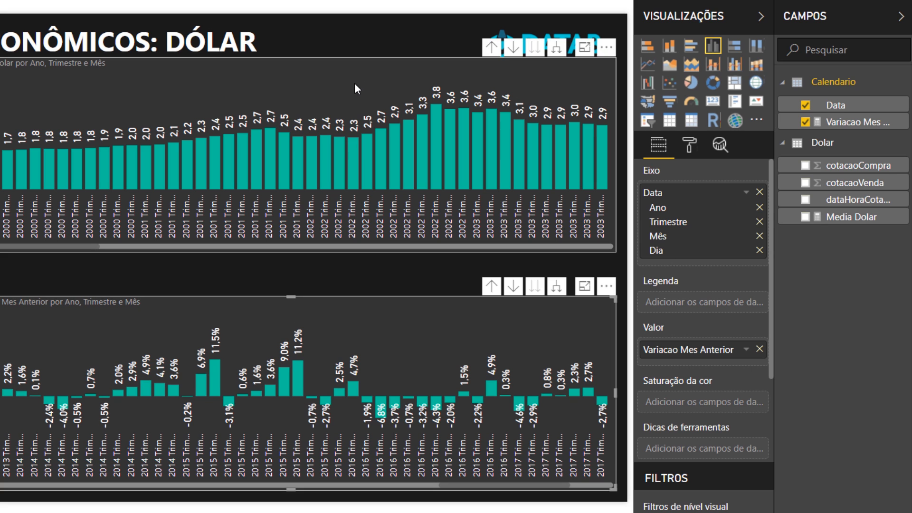
drag(355, 83, 354, 108)
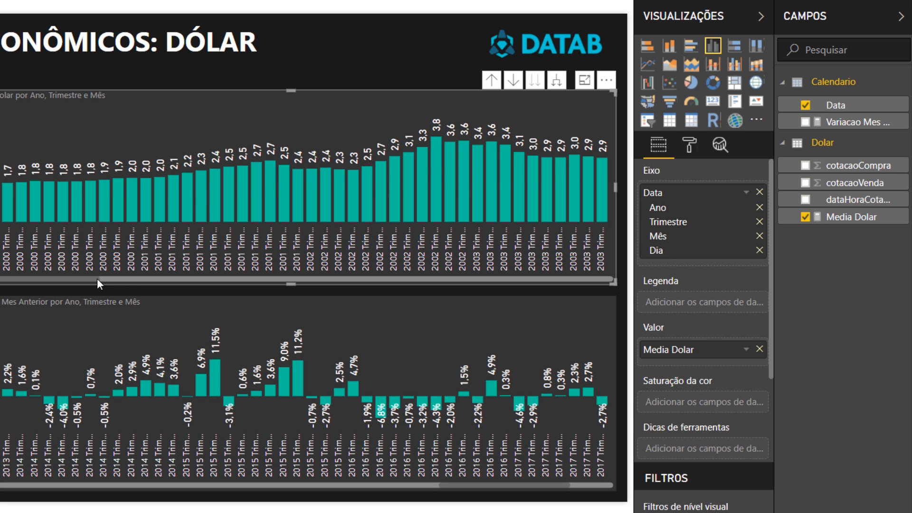
- Compare the Media Dolar and Variacao Mes Anterior charts over the last months up to October 2018
drag(97, 279, 615, 300)
click(207, 507)
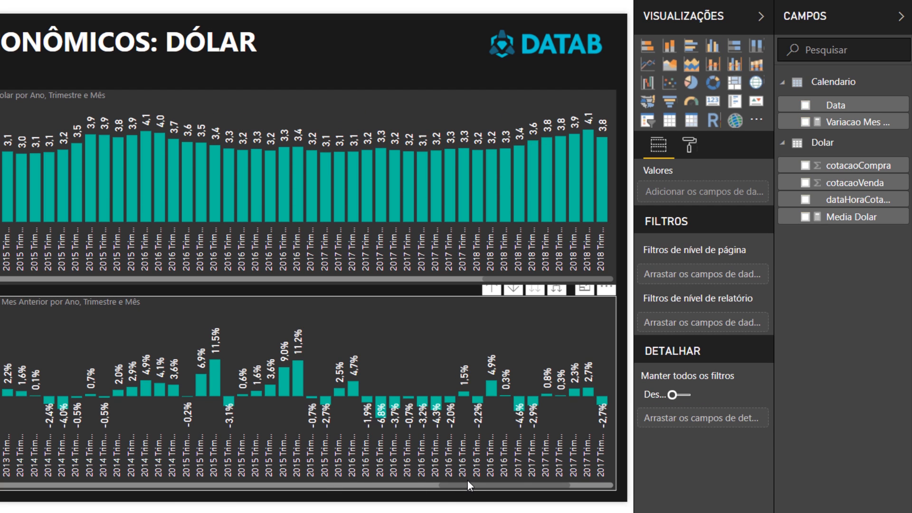
drag(472, 483, 554, 480)
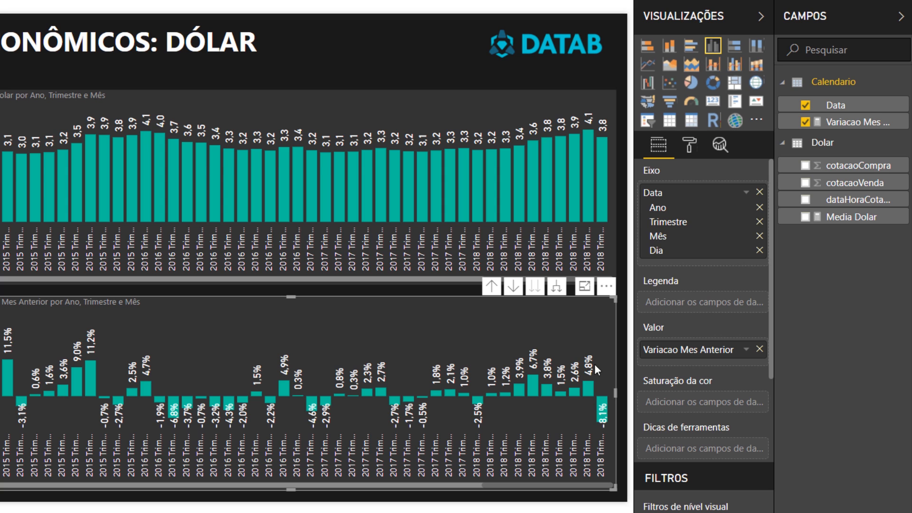
- Apply Variacao Mes Anterior as the lower chart's color saturation and set the color scale's minimum and maximum values to 0
click(588, 319)
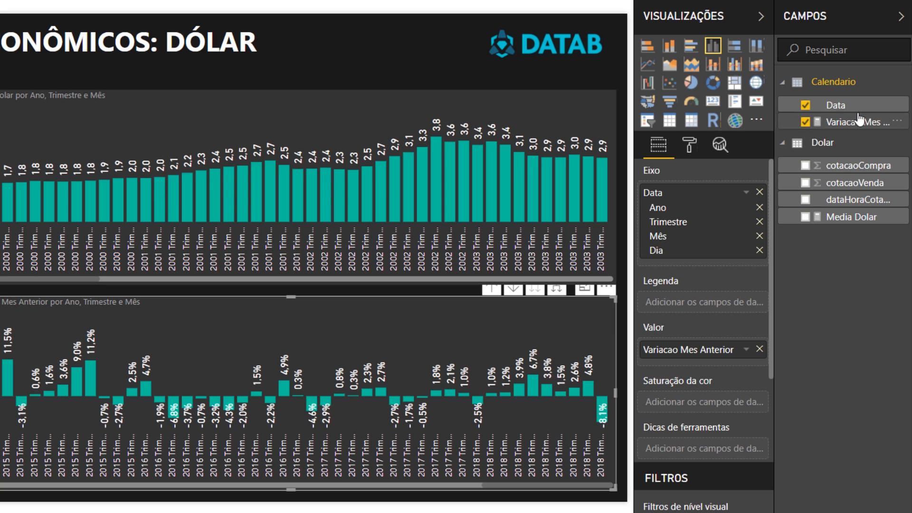
drag(860, 119, 721, 404)
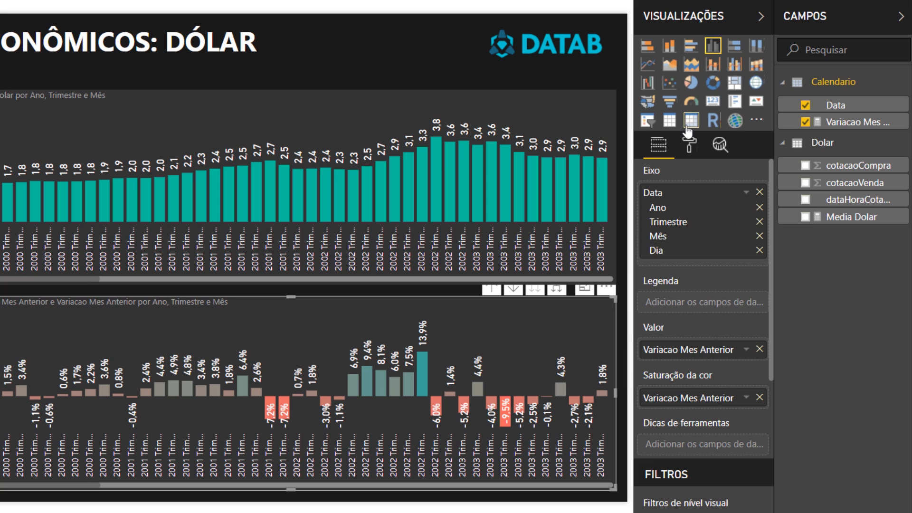
click(684, 143)
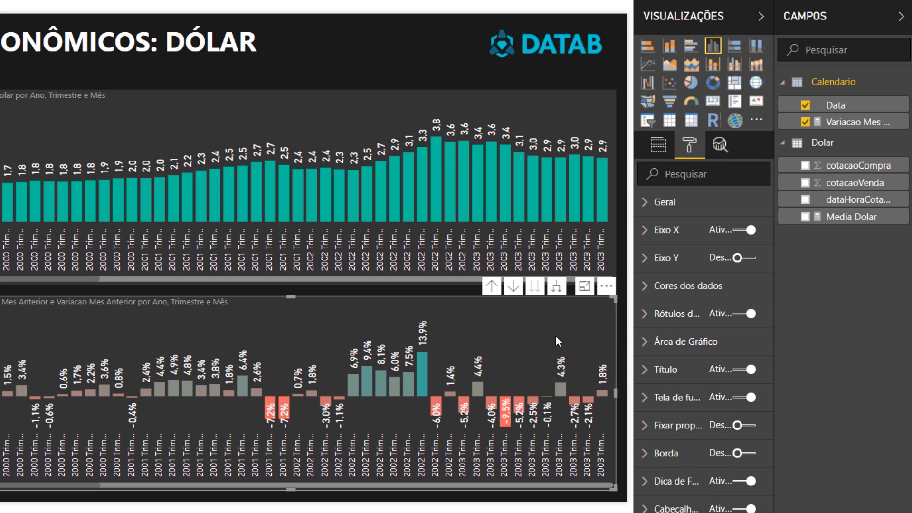
click(677, 286)
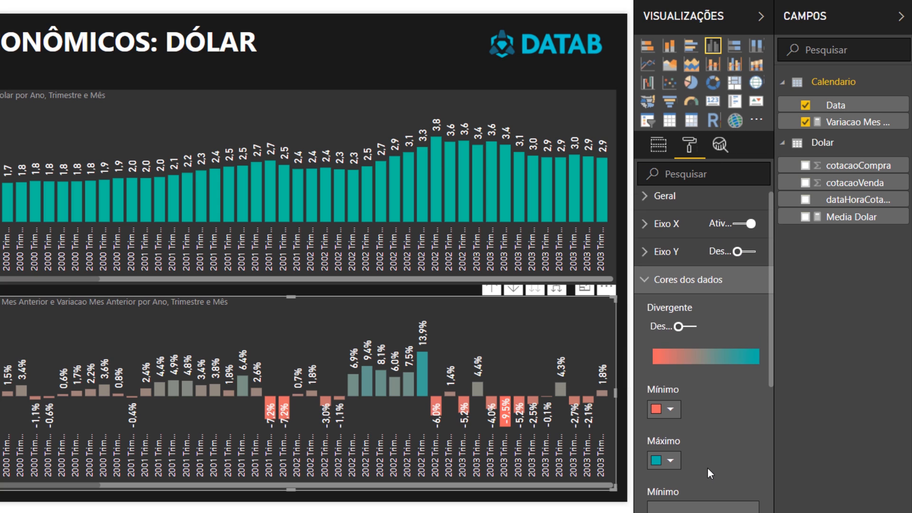
scroll(709, 473, down, 2)
click(715, 433)
text(0)
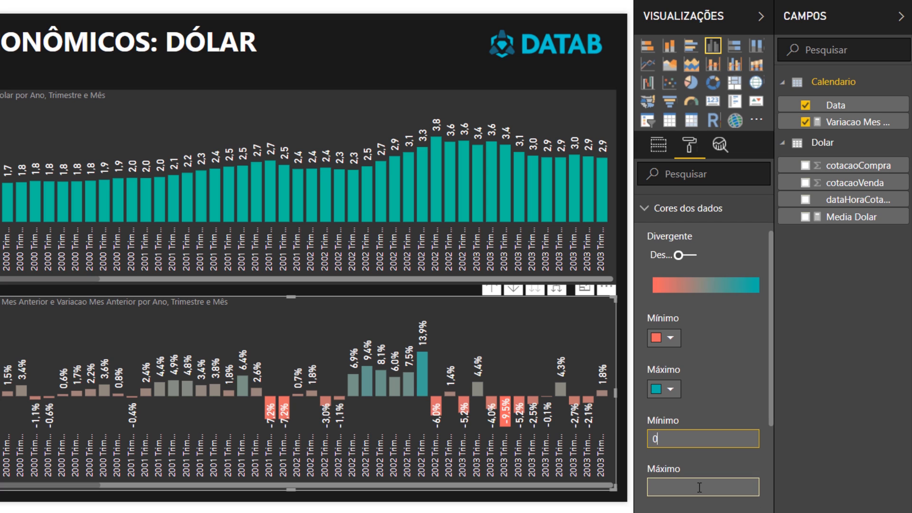
click(699, 487)
text(0)
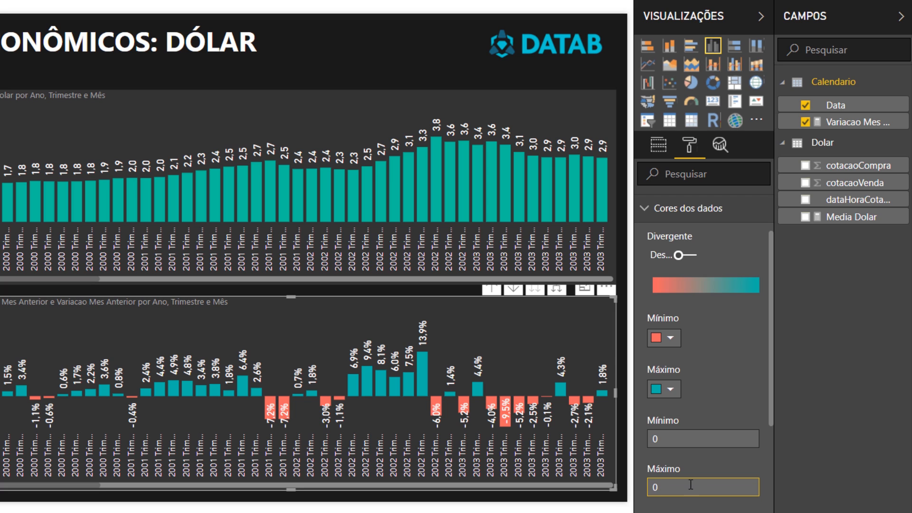
- Clear the color scale's minimum and maximum values and re-enter 0 for both
key(BackSpace)
click(680, 439)
key(BackSpace)
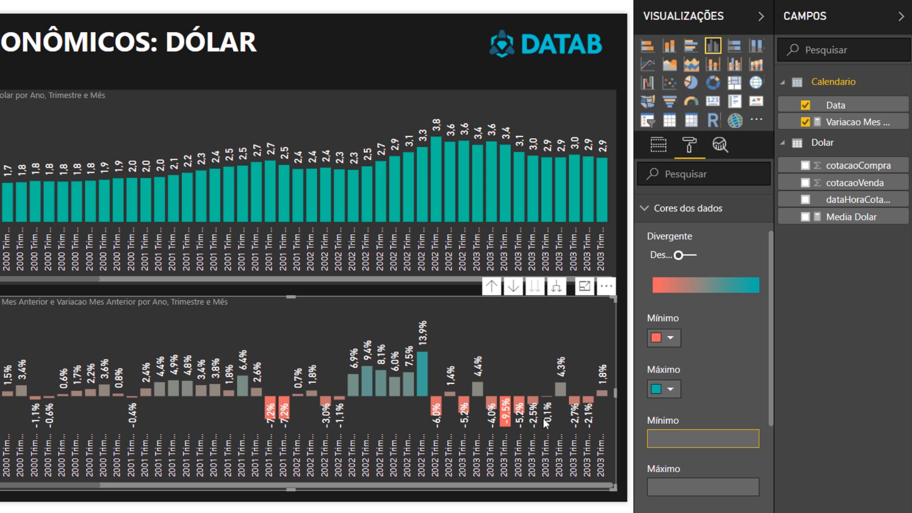
text(0)
click(699, 486)
text(0)
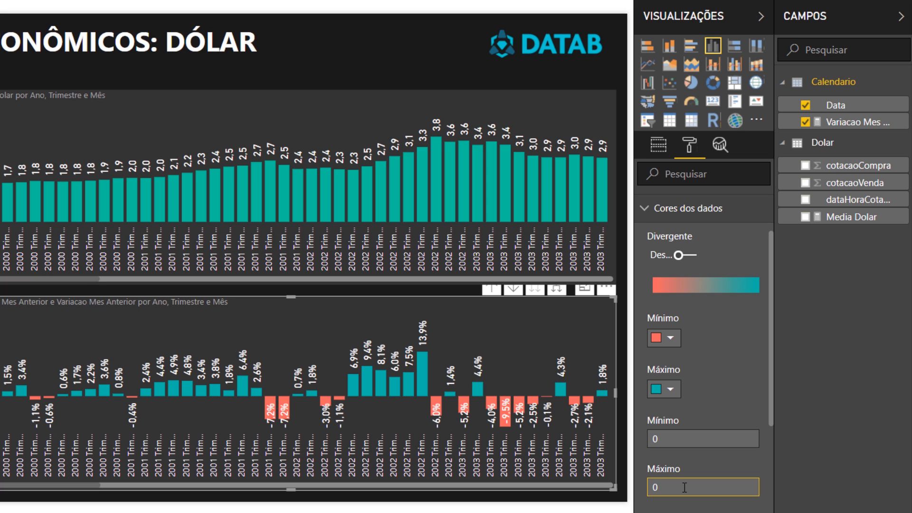
- Set the lower chart's minimum color to green and its maximum color to red, and check the 2018 bars
click(664, 338)
click(720, 377)
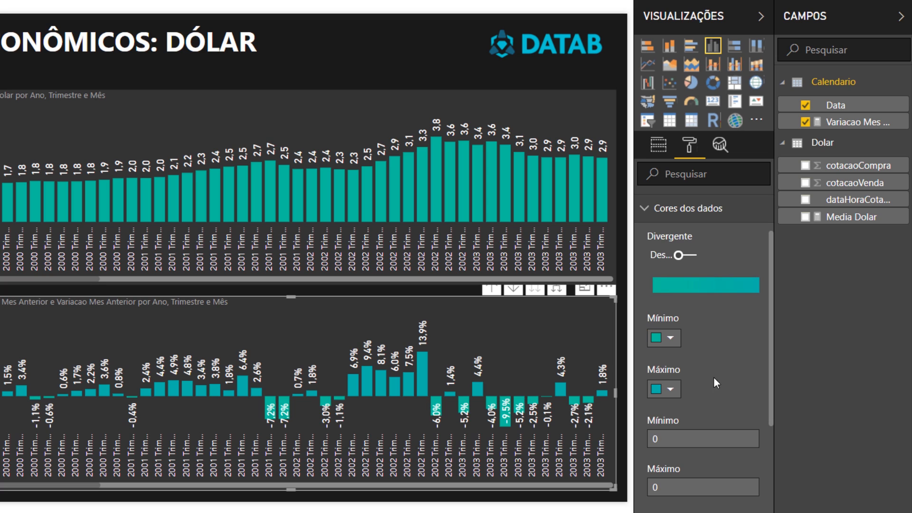
click(661, 388)
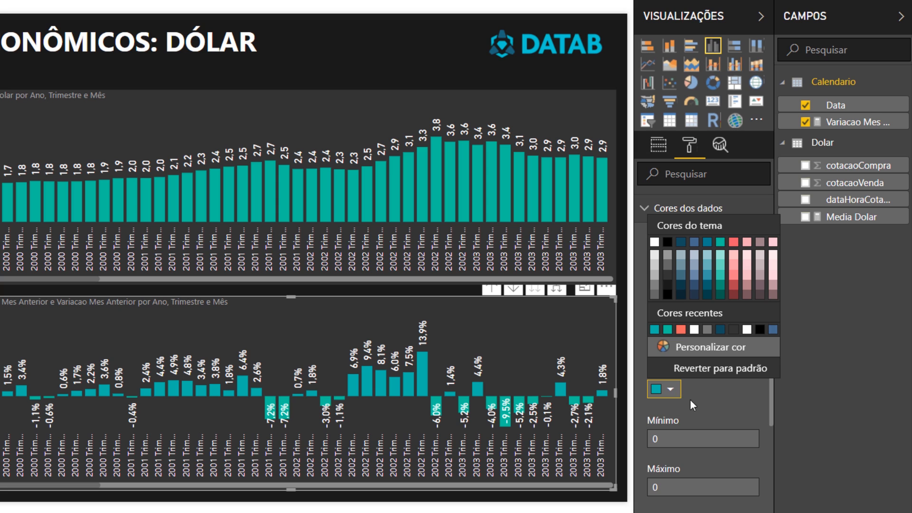
click(733, 242)
click(600, 486)
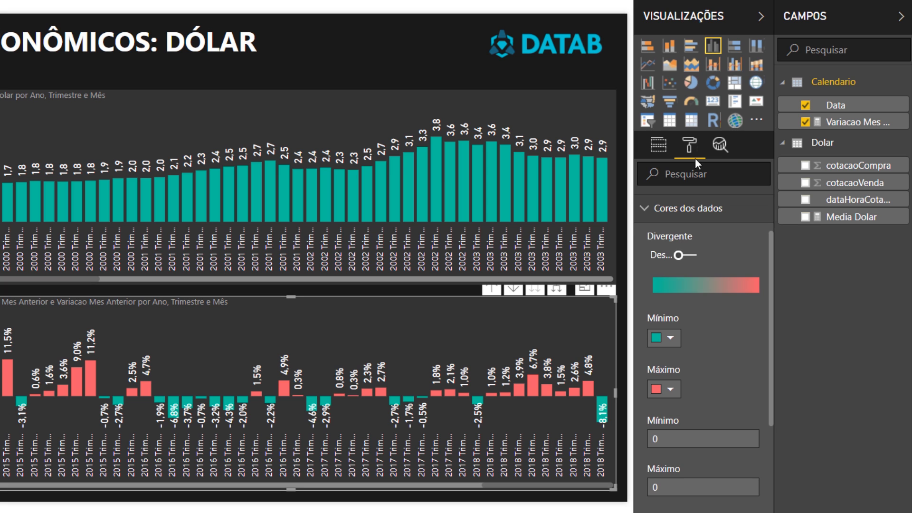
- Remove the Trimestre level from the date axis of both the Variacao Mes Anterior and Media Dolar charts
click(651, 144)
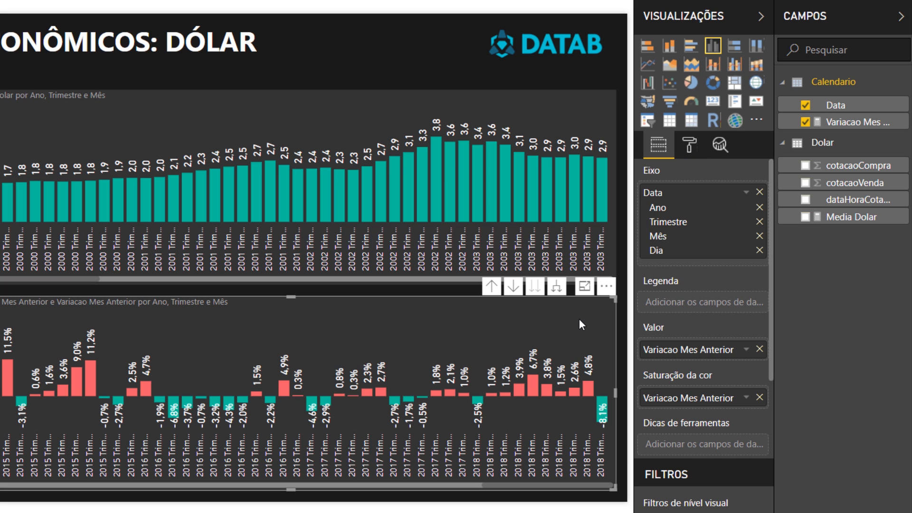
click(759, 221)
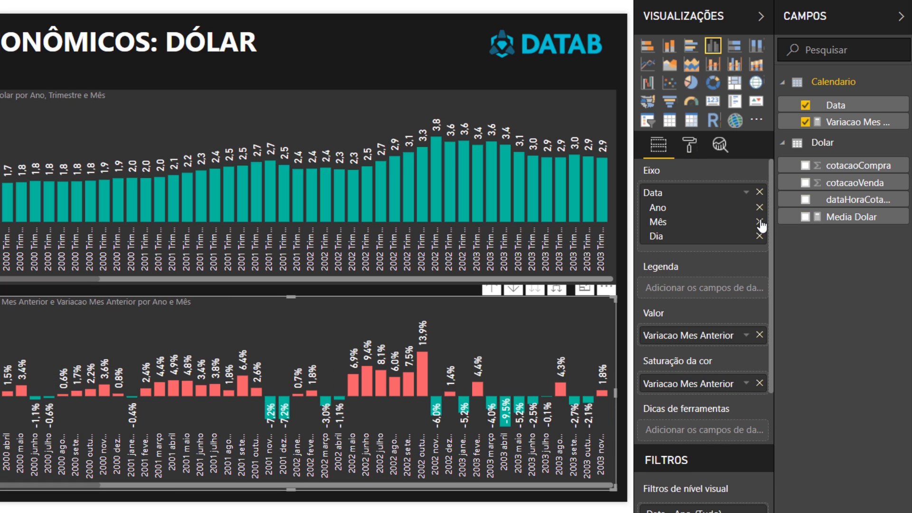
click(570, 119)
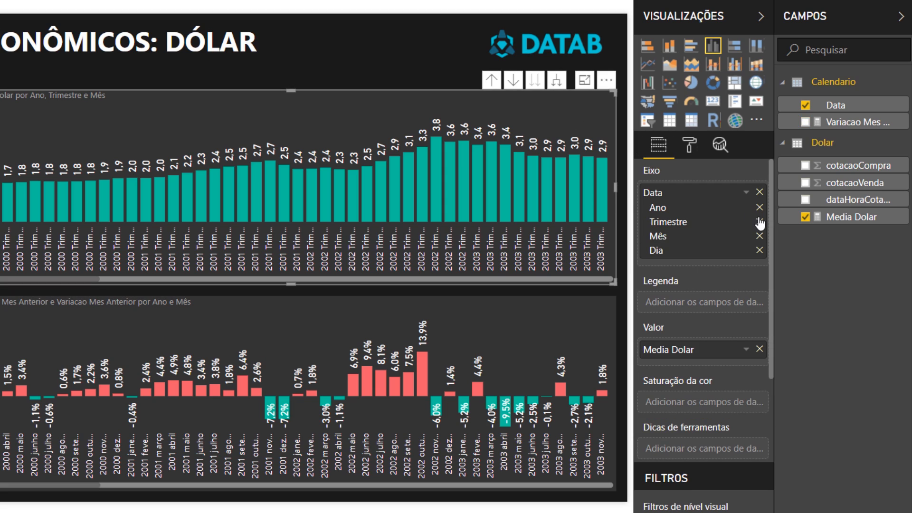
click(759, 222)
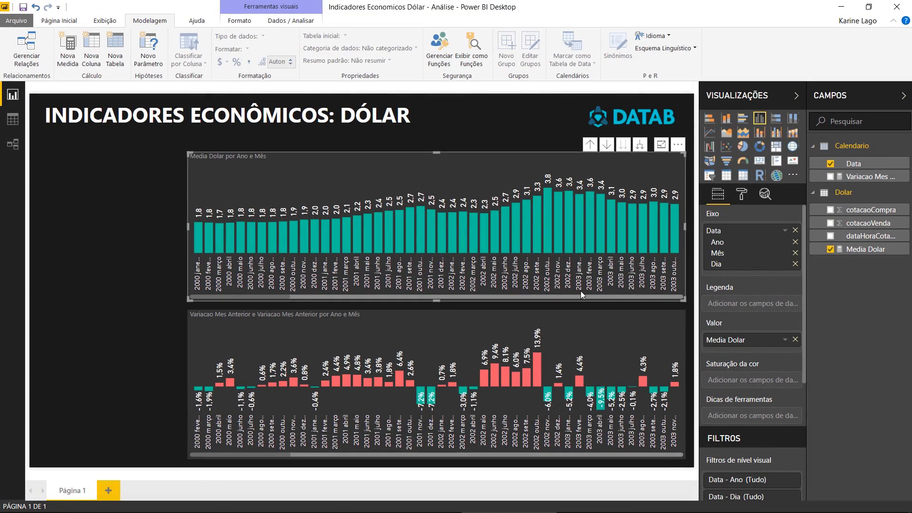
- Add a slicer on the Calendario Data field in the empty area beside the charts and set its end date to 12/06/2016
click(70, 172)
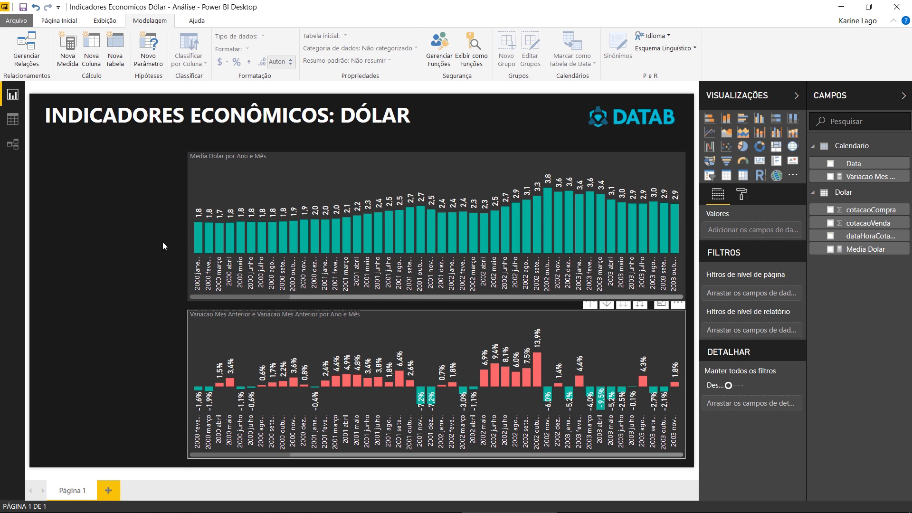
click(709, 176)
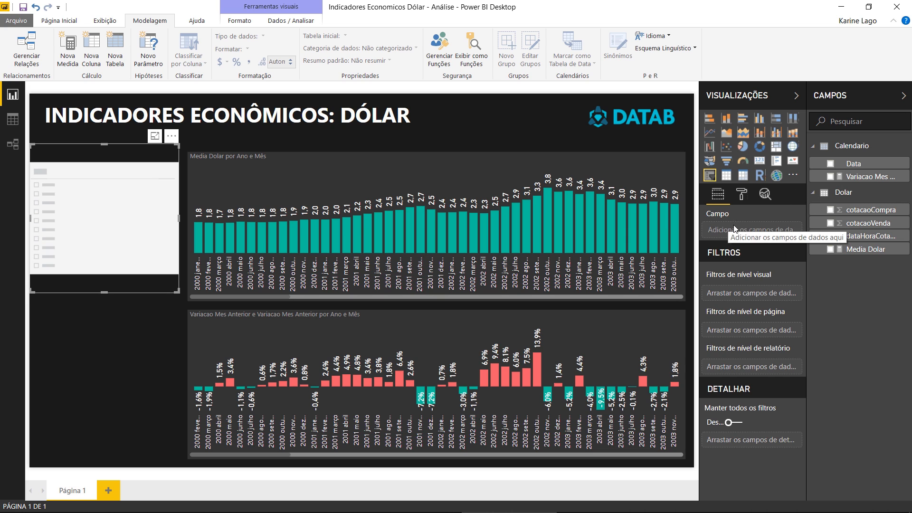
drag(877, 171, 761, 232)
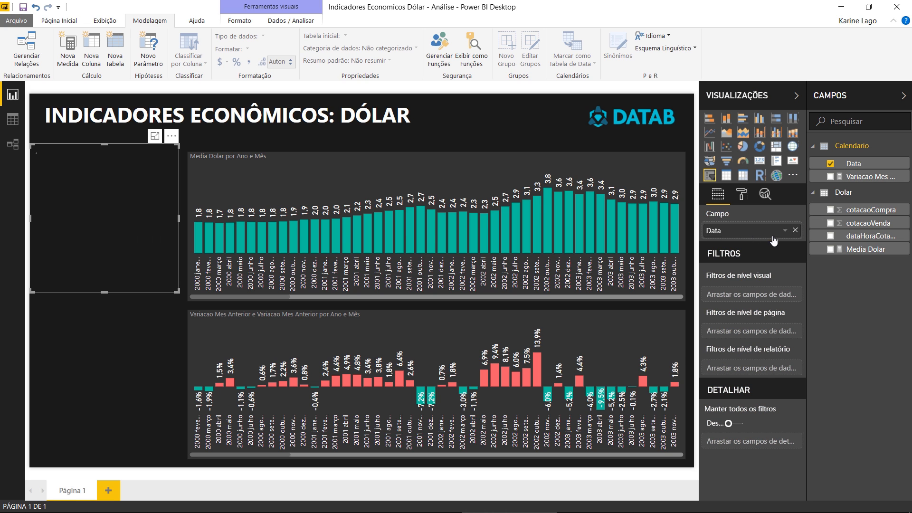
mouse_move(166, 182)
mouse_down()
mouse_move(129, 186)
mouse_move(164, 187)
mouse_move(150, 183)
mouse_up()
- Copy the Media Dolar chart's formatting onto the date slicer with the format painter
click(222, 172)
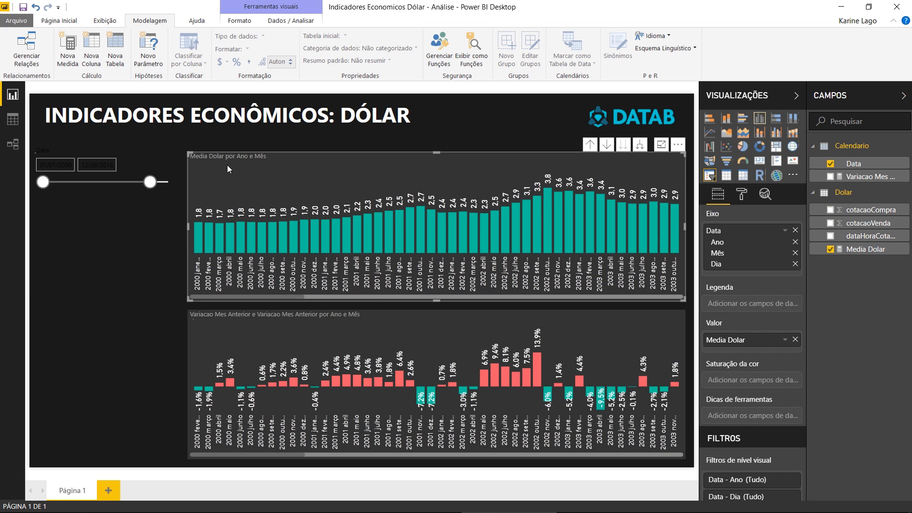
click(59, 20)
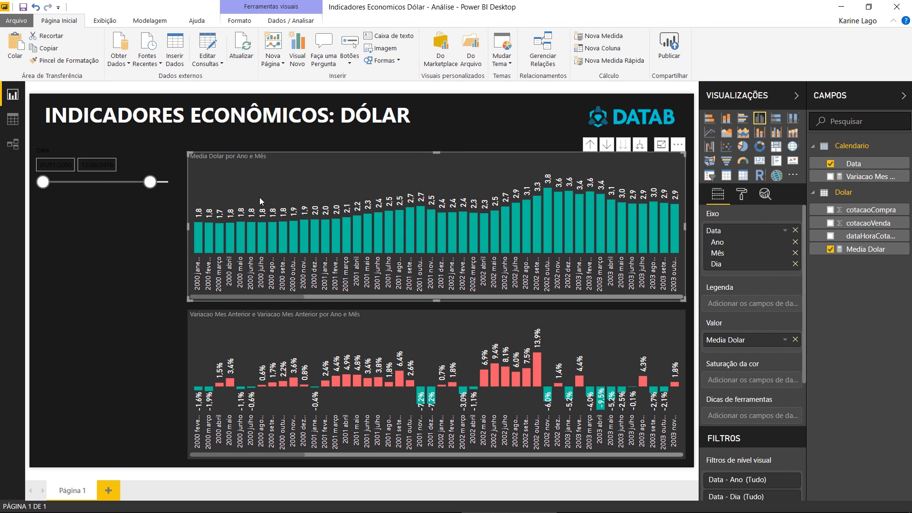
click(118, 165)
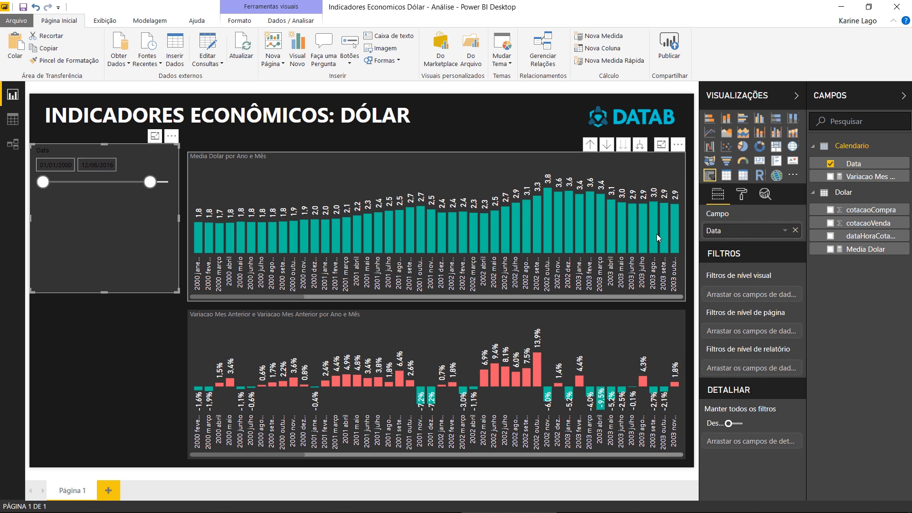
- Set the font color of the slicer's date inputs to white and turn off the slicer header
click(742, 195)
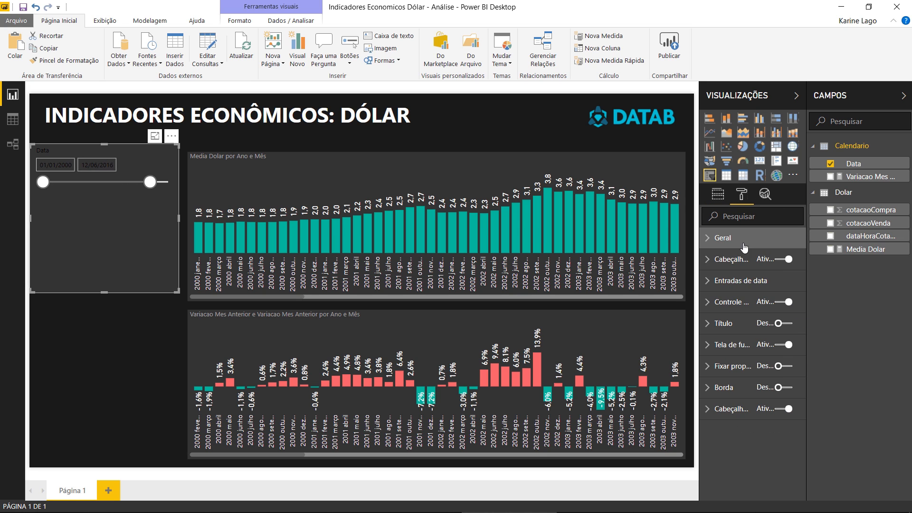
click(741, 283)
click(727, 326)
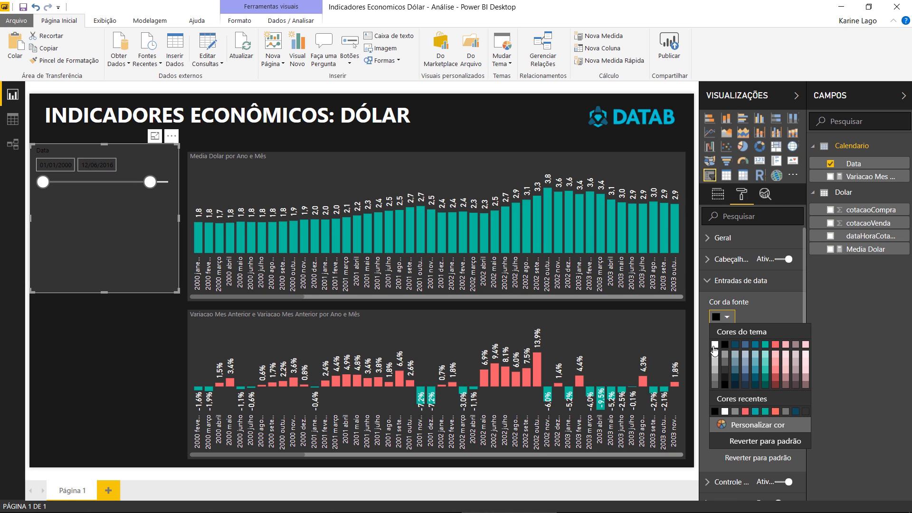
click(716, 345)
click(740, 281)
click(783, 259)
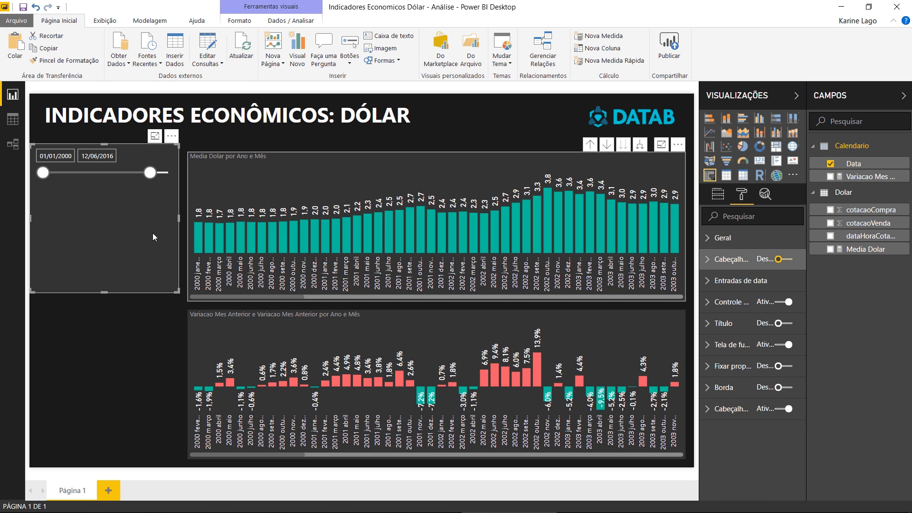
- Shrink the date slicer and set its start date to 02/02/2008
drag(181, 291, 137, 219)
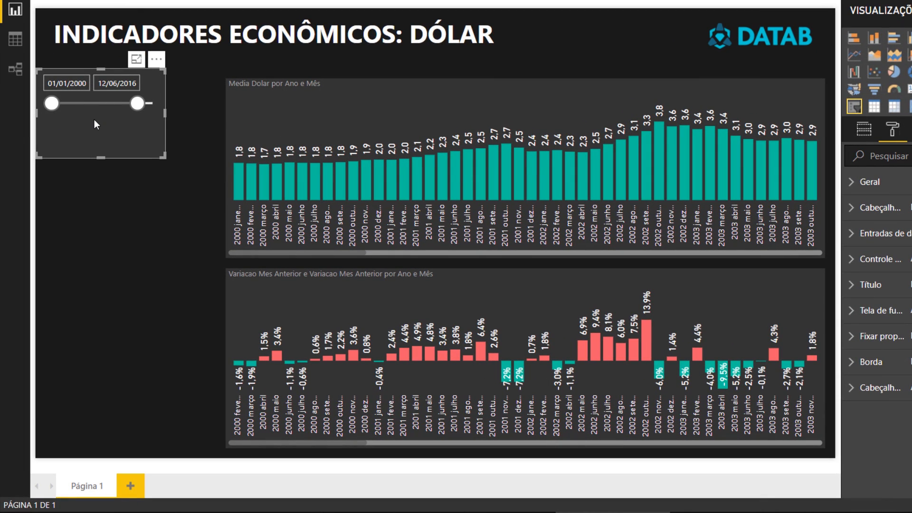
drag(52, 103, 96, 95)
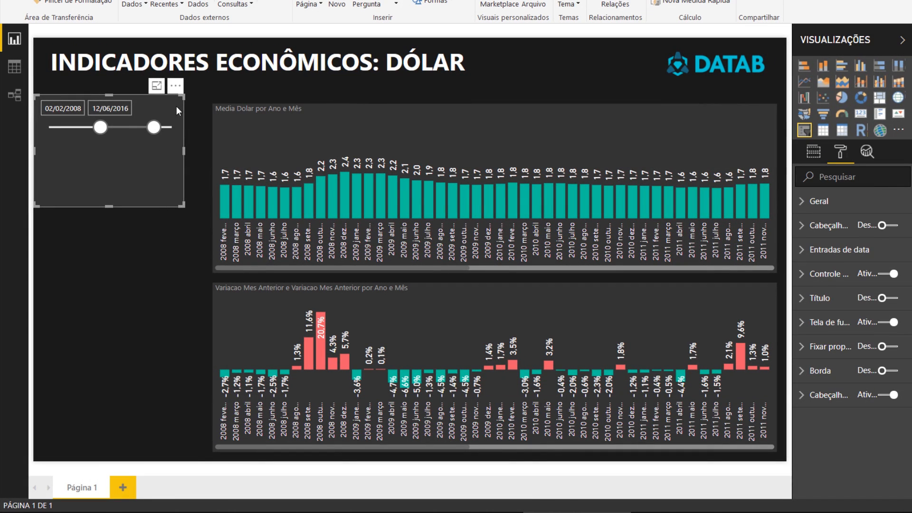
- Toggle the date slicer's header to compare both states, leaving it turned on
click(892, 226)
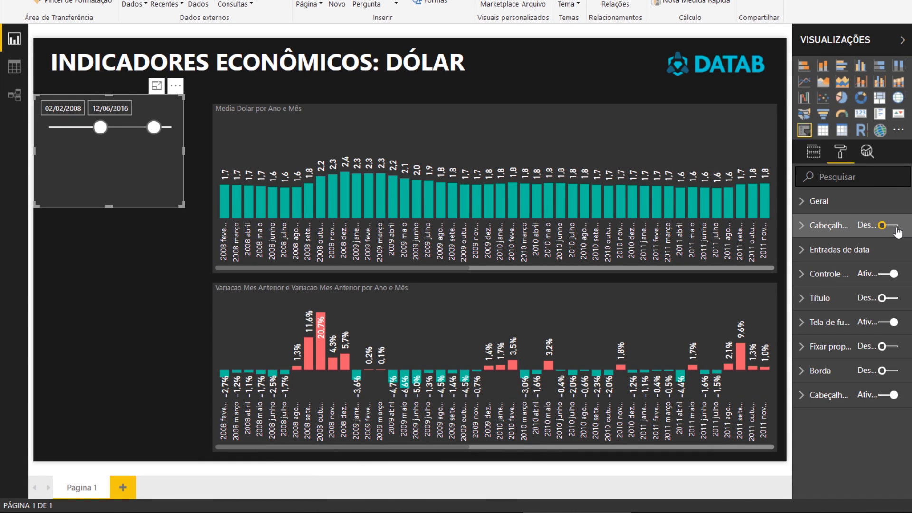
mouse_move(177, 106)
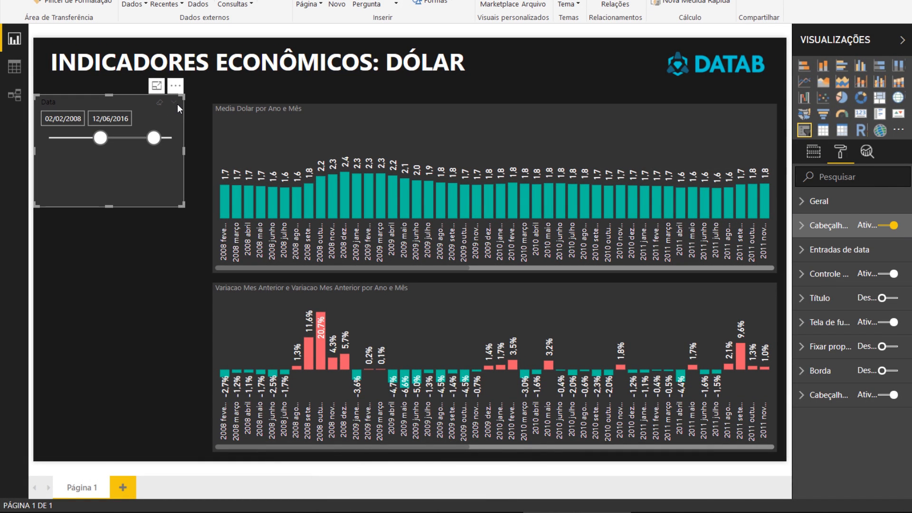
click(891, 226)
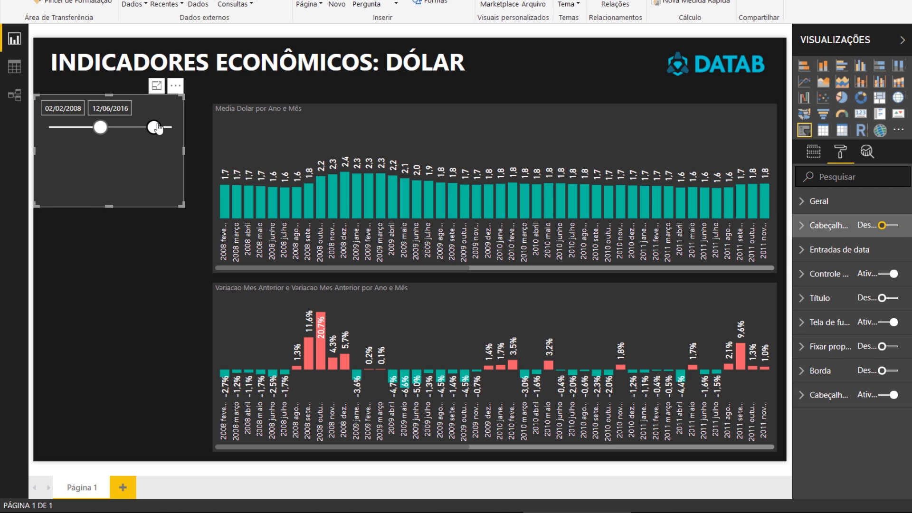
click(887, 226)
- Switch the date slicer to the Antes type and set its end date to 17/02/2010
click(174, 108)
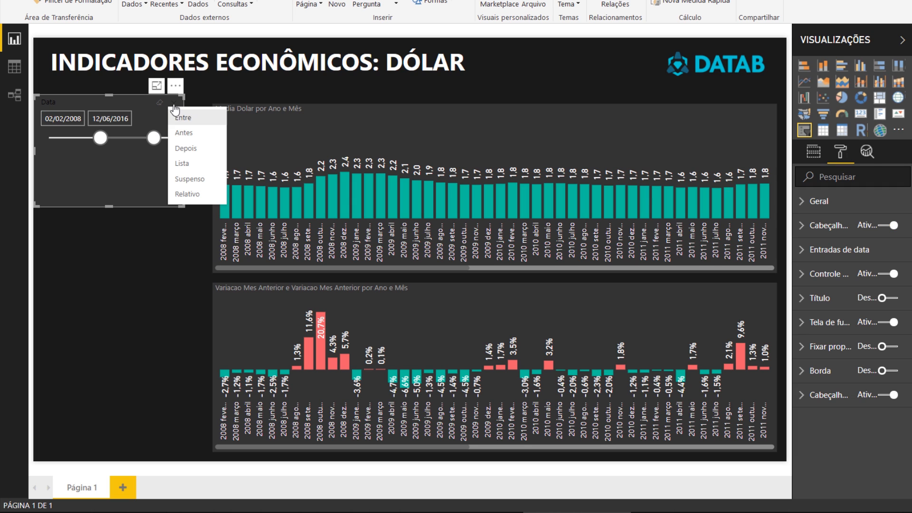
click(183, 134)
drag(153, 138, 123, 138)
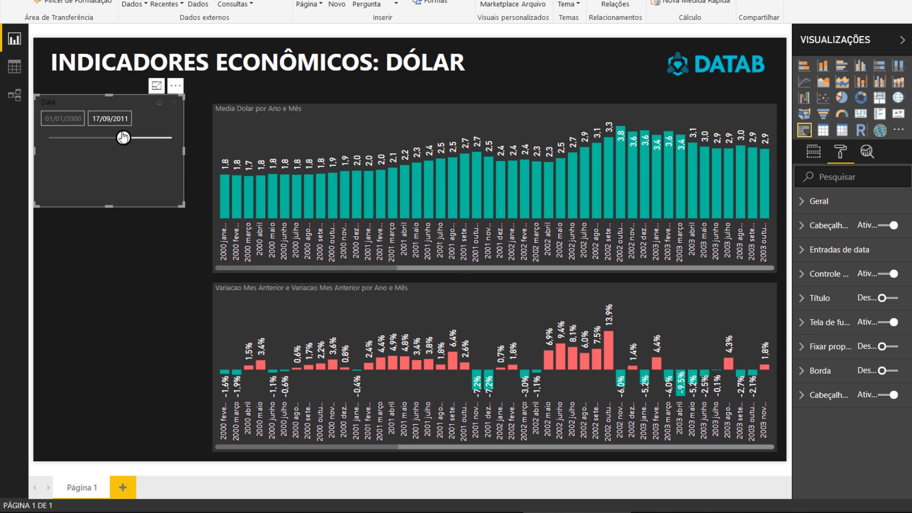
drag(123, 138, 105, 144)
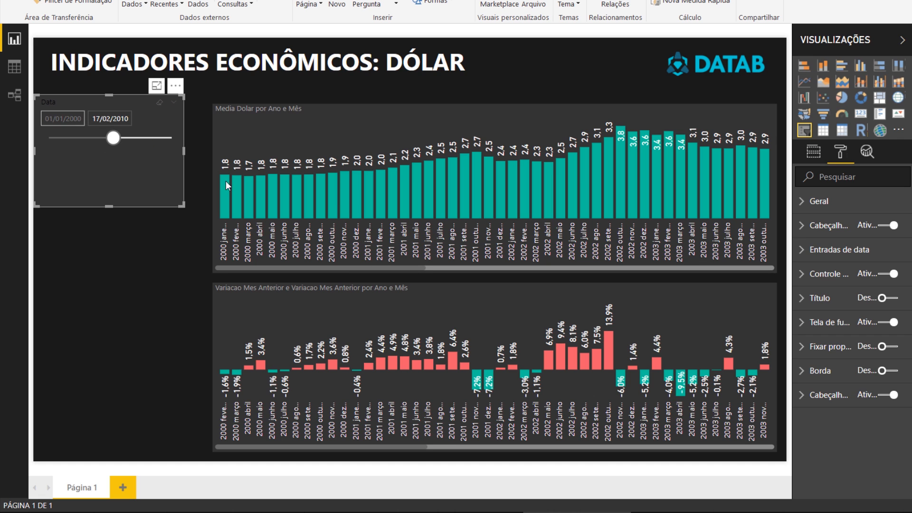
drag(332, 268, 308, 276)
click(114, 144)
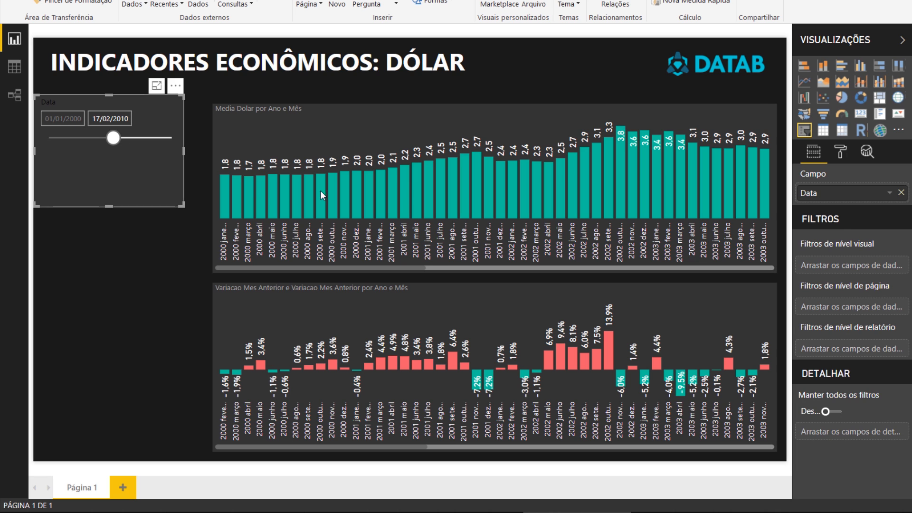
- Switch the date slicer to the Depois type and set its start date to 17/02/2016
click(175, 101)
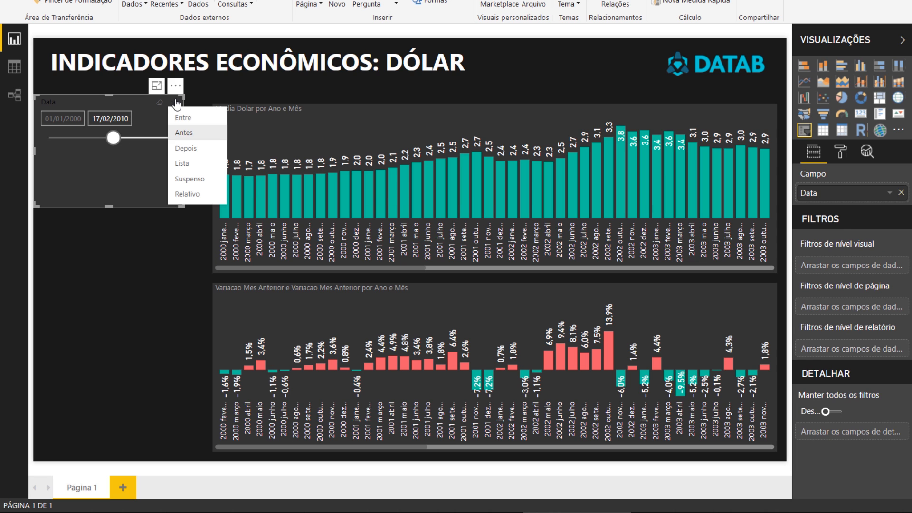
click(183, 145)
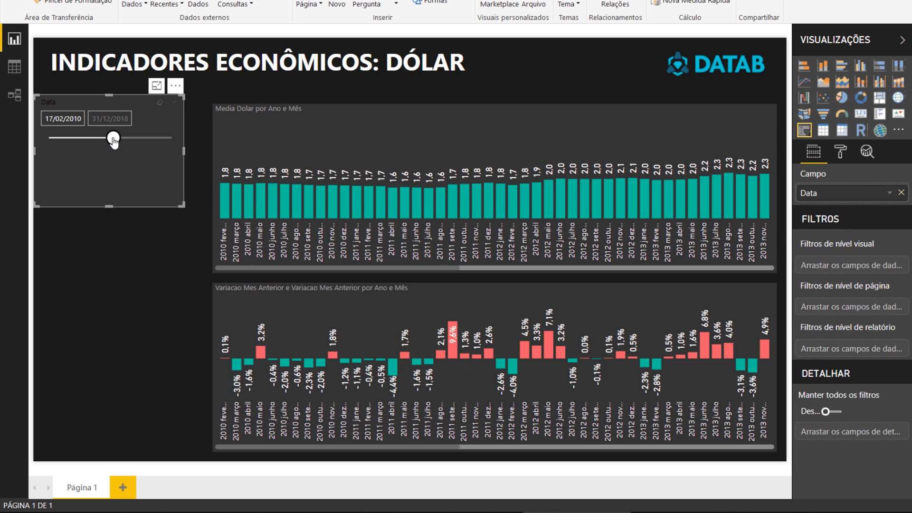
drag(113, 137, 151, 137)
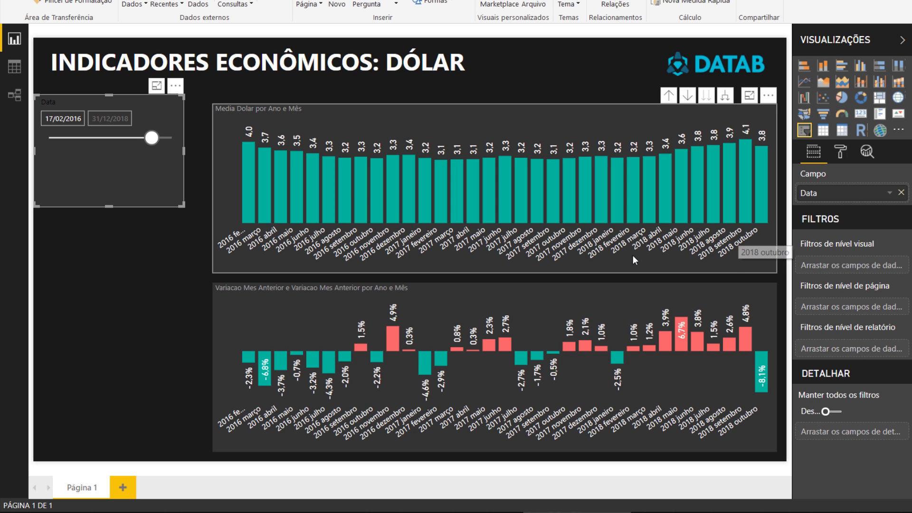
- Switch the date slicer to the Relativo type and give its numeric inputs a white font with text size 10
click(174, 105)
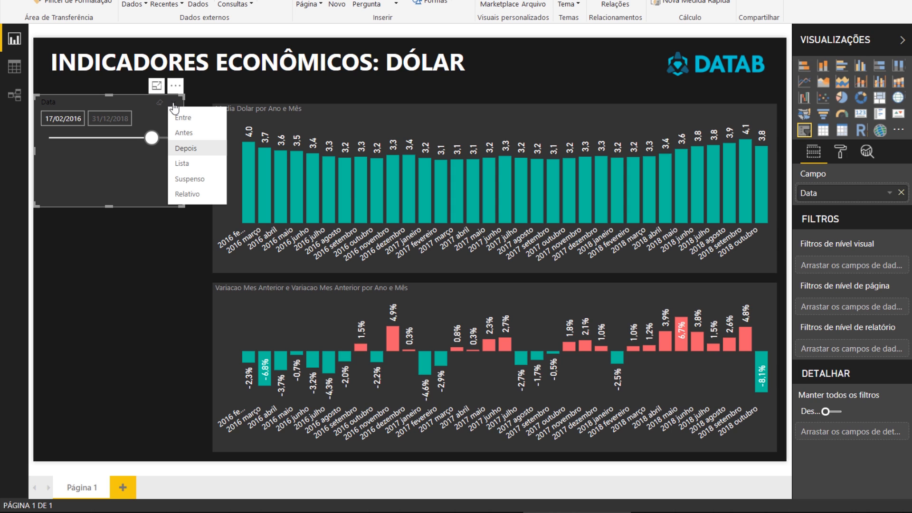
click(187, 194)
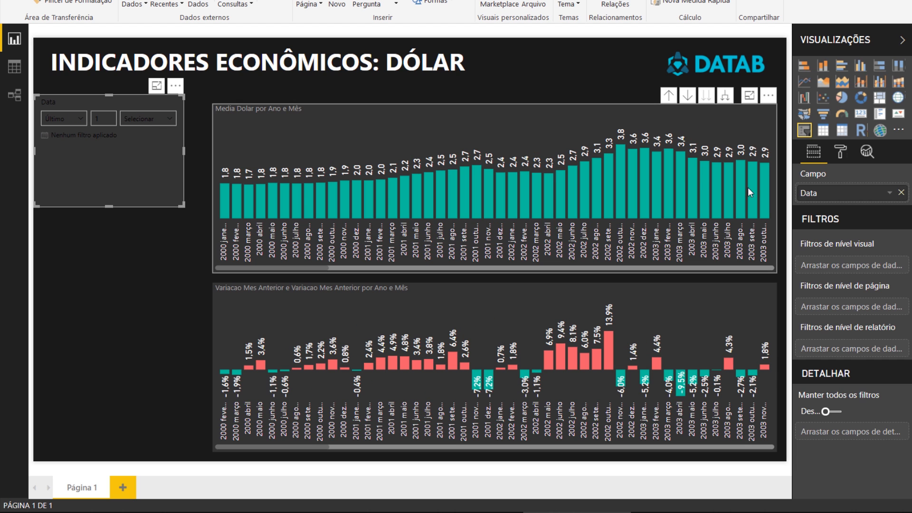
click(841, 153)
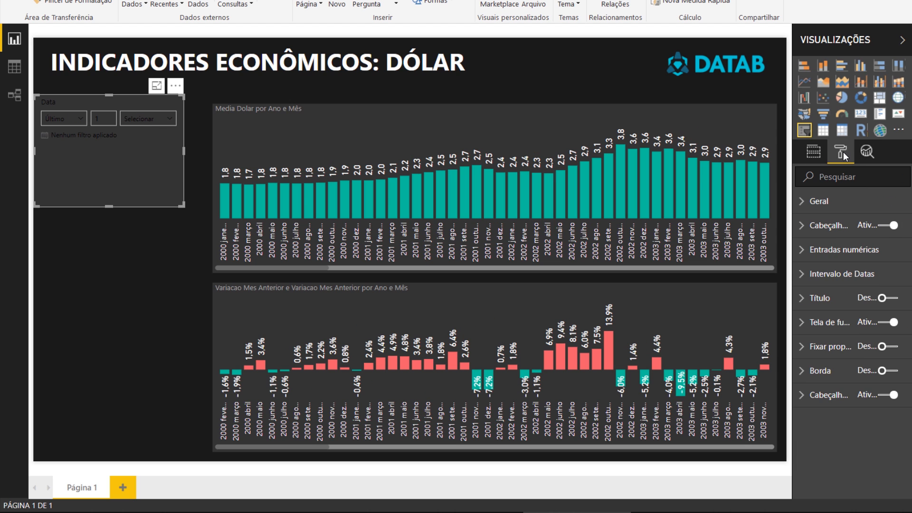
click(844, 249)
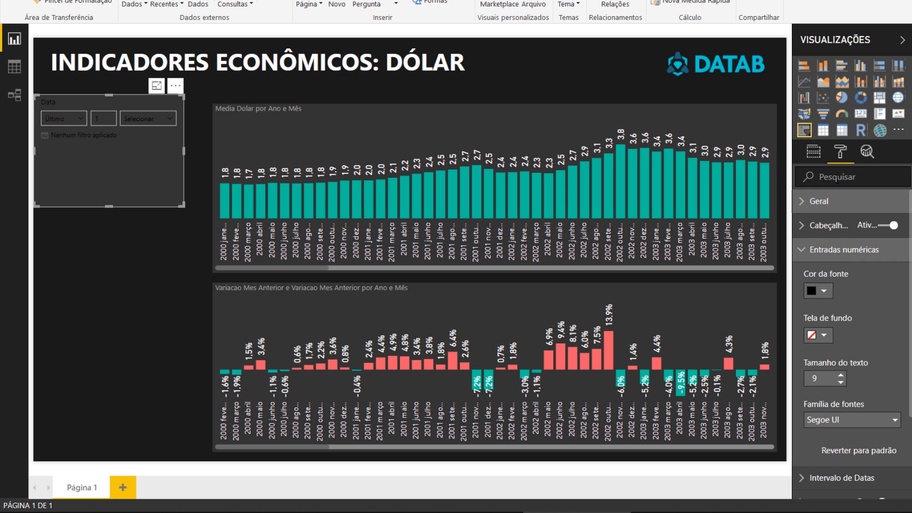
click(818, 290)
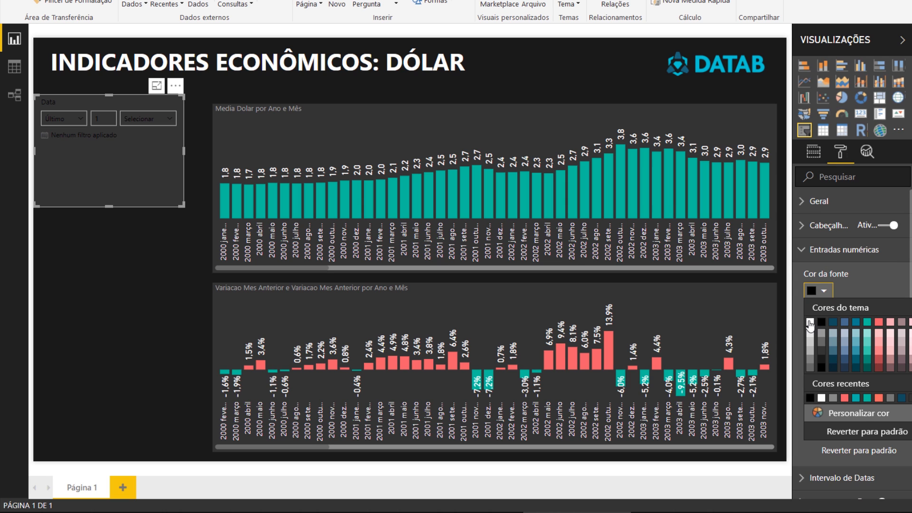
click(810, 323)
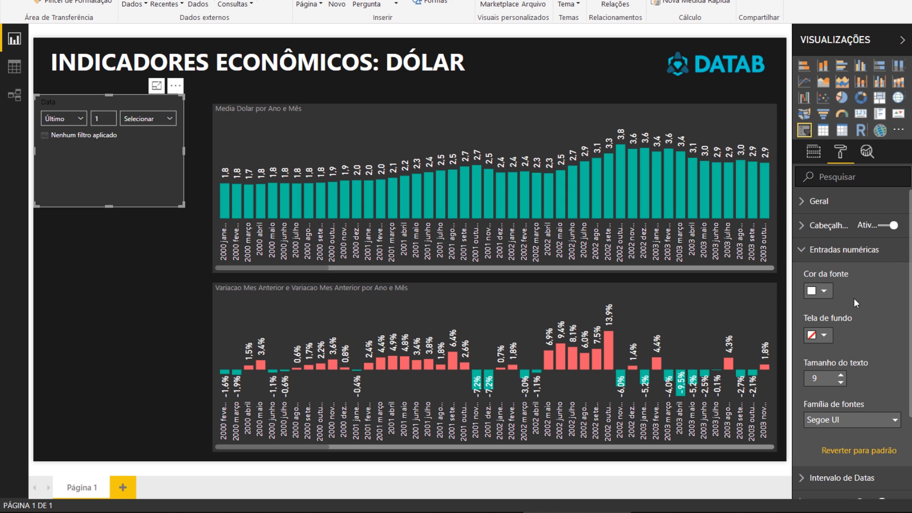
click(840, 375)
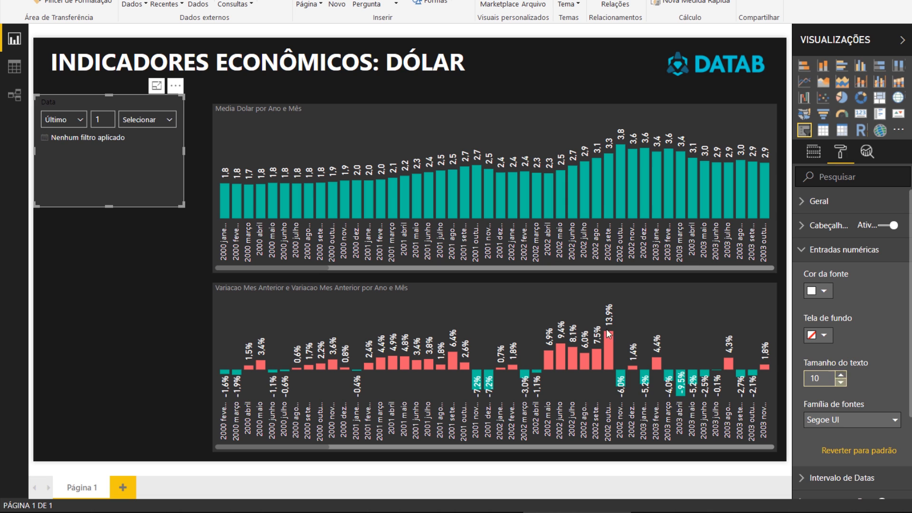
- Set the relative date slicer to Último 2 Anos (Calendário) and check the period shown in the average chart
click(82, 118)
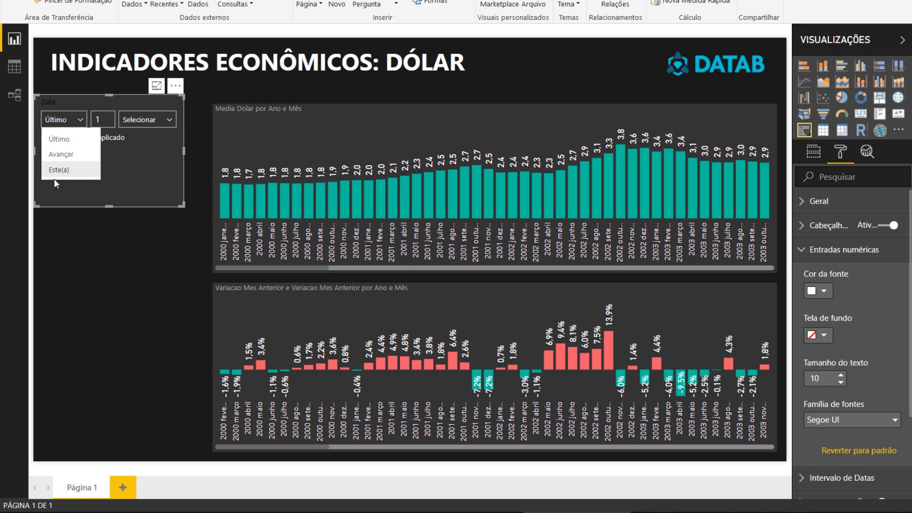
click(60, 139)
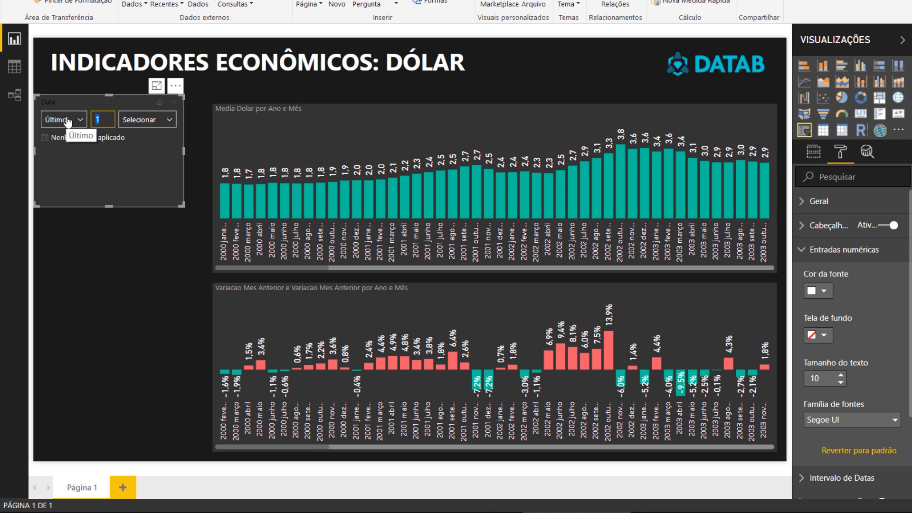
text(2)
click(164, 121)
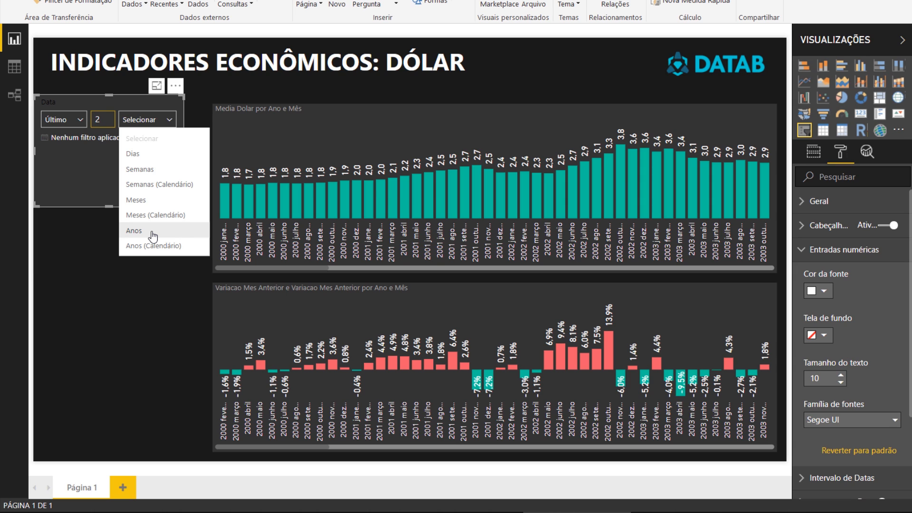
click(179, 245)
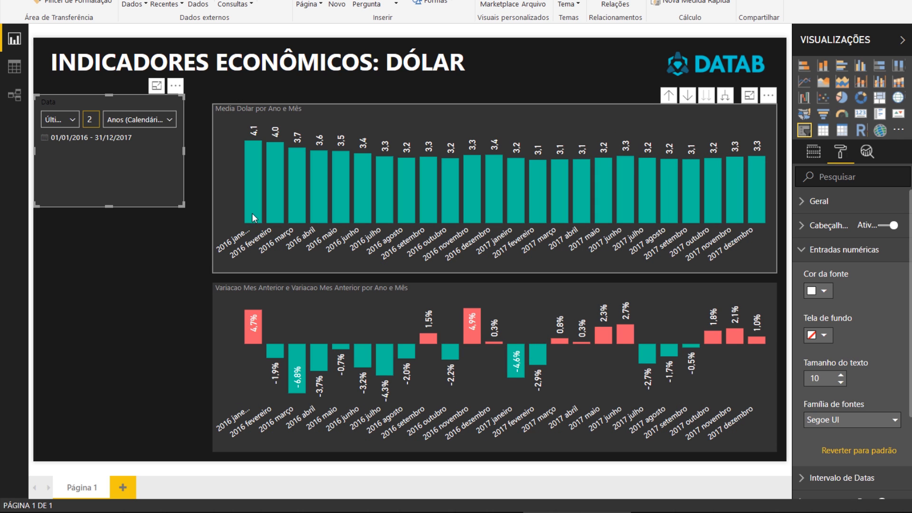
mouse_move(253, 221)
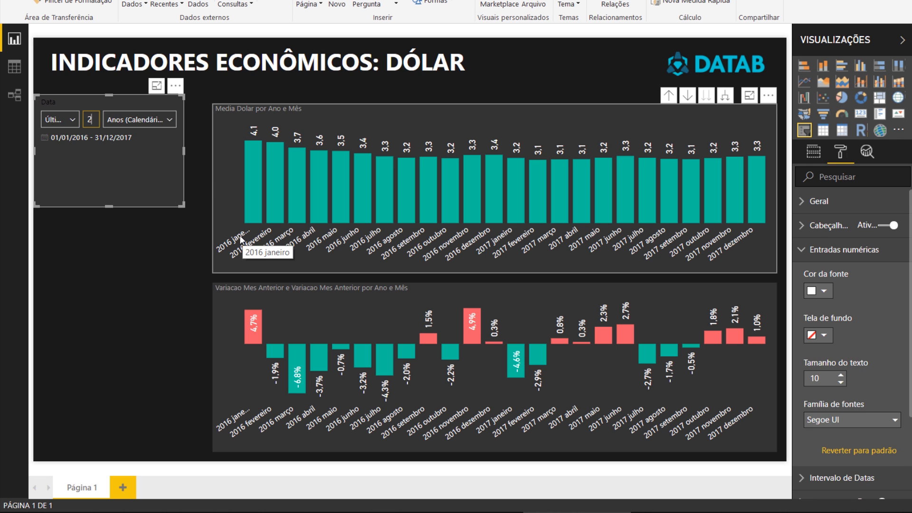
click(240, 239)
- Switch the date slicer's period unit to Anos and back to Anos (Calendário) to compare the ranges in the charts
click(168, 119)
click(149, 230)
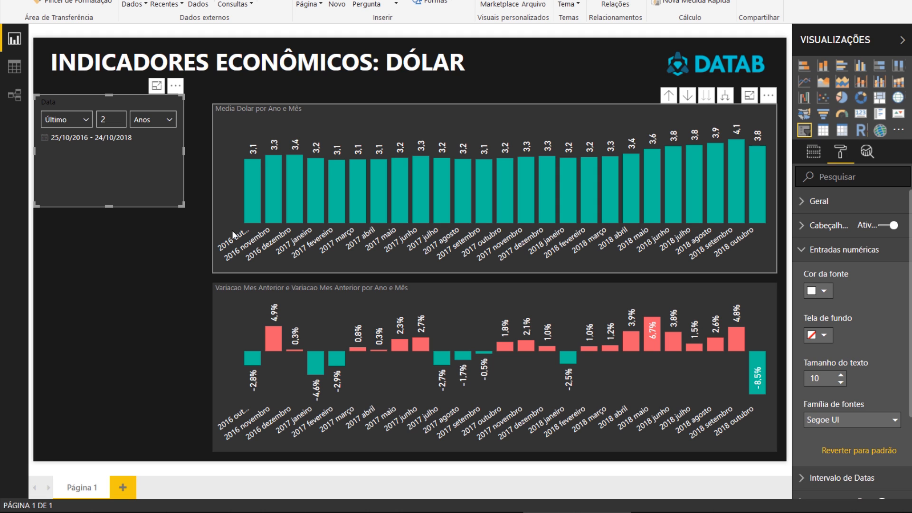
click(169, 119)
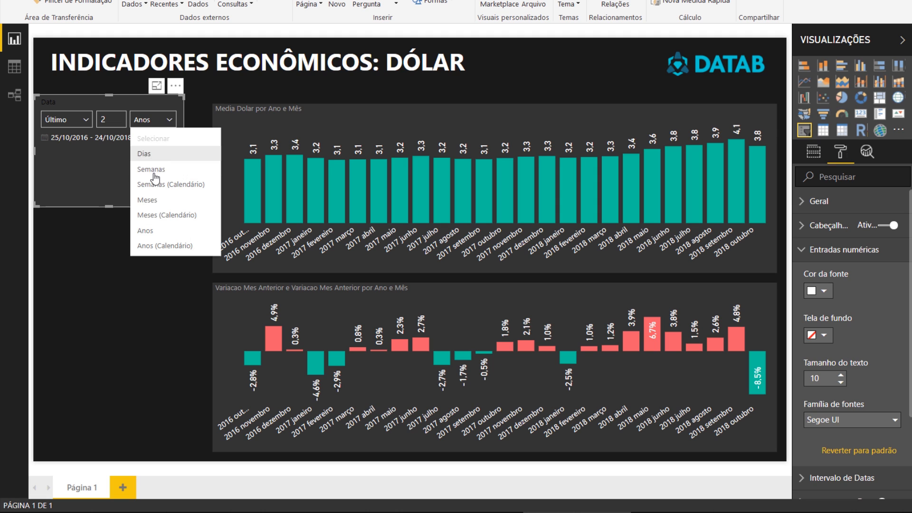
click(152, 246)
click(307, 257)
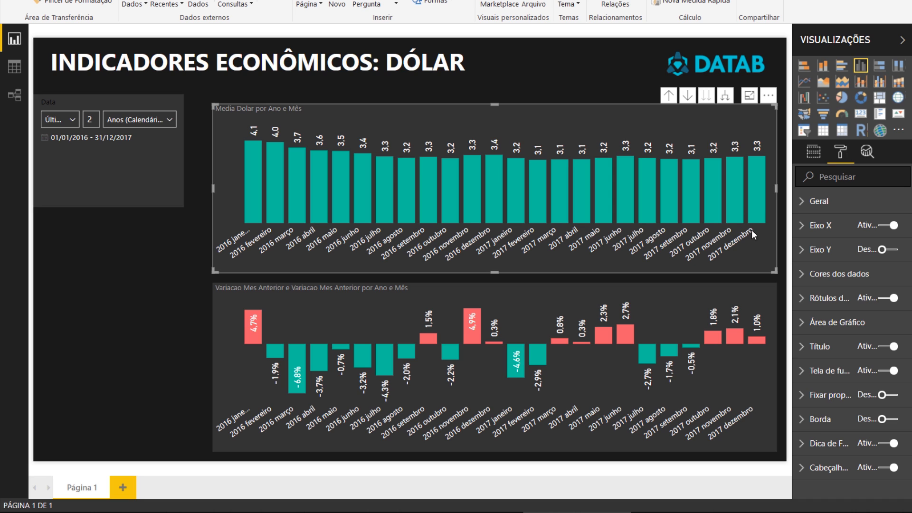
mouse_move(759, 218)
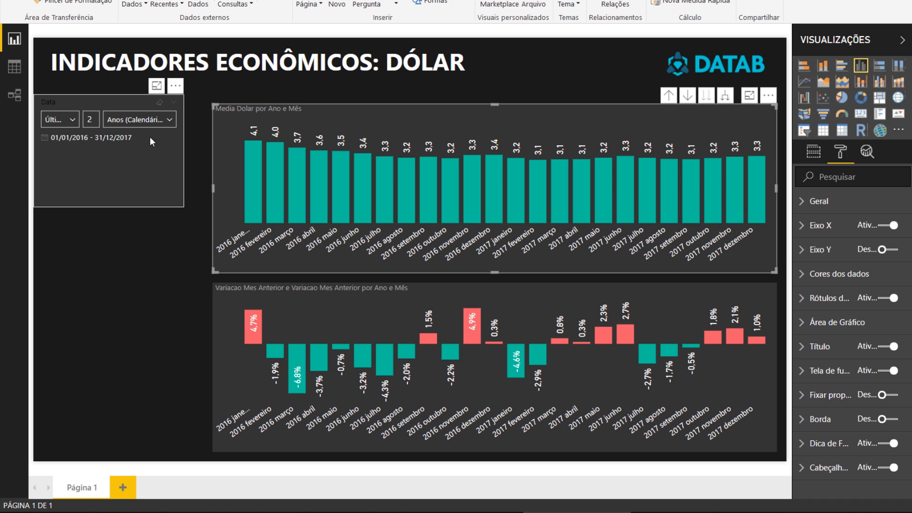
- Set the relative date slicer to Último 3 Anos
click(156, 123)
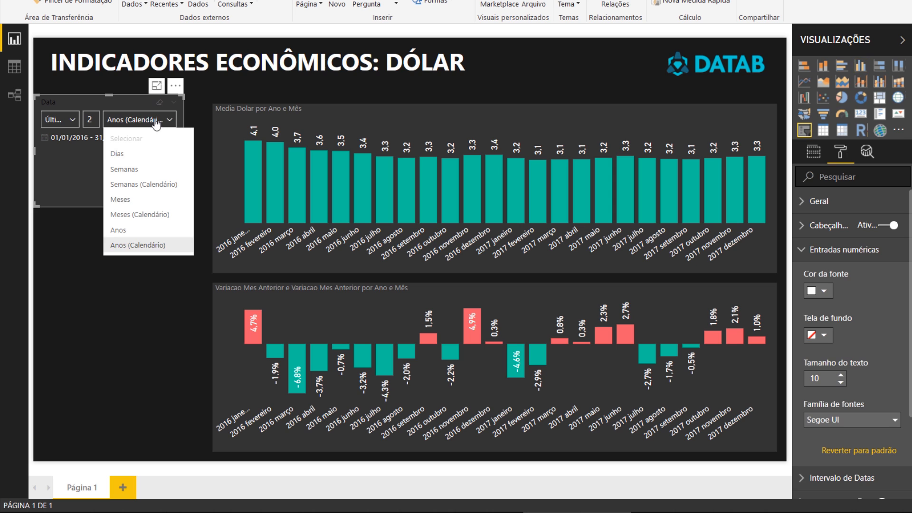
click(127, 231)
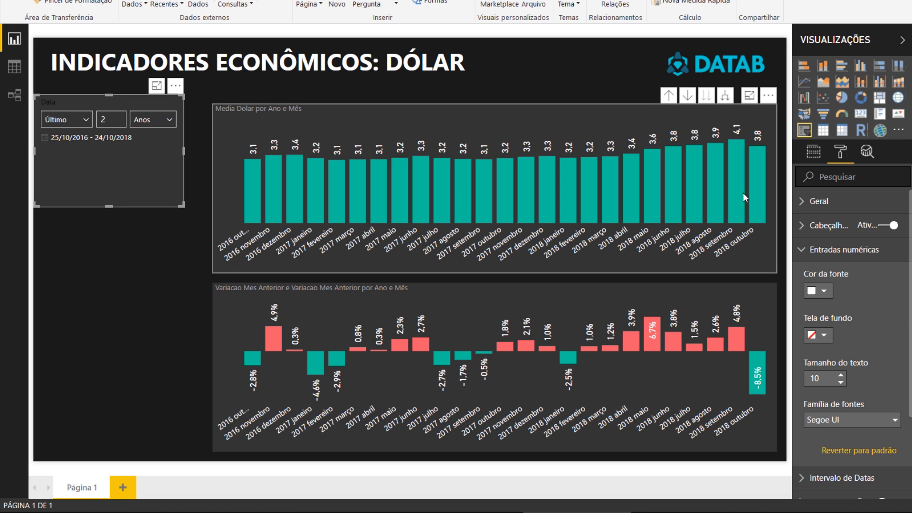
mouse_move(760, 198)
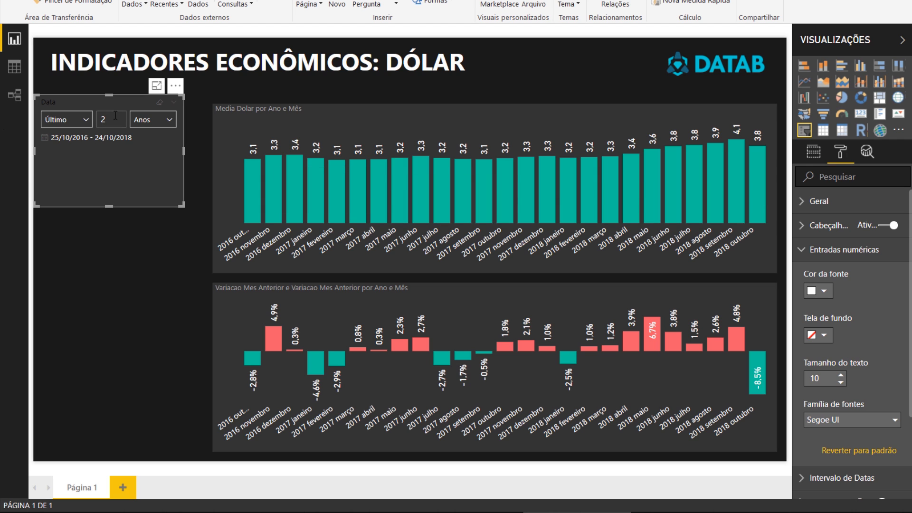
drag(113, 120, 0, 122)
text(3)
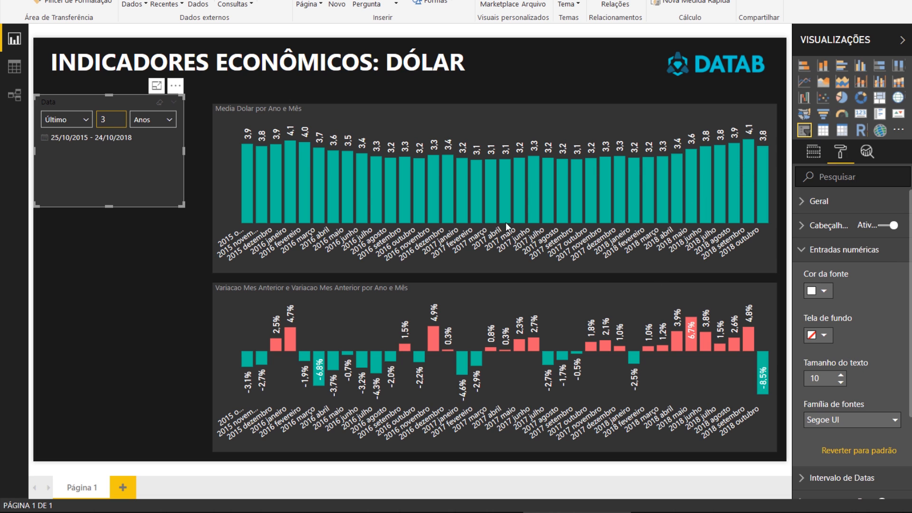
- Turn off the date slicer's header and shrink the slicer around its controls, aligned with the top of the monthly average chart
click(893, 225)
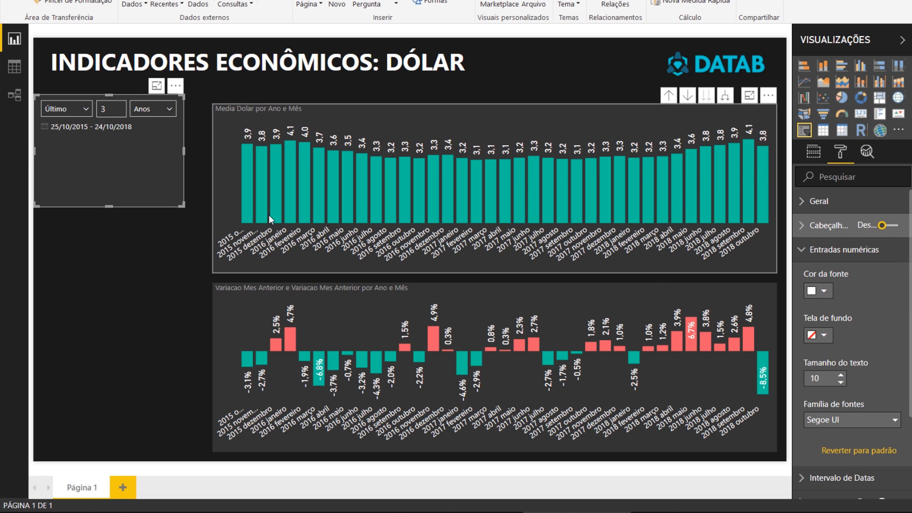
drag(185, 204, 183, 154)
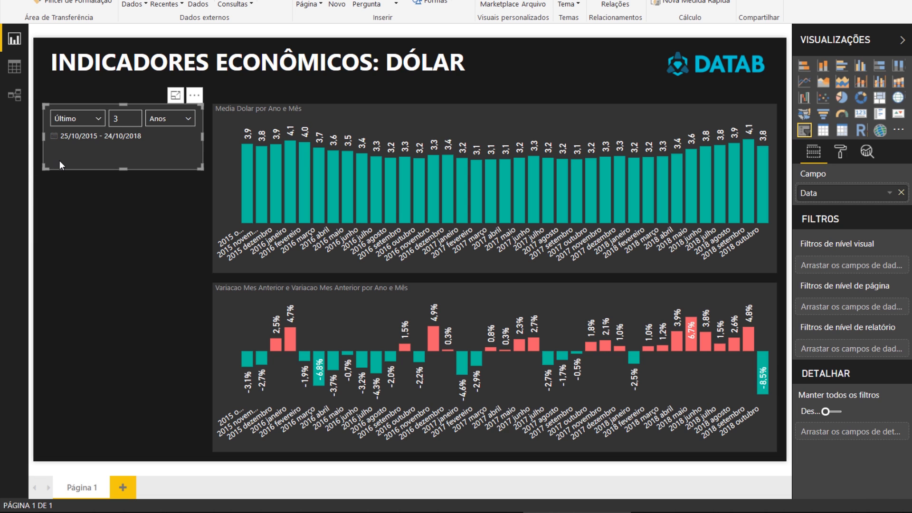
click(73, 203)
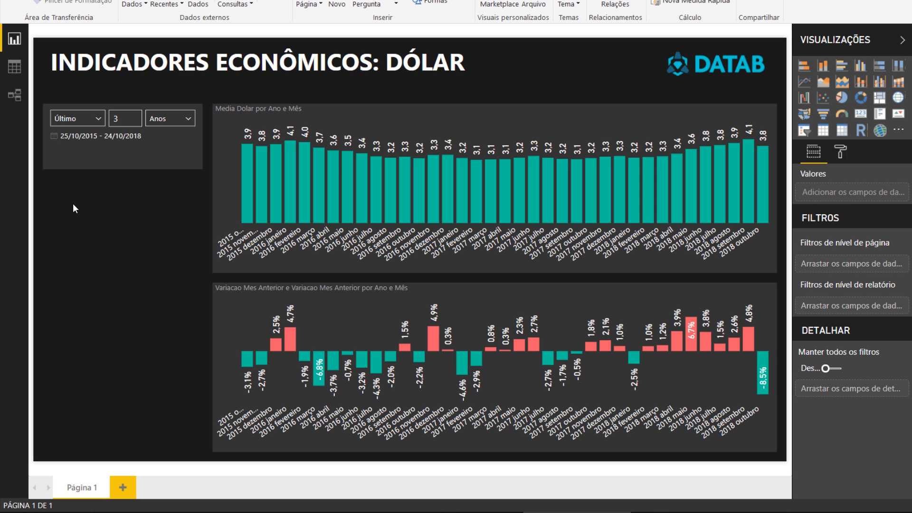
click(129, 164)
drag(119, 168, 119, 150)
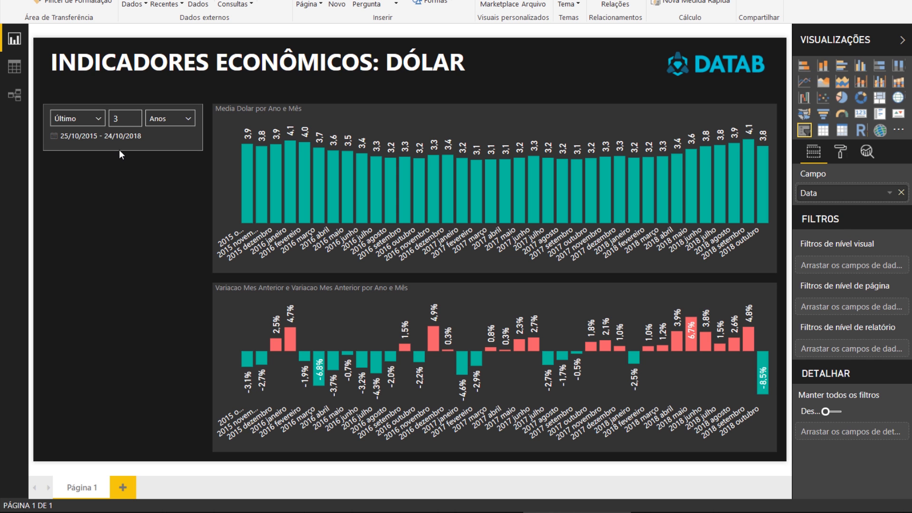
click(107, 215)
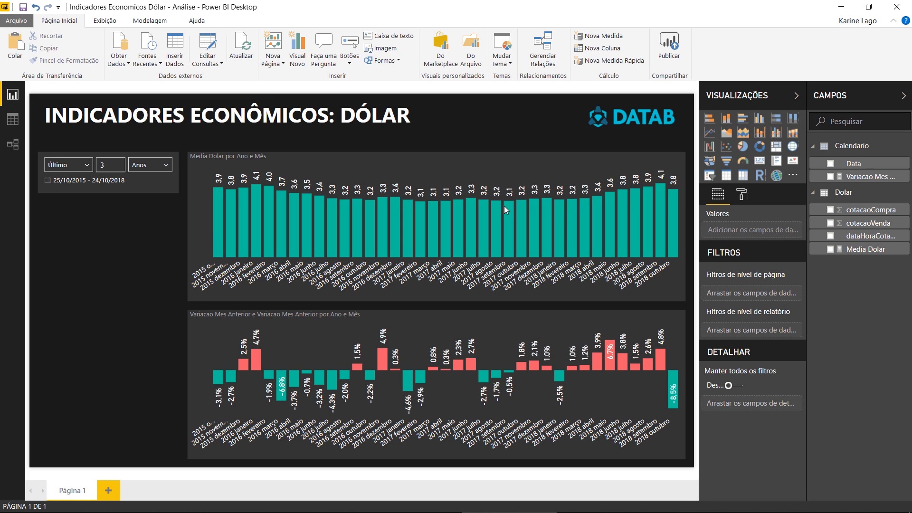
- Start a new measure named Ultima Cotacao
click(154, 22)
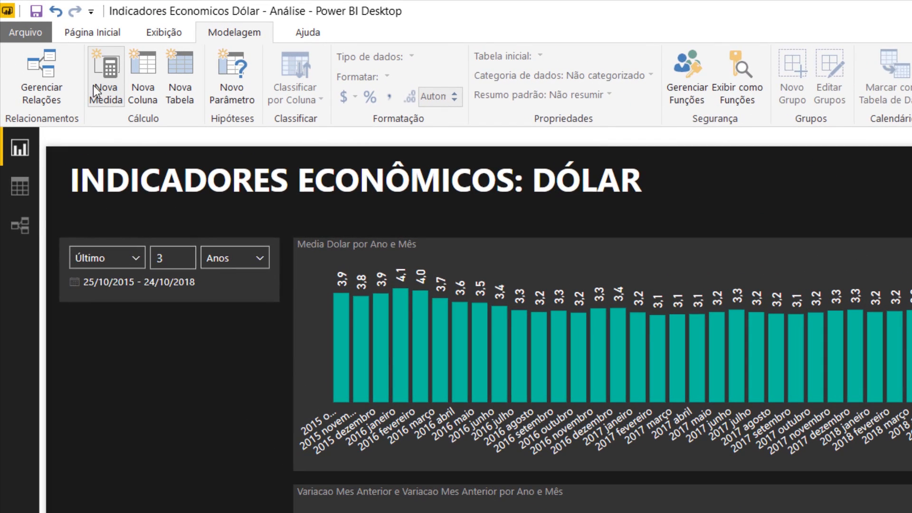
click(92, 86)
text(Ult)
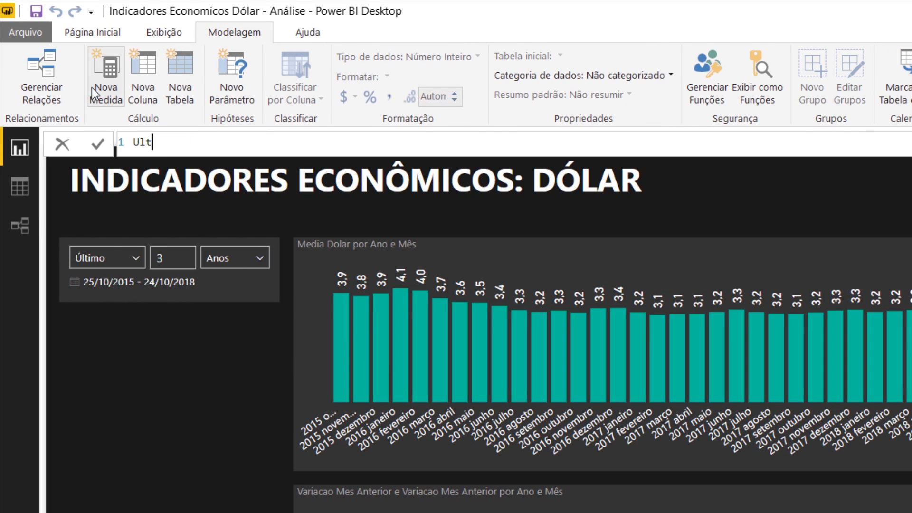
text(ima Cotação)
key(BackSpace)
key(BackSpace)
key(BackSpace)
text(ao)
key(BackSpace)
key(BackSpace)
key(BackSpace)
text(cao = M)
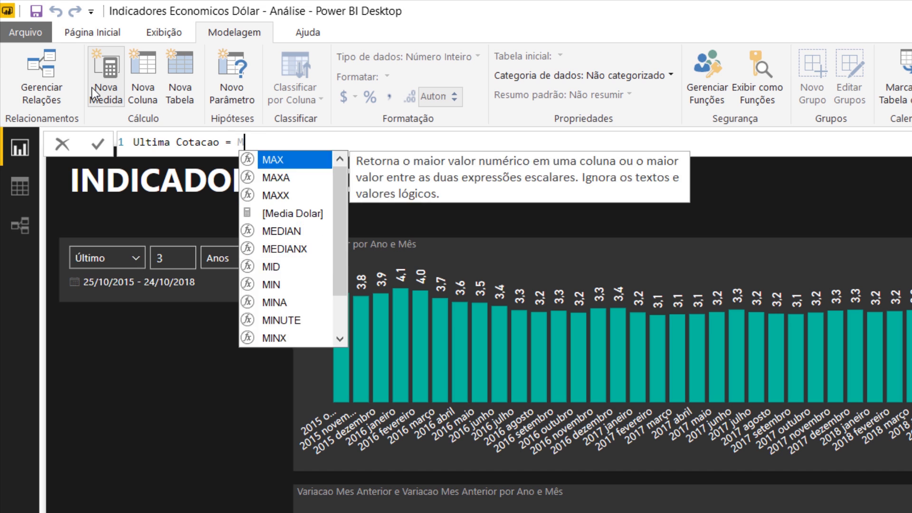
text(AX(data)
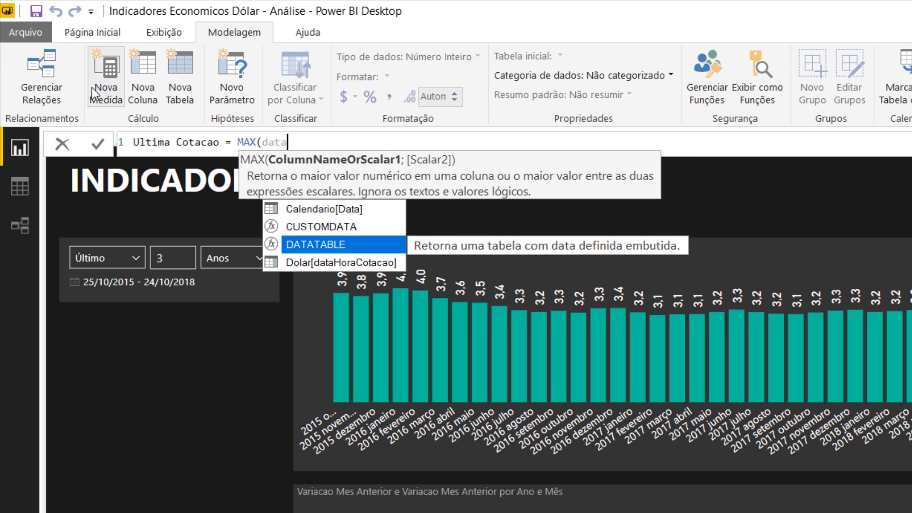
- Define the Ultima Cotacao measure as MAX(Dolar[dataHoraCotacao])
click(303, 263)
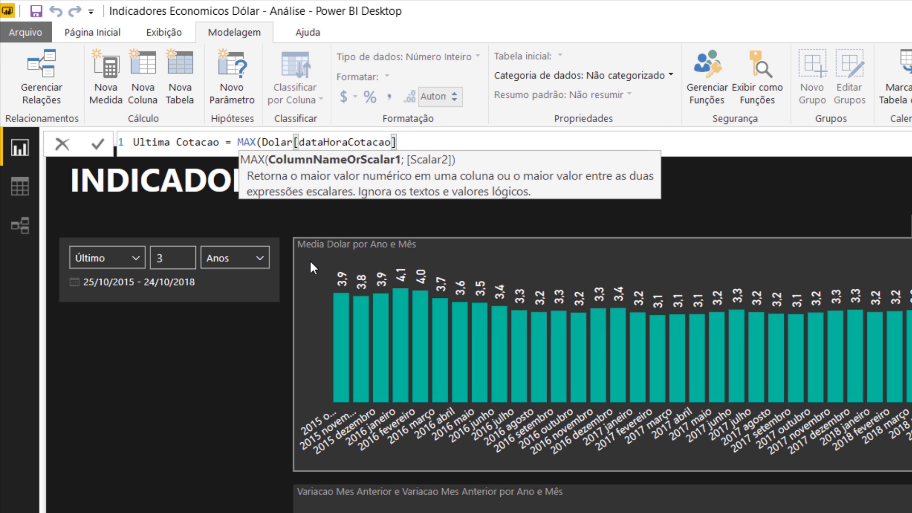
text())
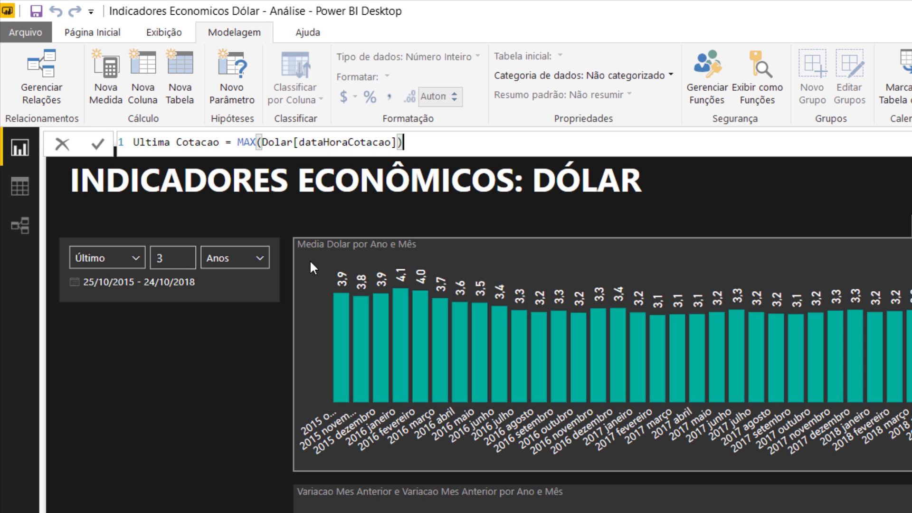
key(Return)
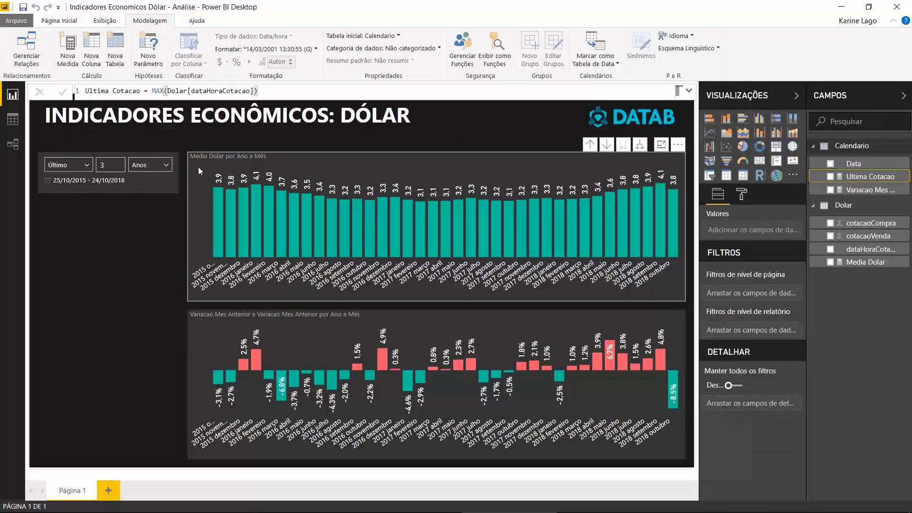
- Add the Ultima Cotacao measure to the page as a card visual
click(150, 229)
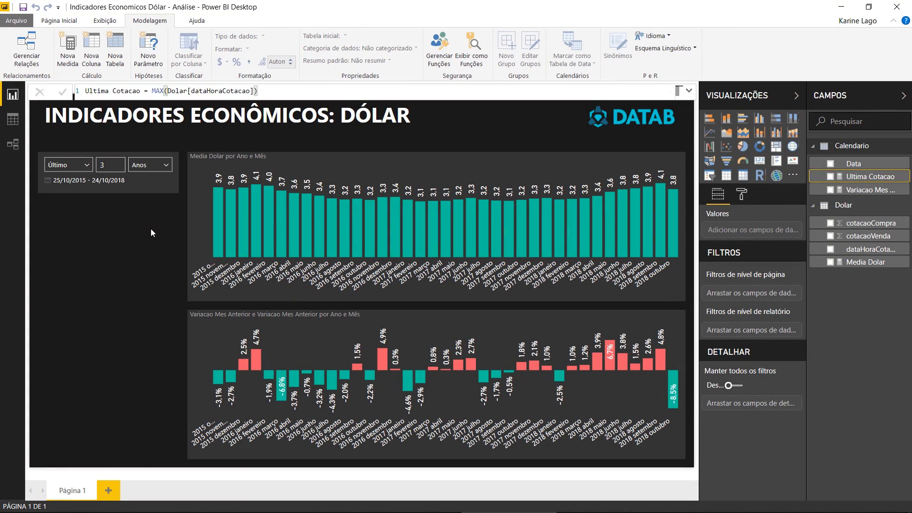
click(830, 177)
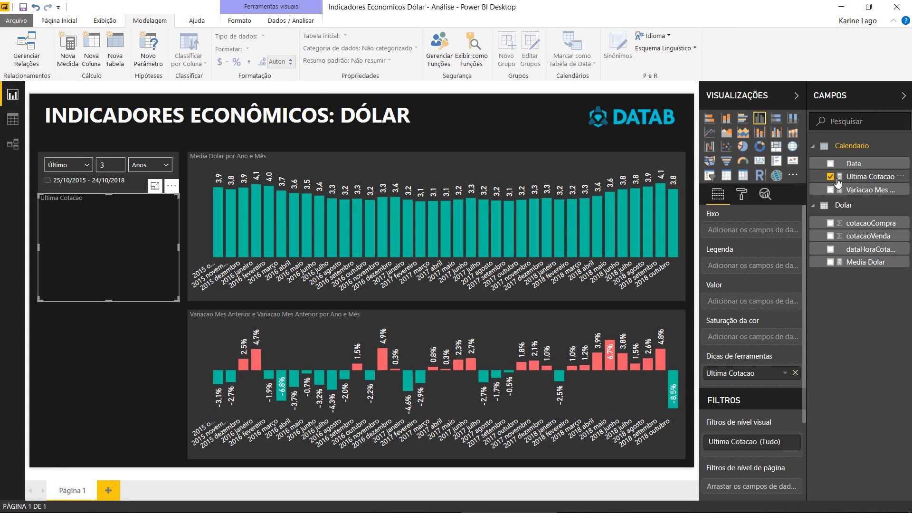
click(759, 122)
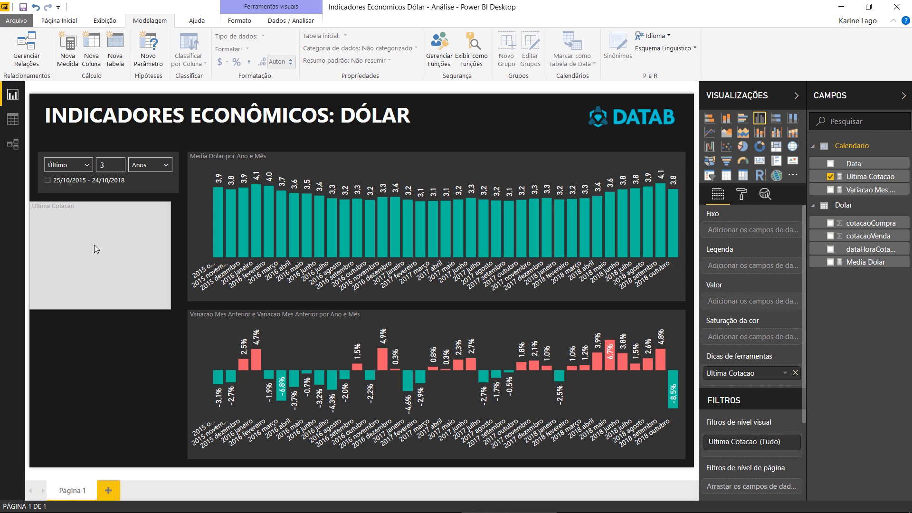
click(759, 163)
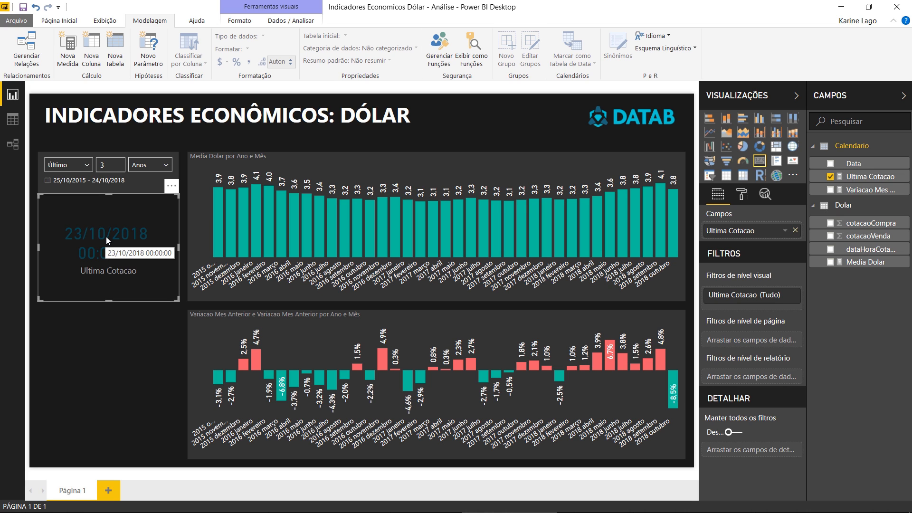
- Set the color of the Ultima Cotacao card's data label to white
click(748, 201)
click(753, 237)
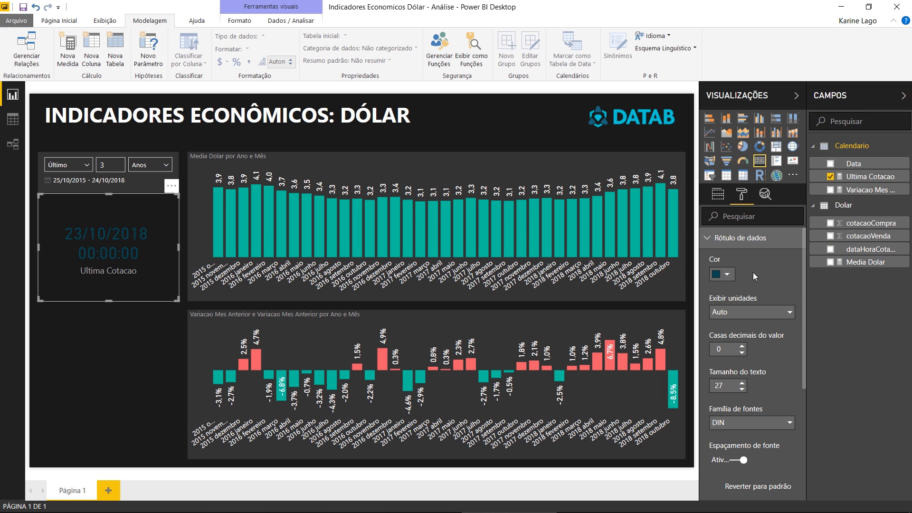
click(722, 274)
click(715, 303)
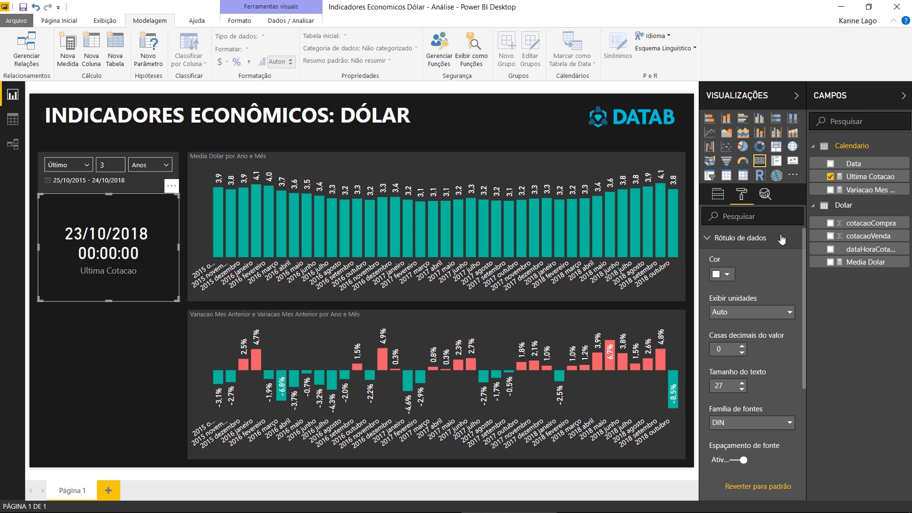
- Format the Ultima Cotacao measure as a date without time, using 14/03/2001 (dd/MM/yyyy)
click(848, 179)
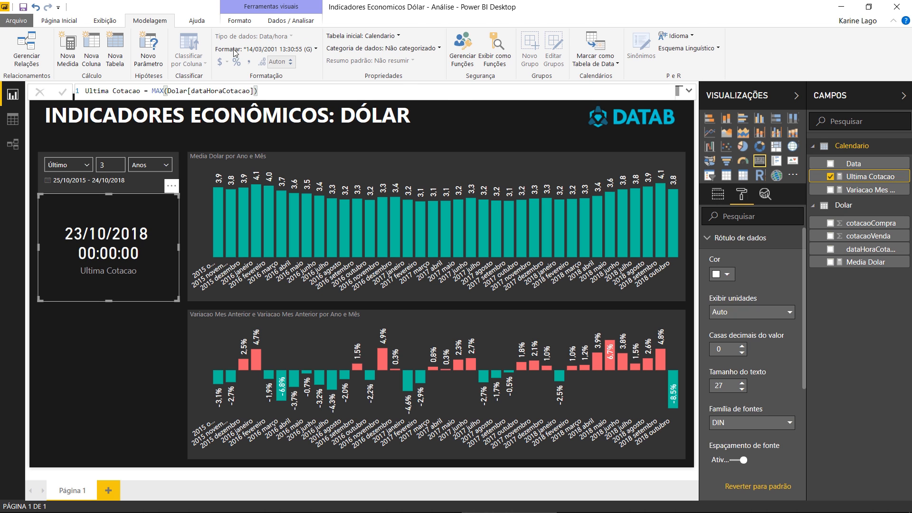
click(264, 49)
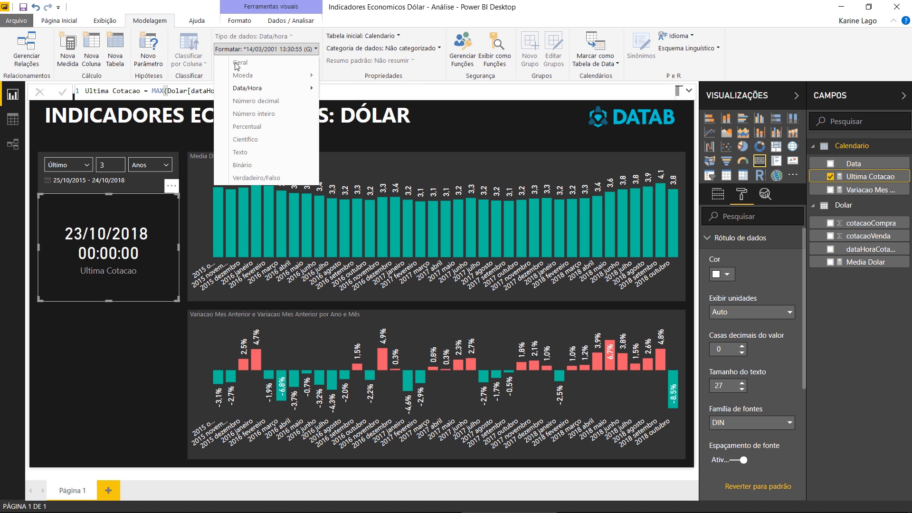
mouse_move(294, 88)
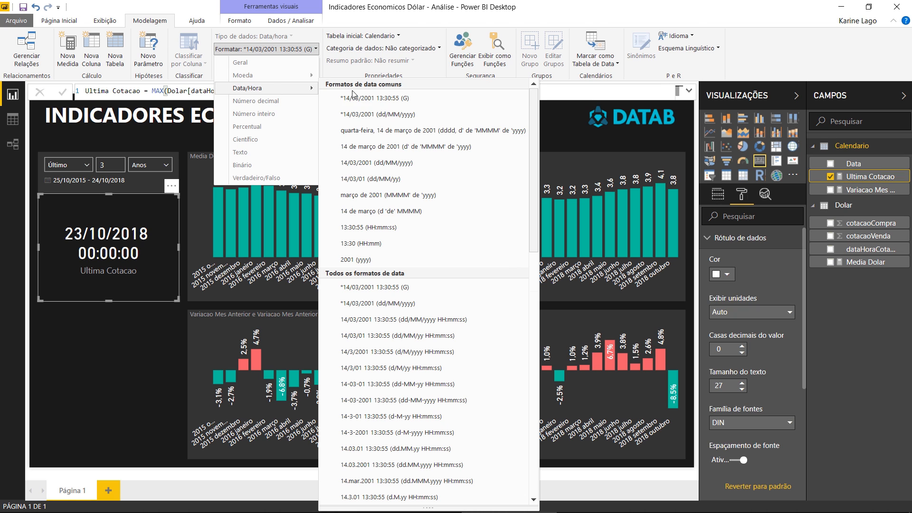
click(399, 163)
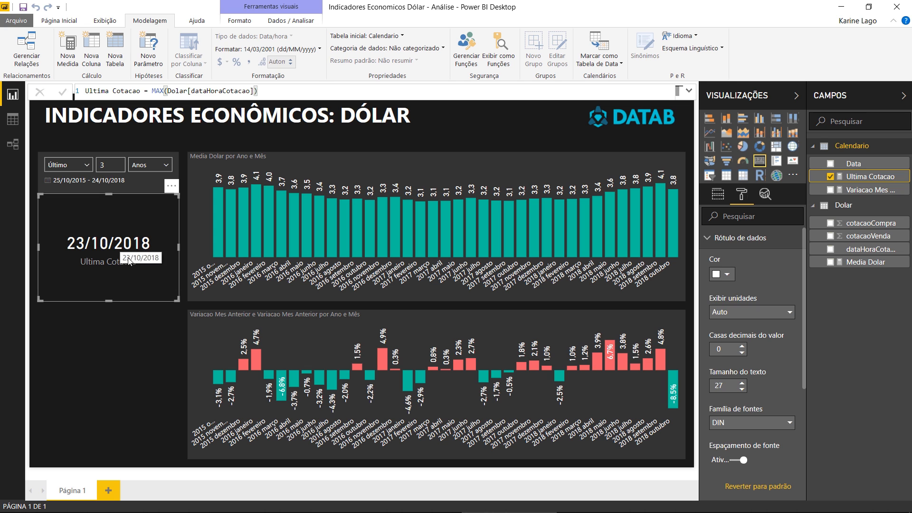
- Reduce the height of the Ultima Cotacao card and set its data label text size to 22
drag(113, 299, 119, 242)
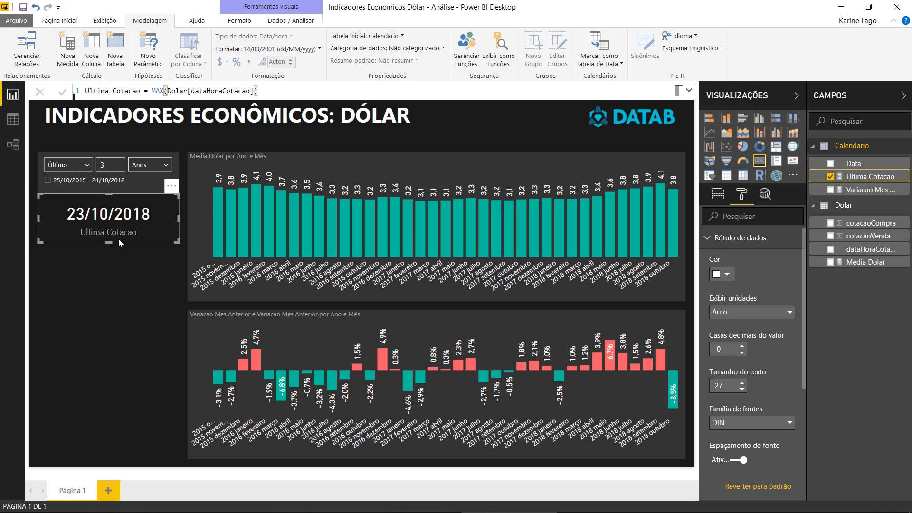
click(742, 389)
click(742, 389)
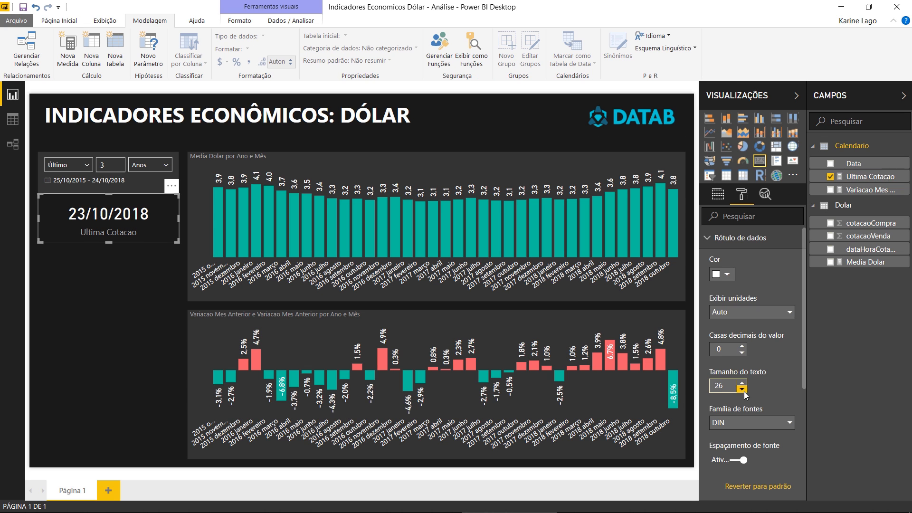
click(742, 389)
click(742, 389)
click(742, 389)
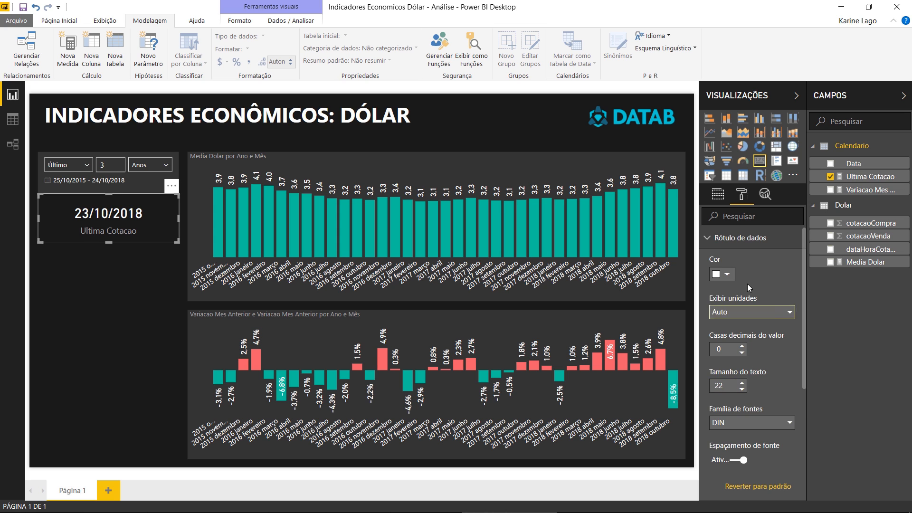
- Rename the card's Ultima Cotacao field to "Última Cotação" for this visual
click(733, 237)
click(721, 197)
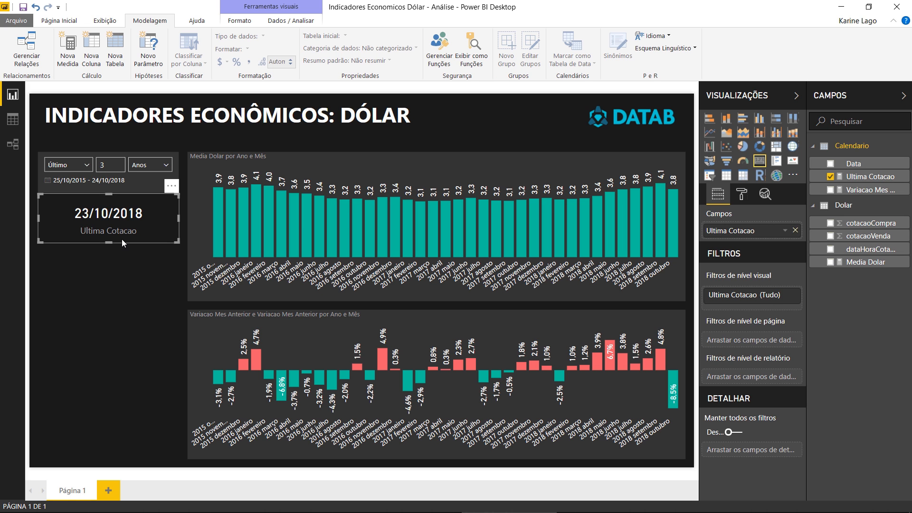
double_click(712, 232)
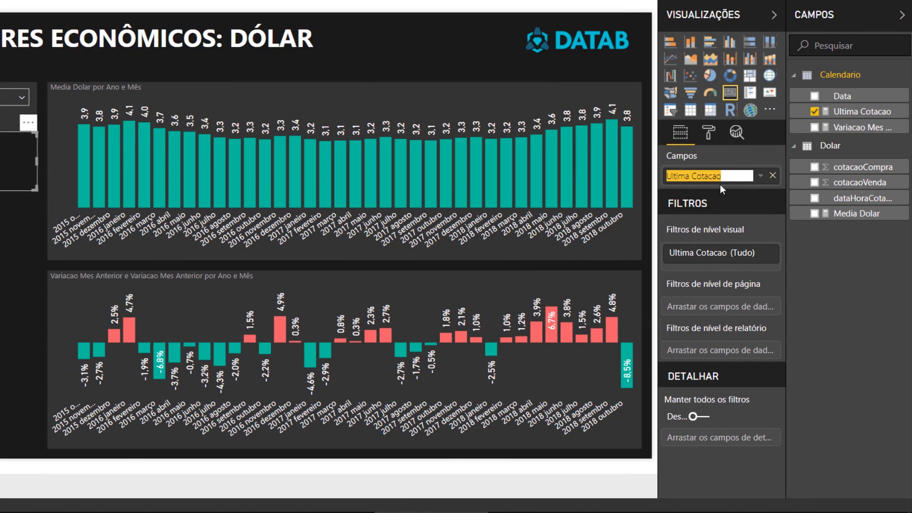
click(673, 177)
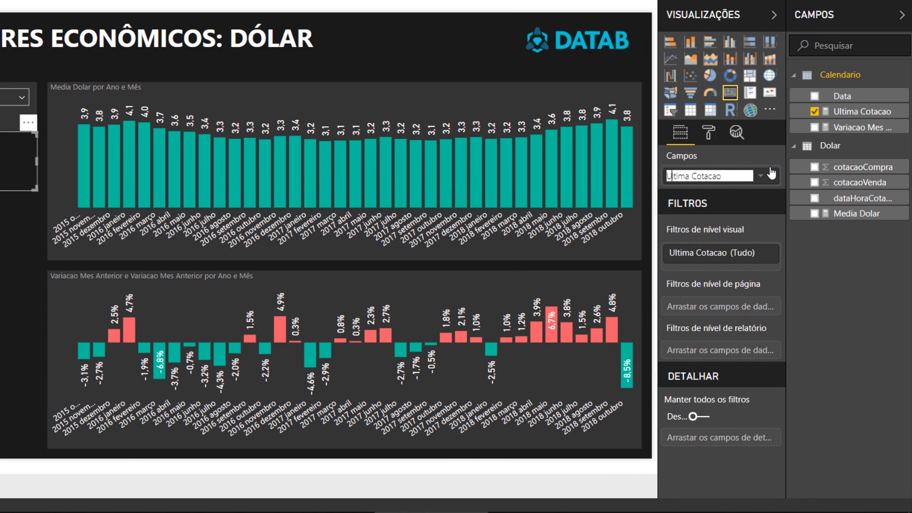
key(BackSpace)
text(Ú)
key(End)
key(BackSpace)
key(BackSpace)
key(BackSpace)
text(ção)
key(Return)
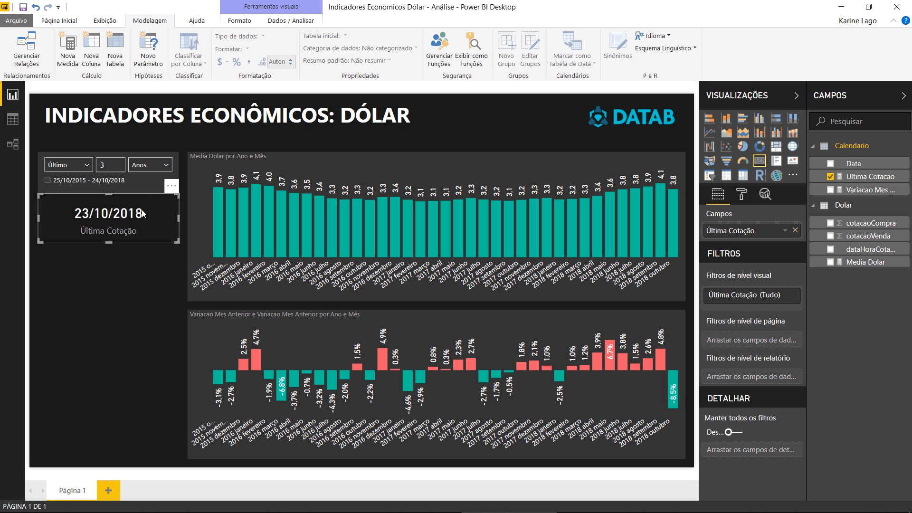
- Copy the date slicer's formatting onto the Última Cotação card and move the card down slightly to leave a gap below the slicer
click(141, 184)
click(58, 20)
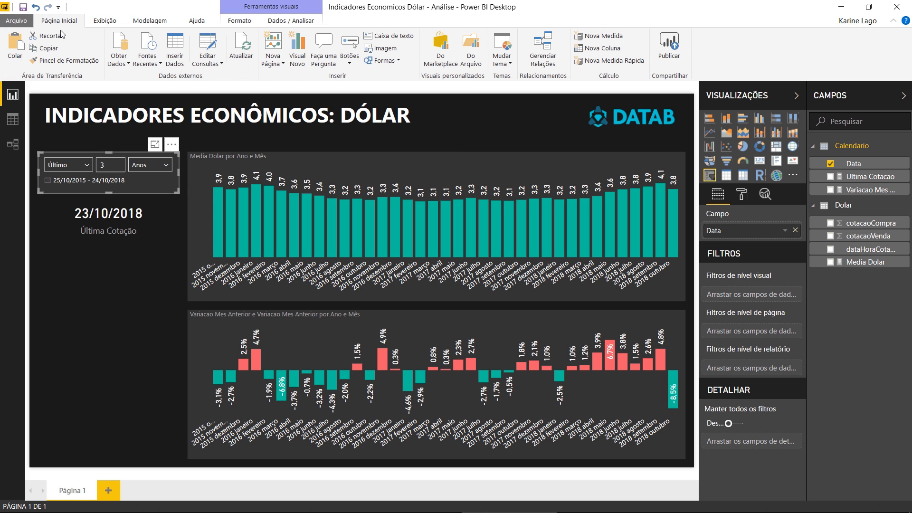
click(64, 61)
click(145, 198)
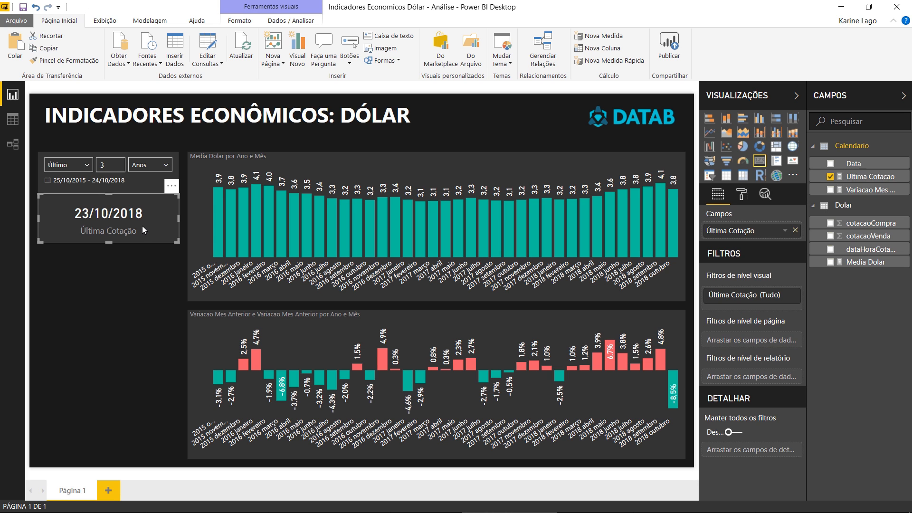
drag(144, 227, 141, 235)
click(111, 199)
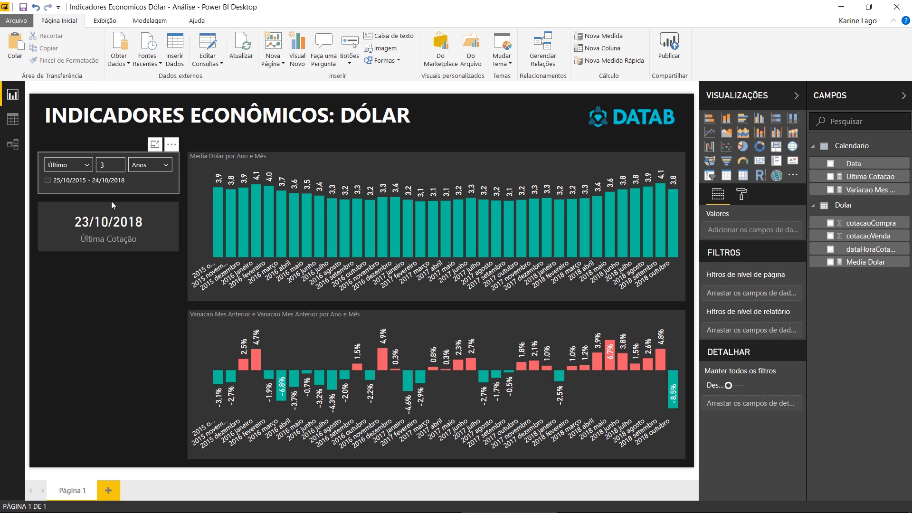
- Duplicate the Última Cotação card and place the copy directly below the original
click(138, 227)
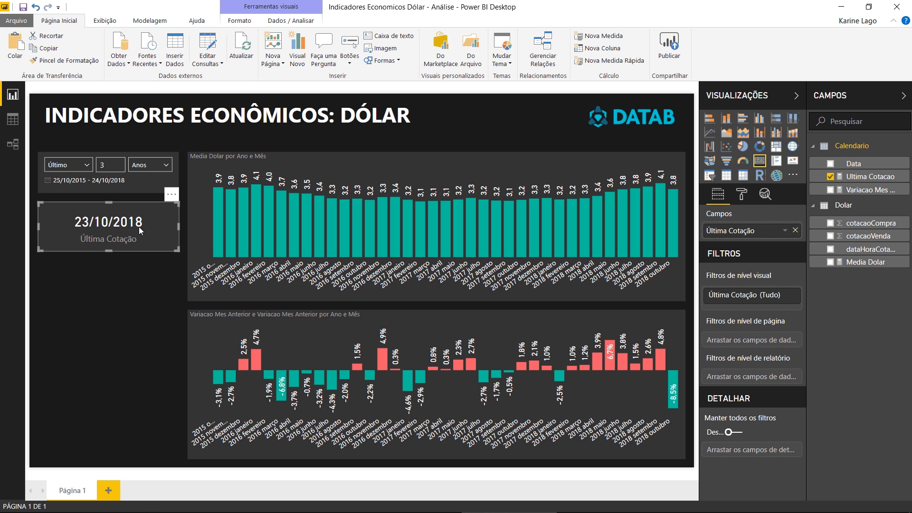
key(ctrl+c)
key(ctrl+v)
drag(140, 227, 132, 279)
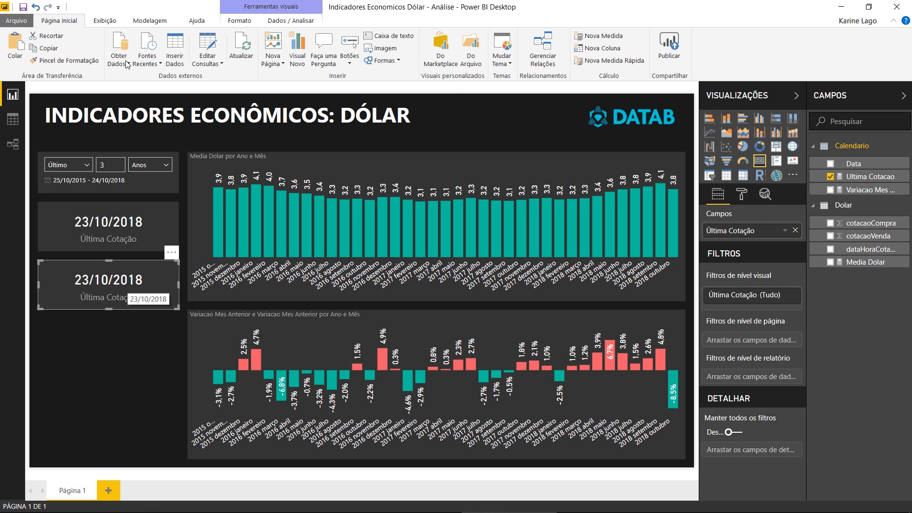
- Create a new measure Valor Ultima Cotacao = CALCULATE([Media Dolar];max(Dolar[dataHoraCotacao]))
click(149, 20)
click(70, 56)
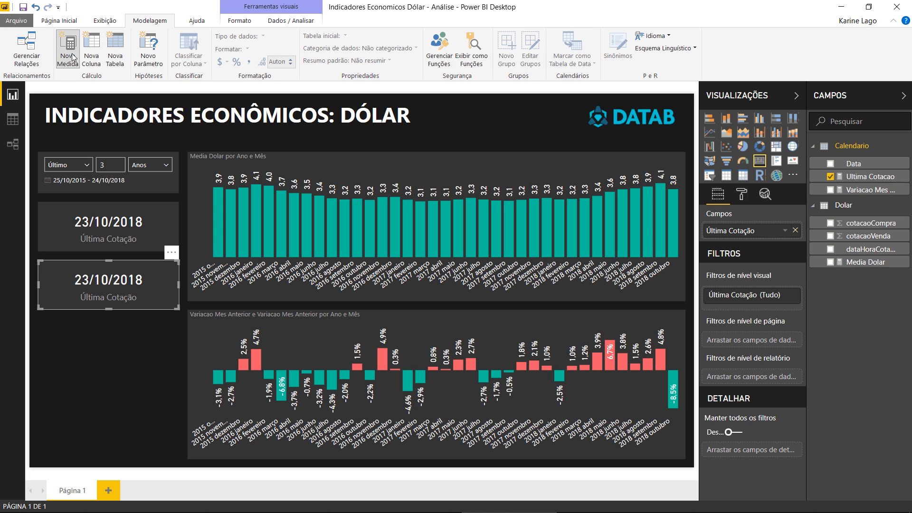
text(Valor)
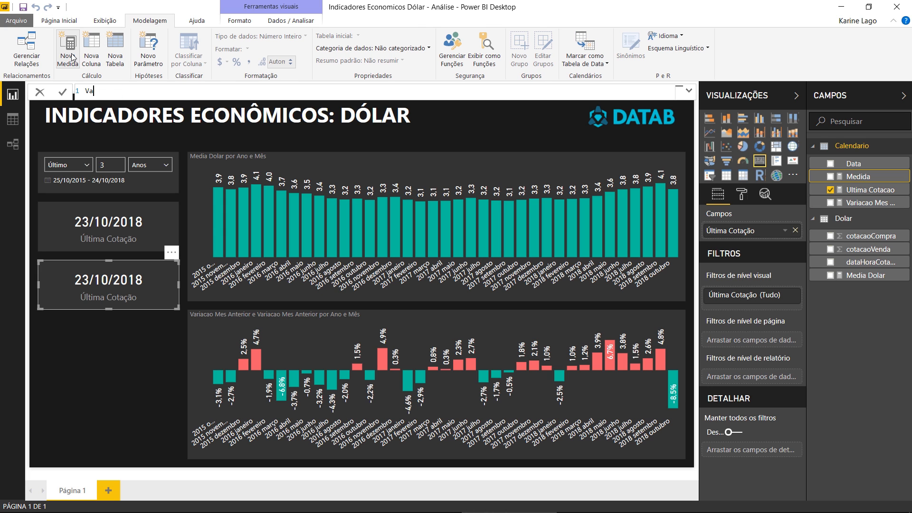
text( Ultima Cotacao = CAL)
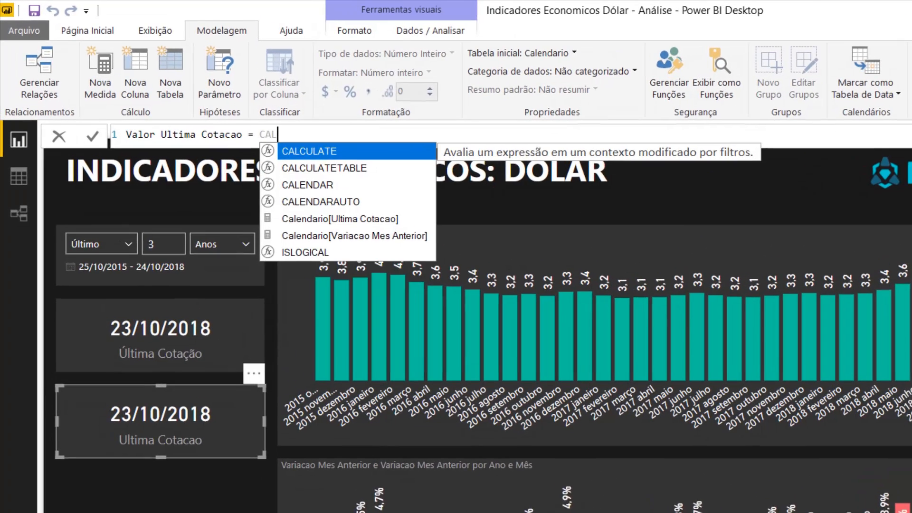
key(Tab)
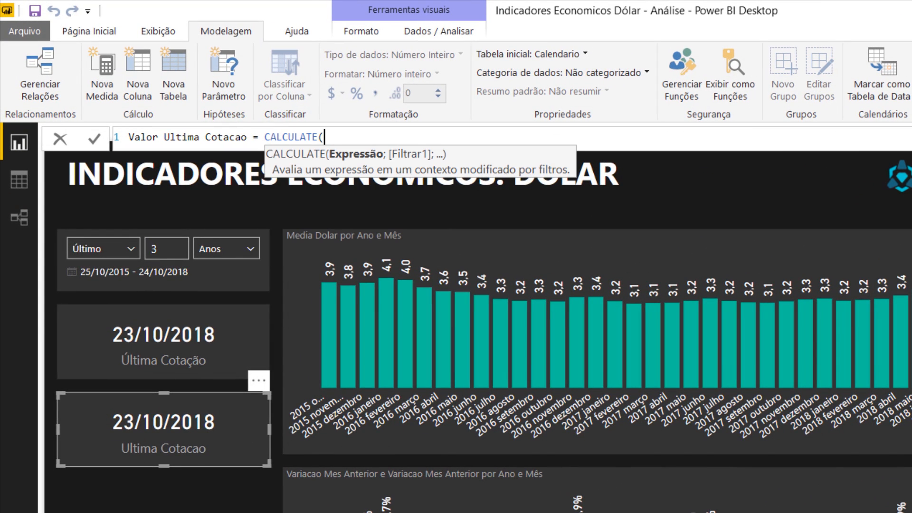
text(med)
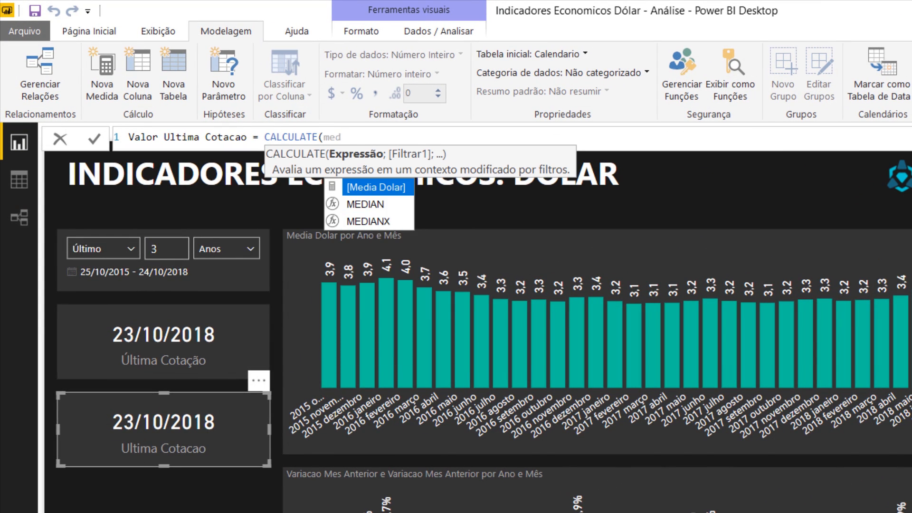
key(Tab)
text(;)
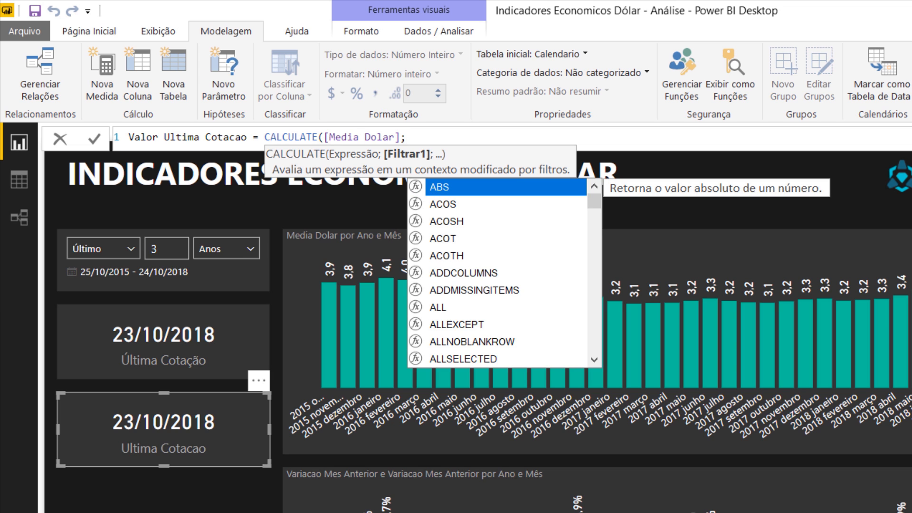
text(max)
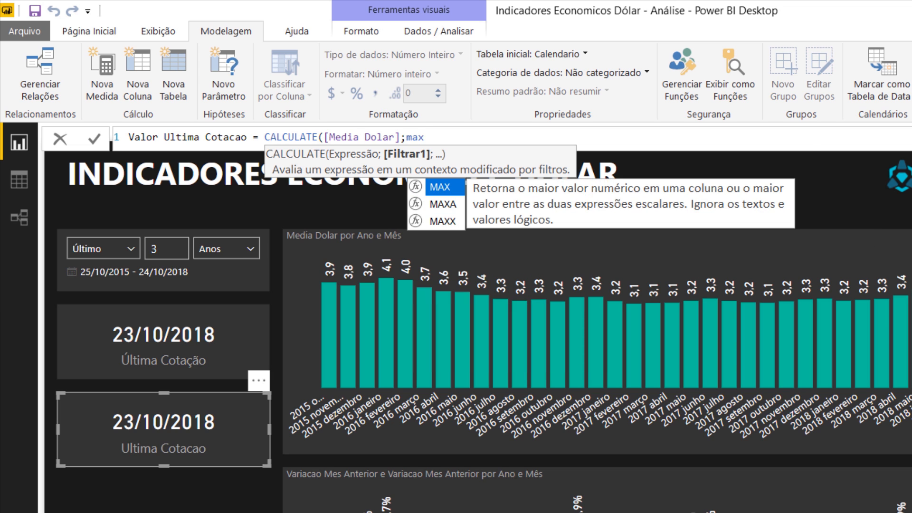
text((data)
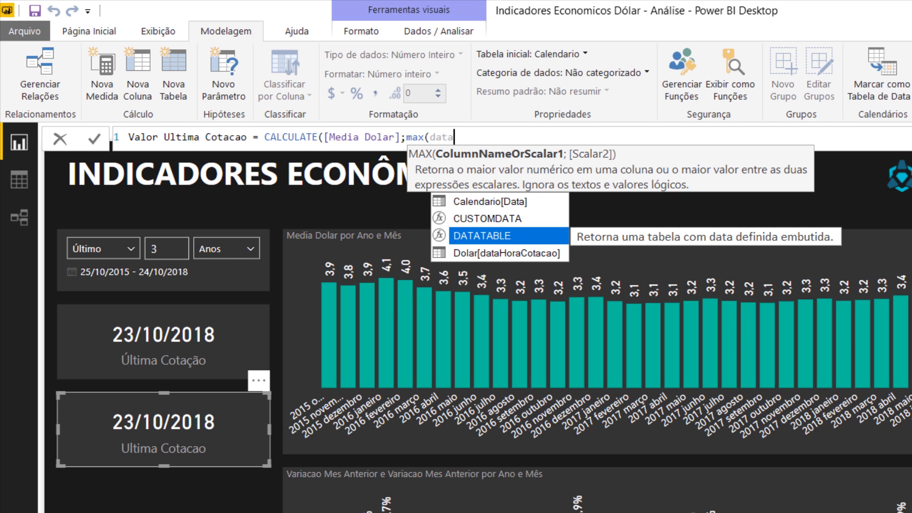
key(Down)
key(Tab)
text()))
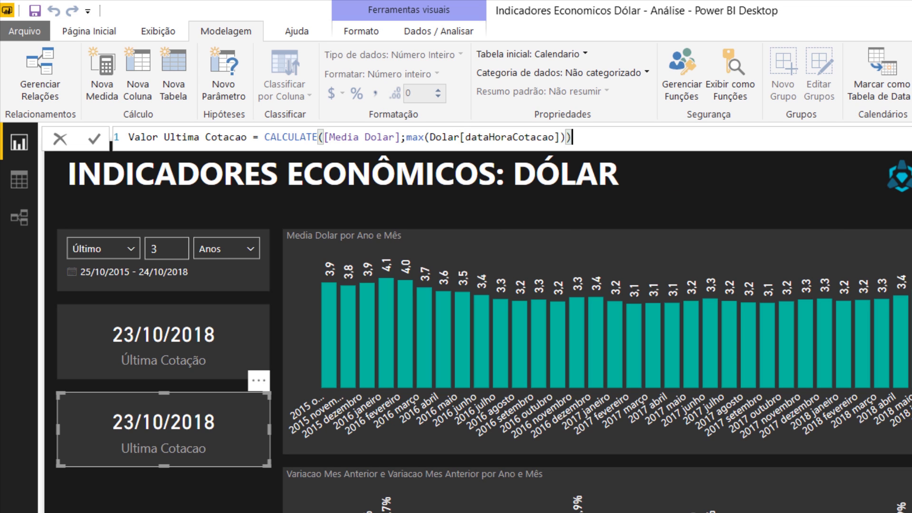
key(Return)
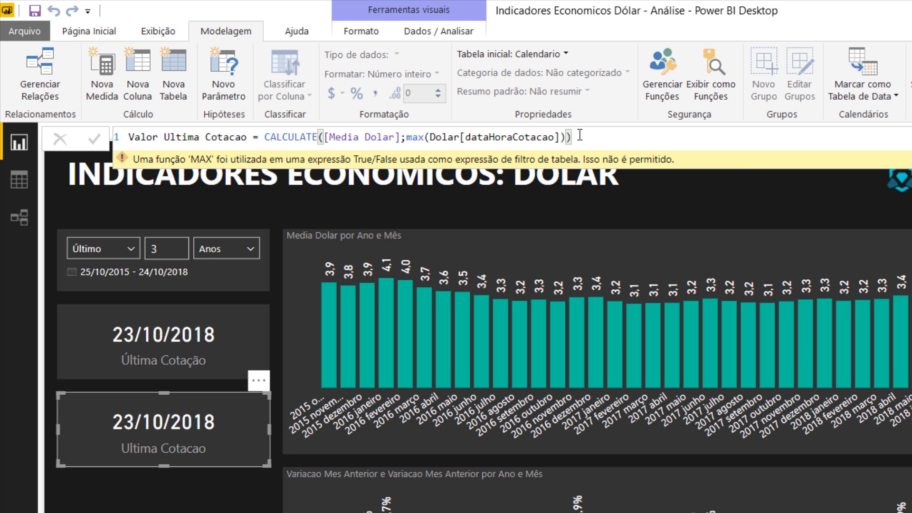
- Wrap the max expression in the Valor Ultima Cotacao formula as FILTER(Dolar;max(Dolar[dataHoraCotacao]))
click(407, 137)
text(FILTER()
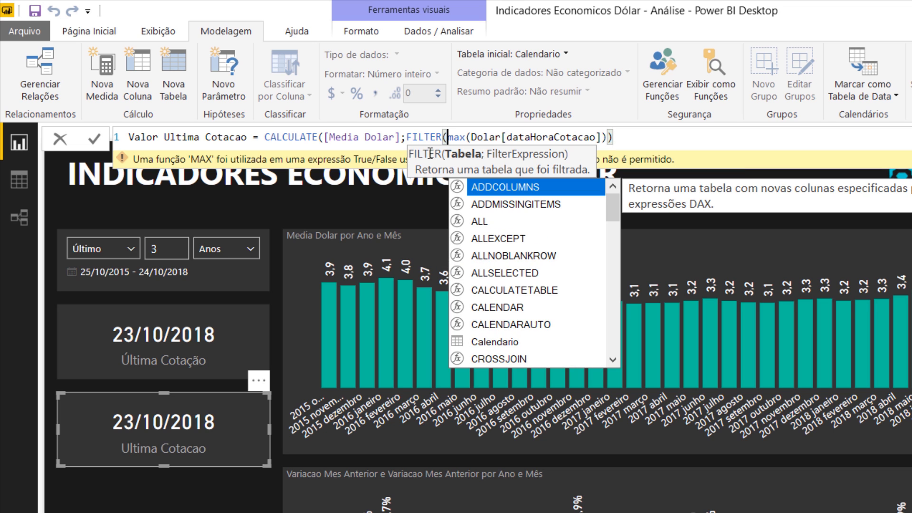
text(do)
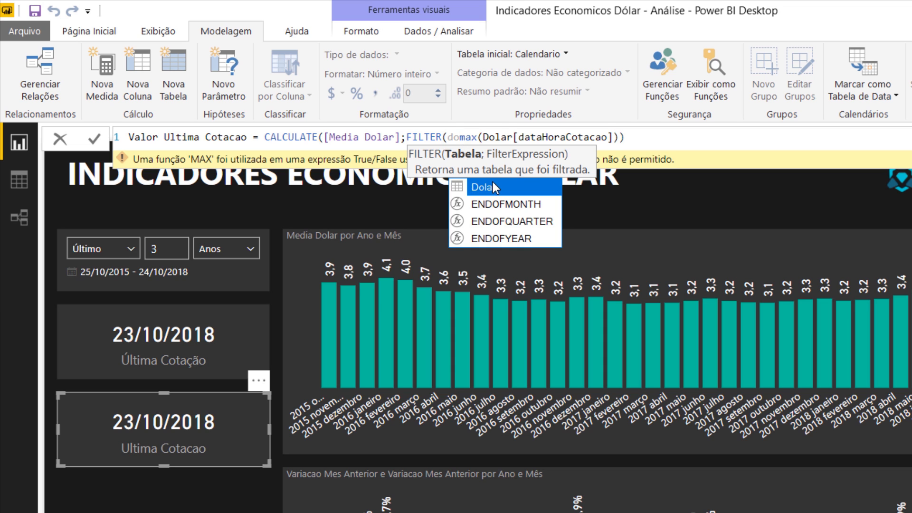
click(466, 187)
text(;)
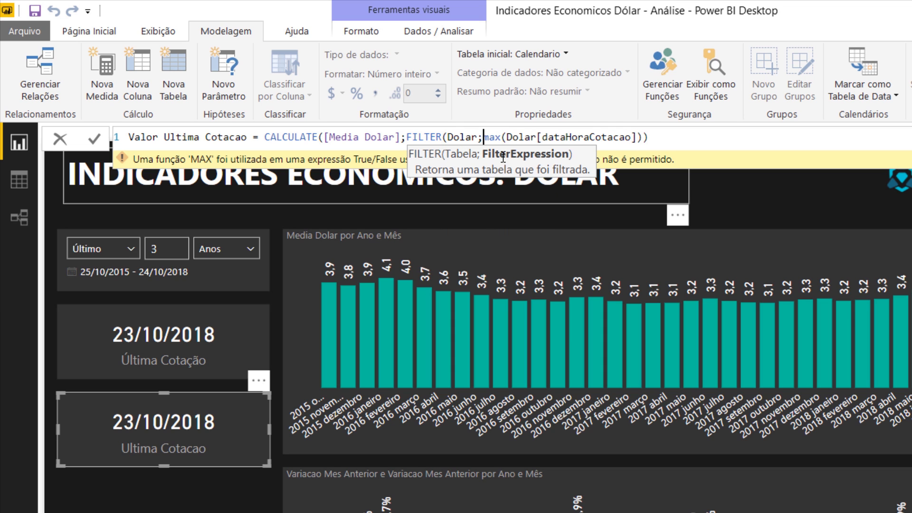
click(667, 140)
text())
key(Return)
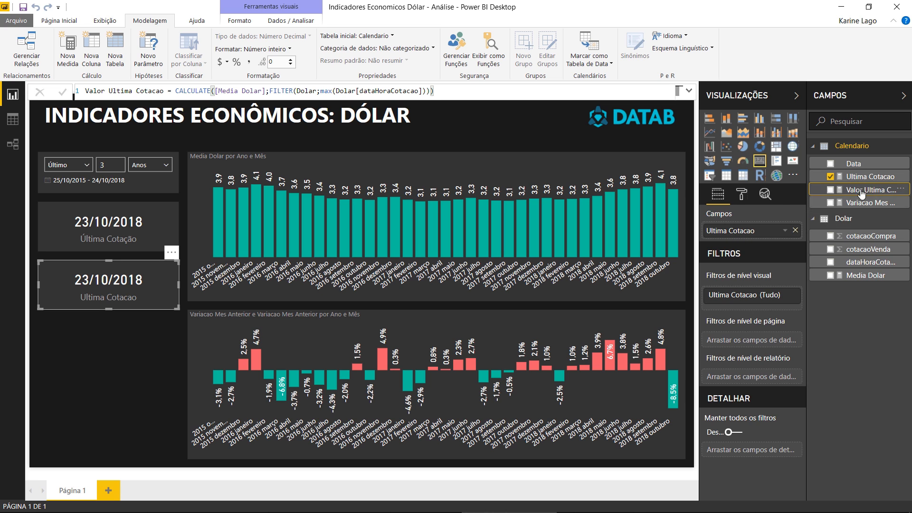
- Replace the duplicated card's field with Valor Ultima Cotacao and format the measure with 2 decimal places
drag(865, 190, 761, 233)
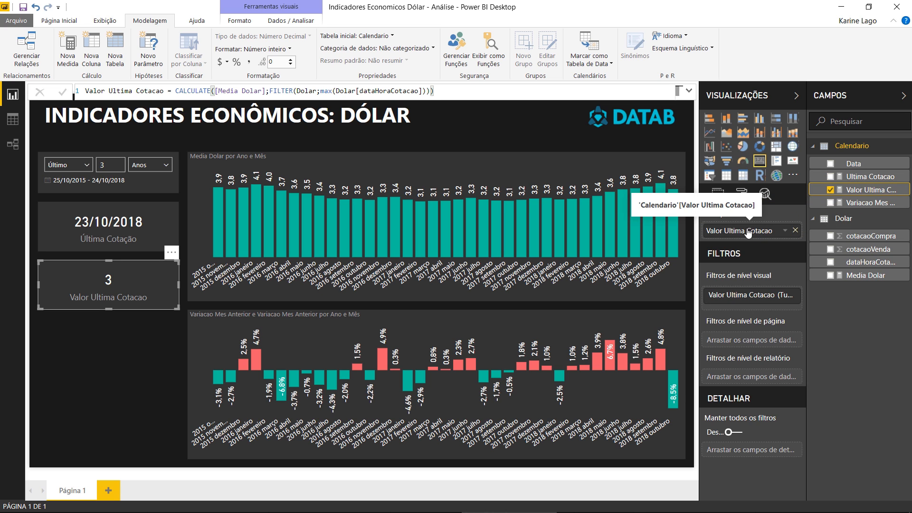
click(290, 60)
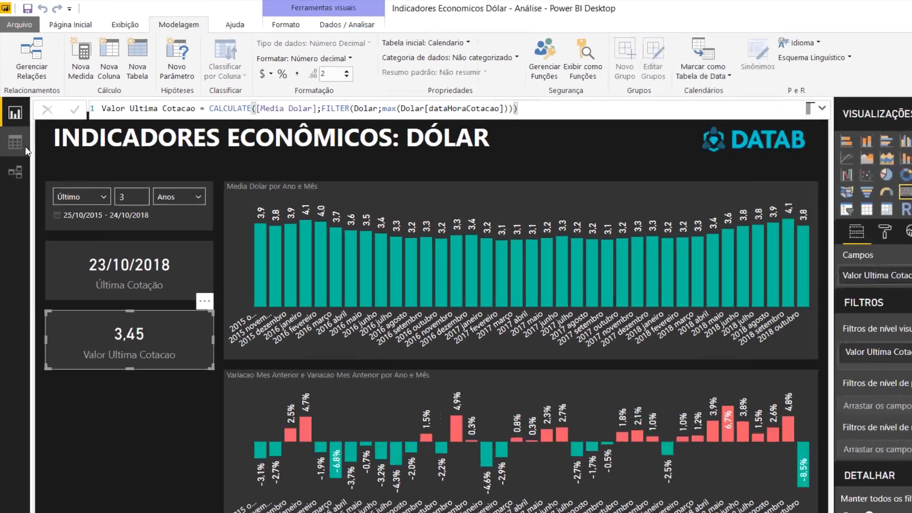
- Check the latest cotacaoVenda in the Dolar data and correct the measure's filter condition to Dolar[dataHoraCotacao]=max(Dolar[dataHoraCotacao])
click(25, 146)
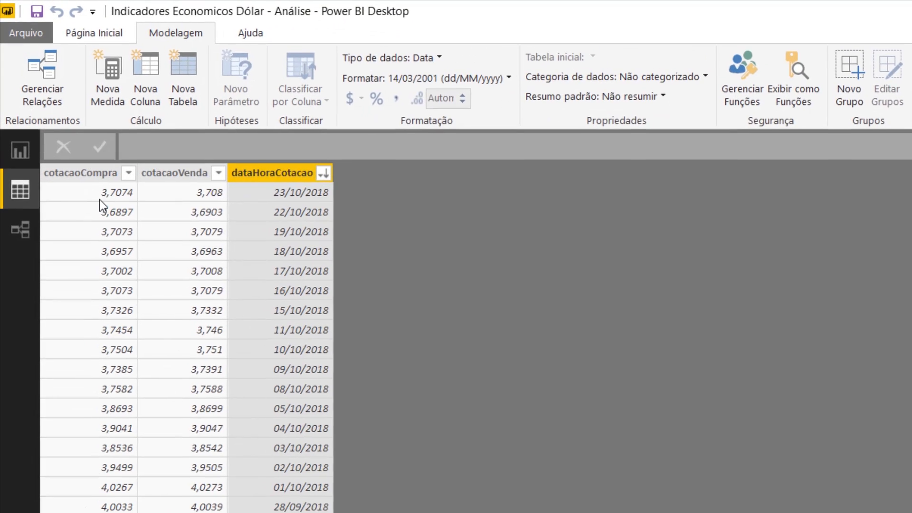
click(155, 149)
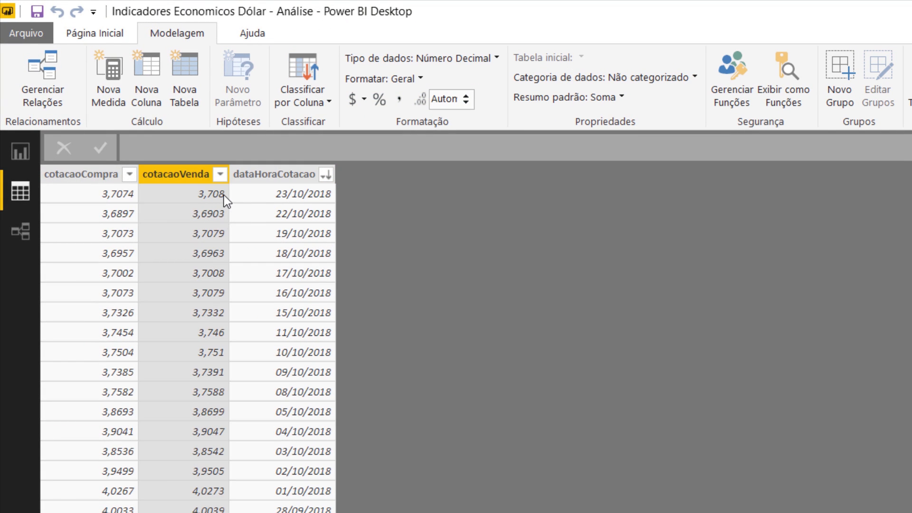
click(20, 151)
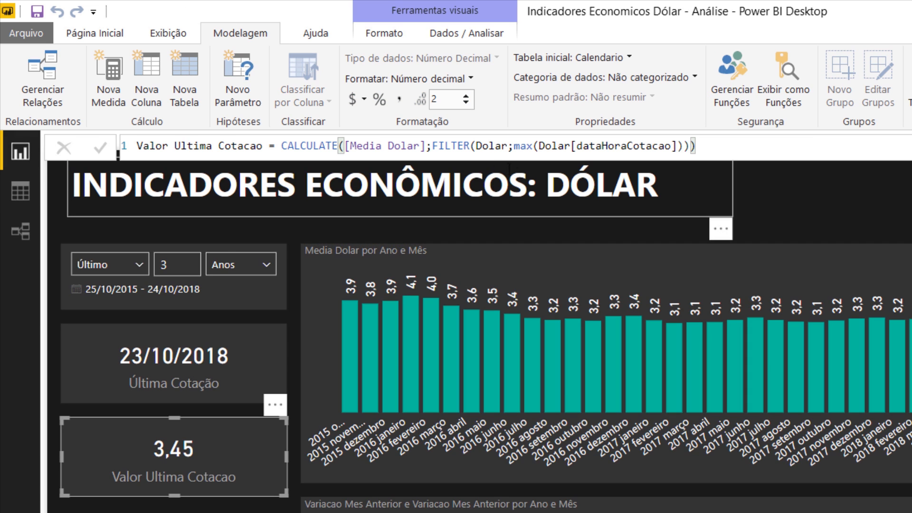
double_click(498, 148)
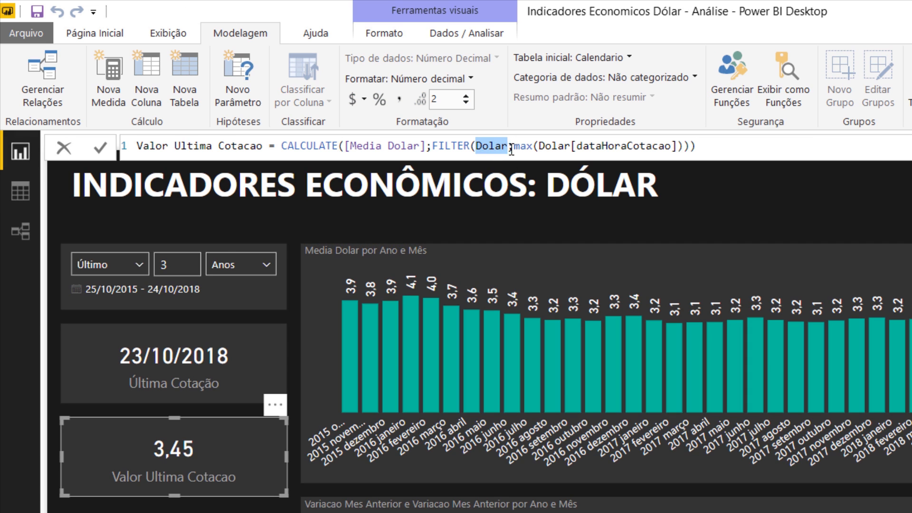
click(522, 148)
text(data)
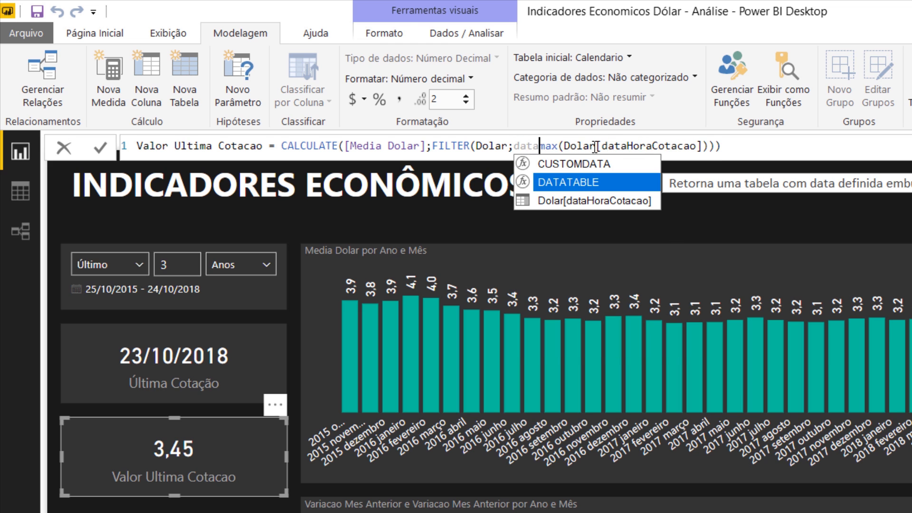
key(Tab)
text(=)
key(Return)
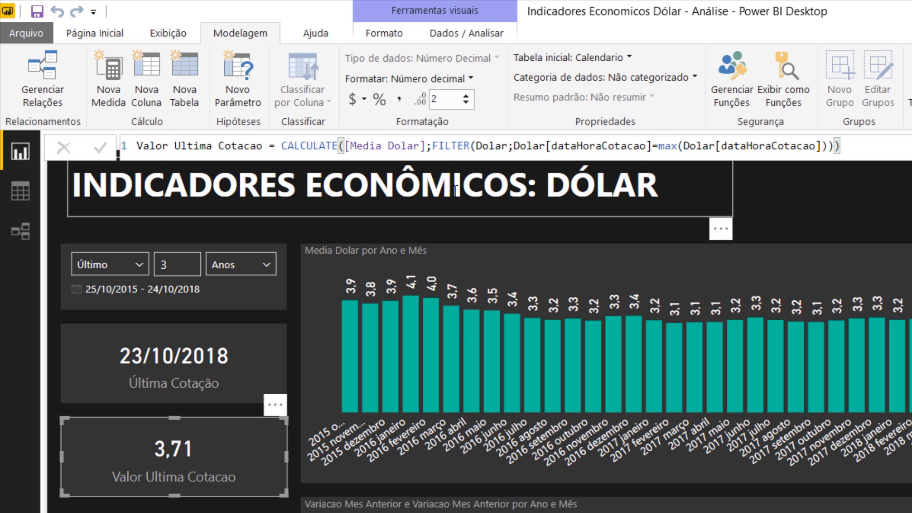
drag(433, 146, 707, 171)
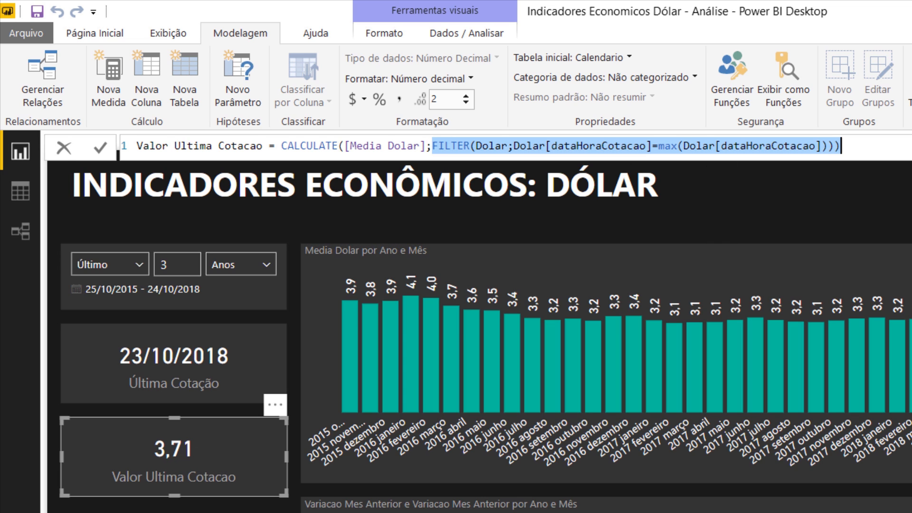
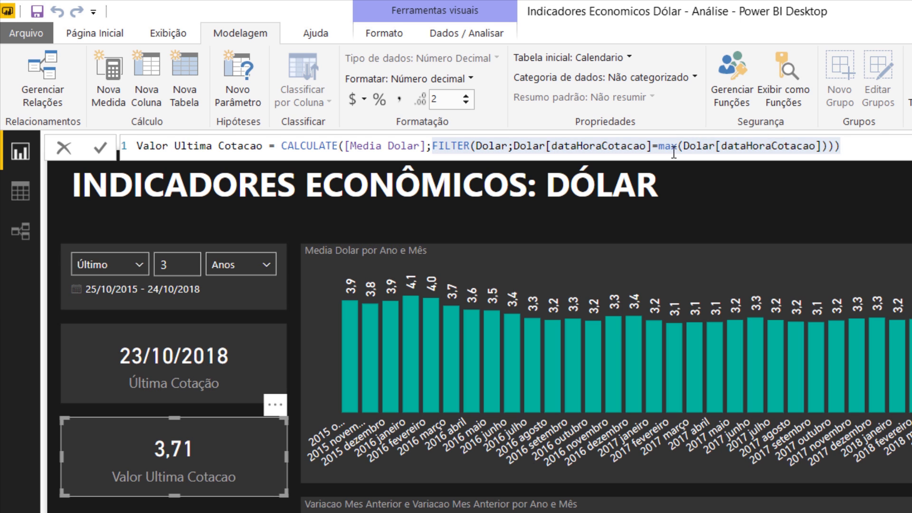
- Review the FILTER arguments of the Valor Ultima Cotacao measure and compare its result with the latest cotacaoVenda in the Dolar data
double_click(502, 145)
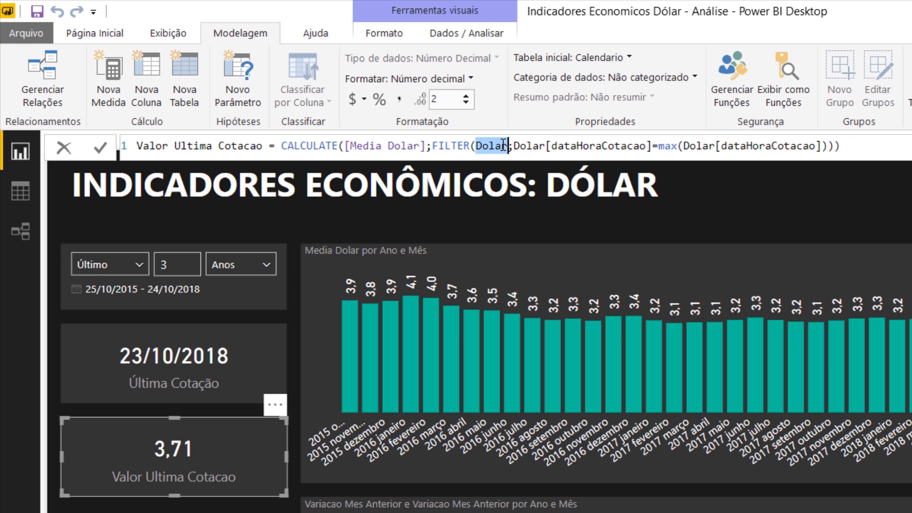
click(515, 145)
drag(526, 144, 654, 144)
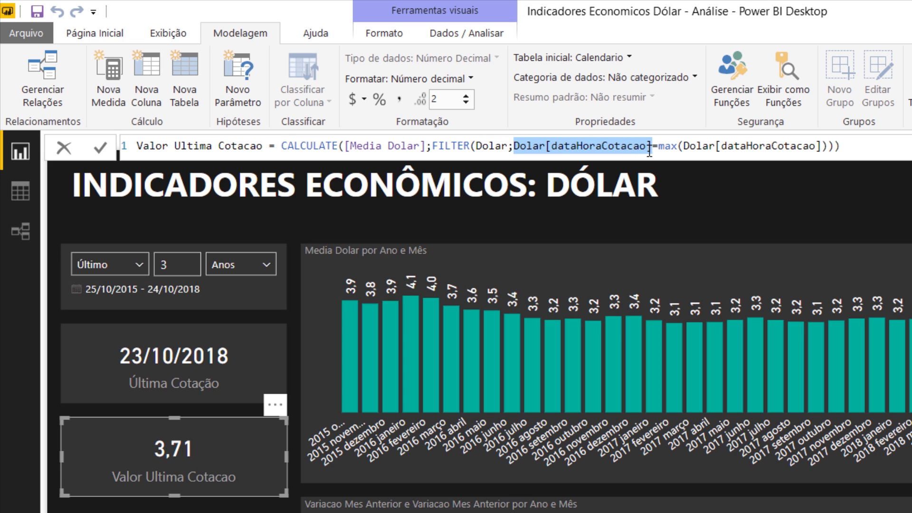
double_click(668, 146)
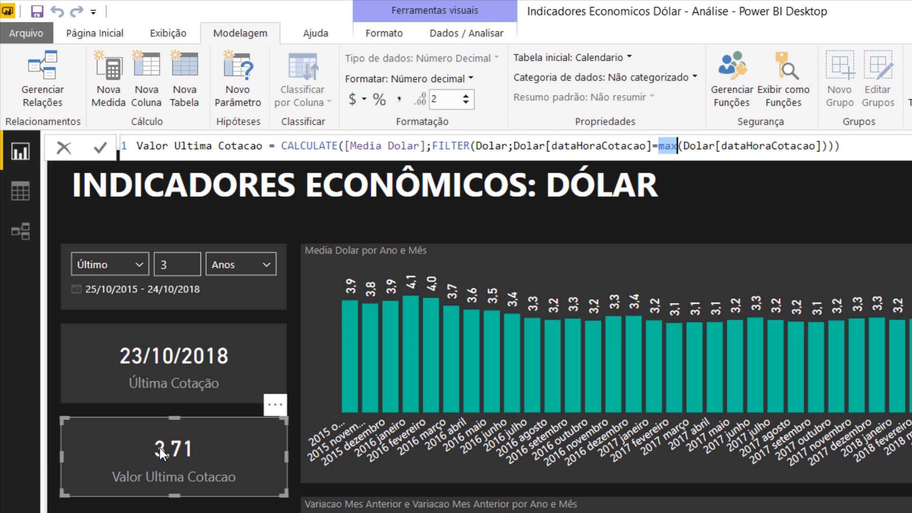
click(25, 193)
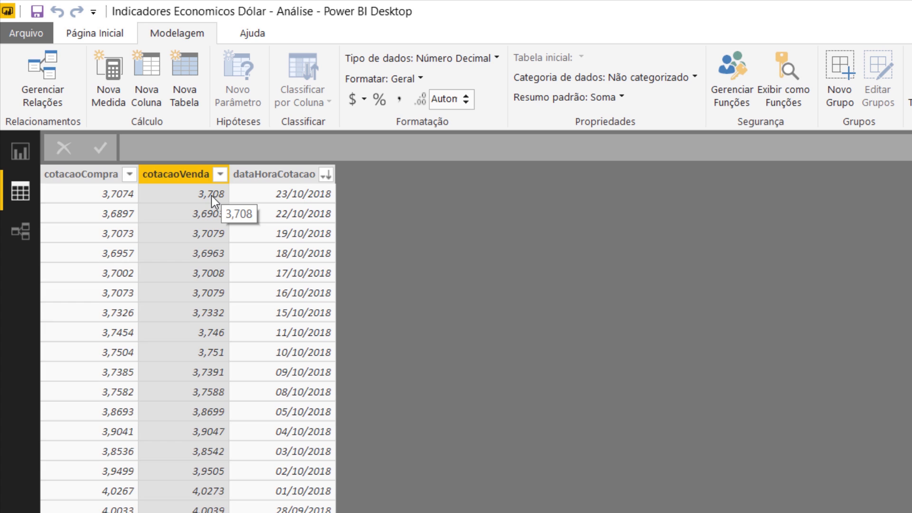
click(21, 154)
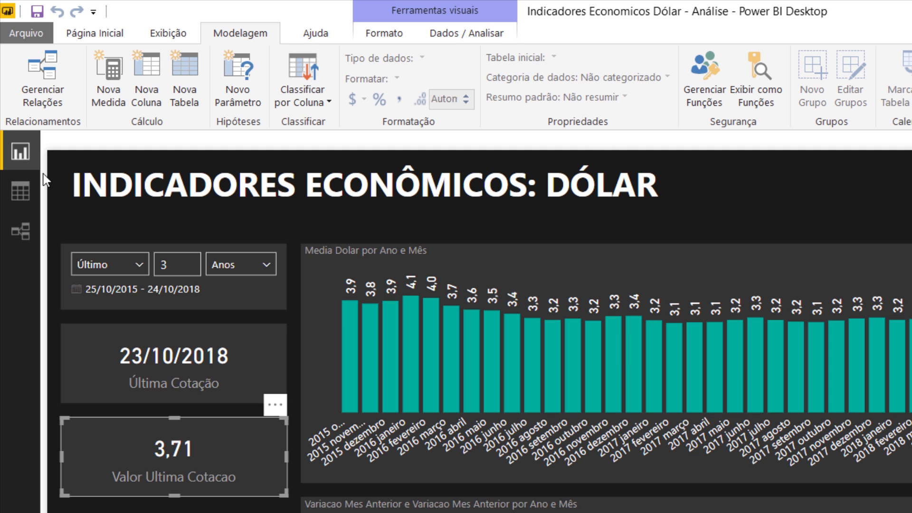
- Shorten the Valor Ultima Cotacao and Última Cotação cards and extend the date slicer downward, spacing all three evenly beside the average chart
click(204, 510)
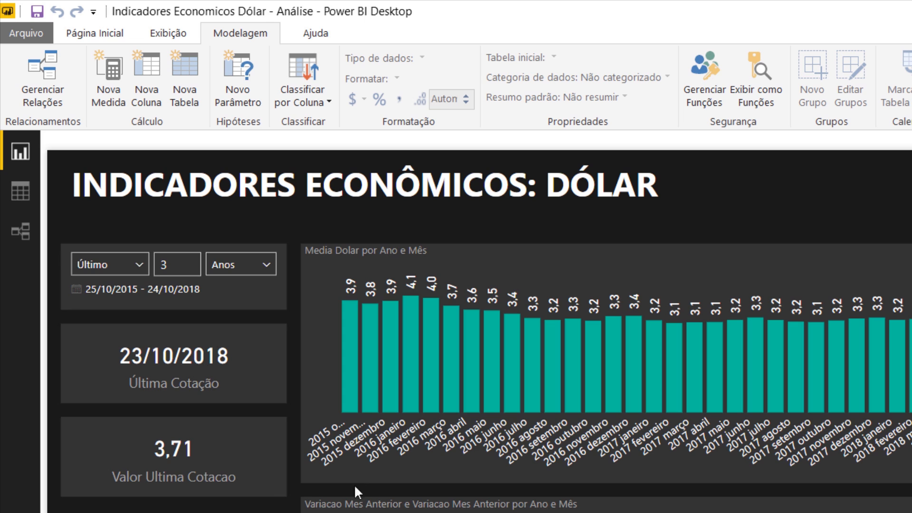
click(197, 494)
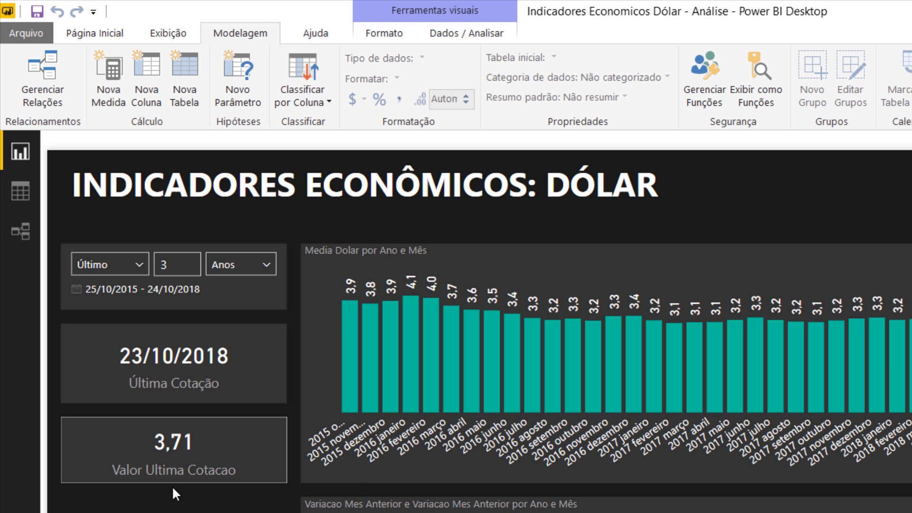
click(173, 489)
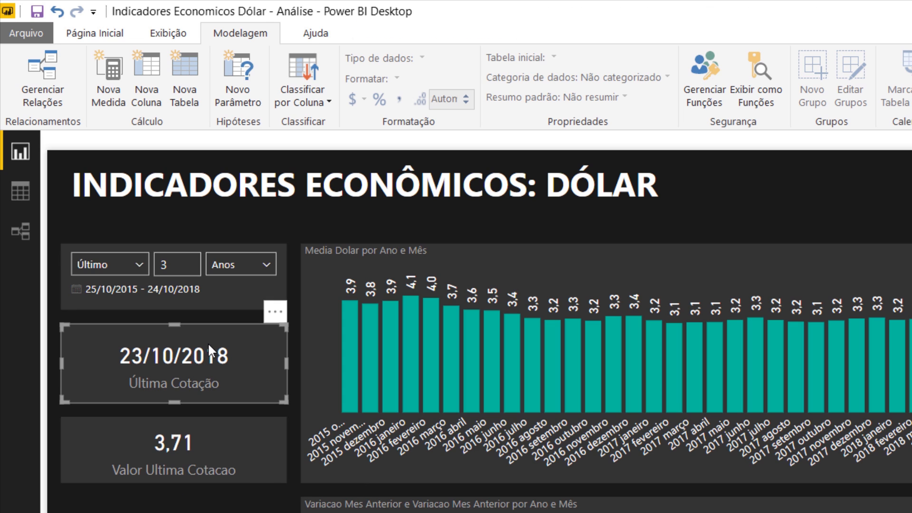
click(175, 335)
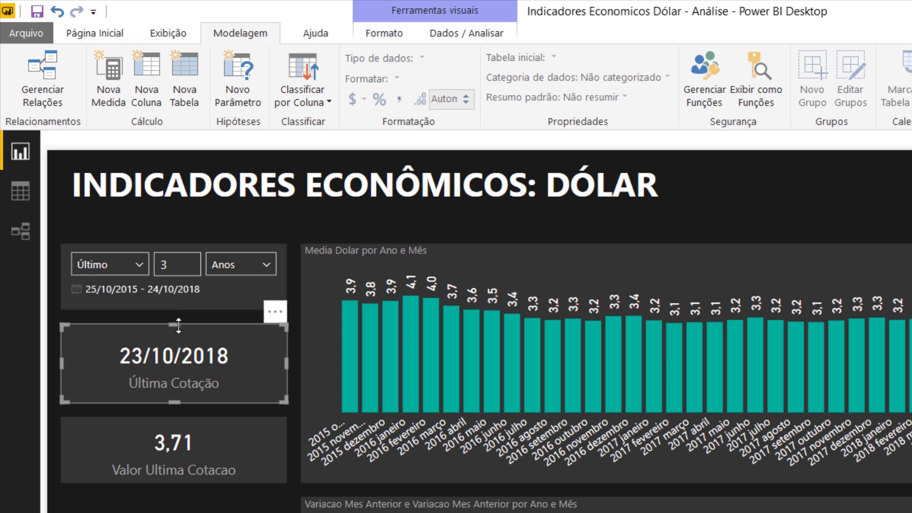
click(190, 321)
mouse_move(178, 324)
mouse_down()
mouse_move(180, 337)
mouse_move(174, 323)
mouse_up()
click(198, 303)
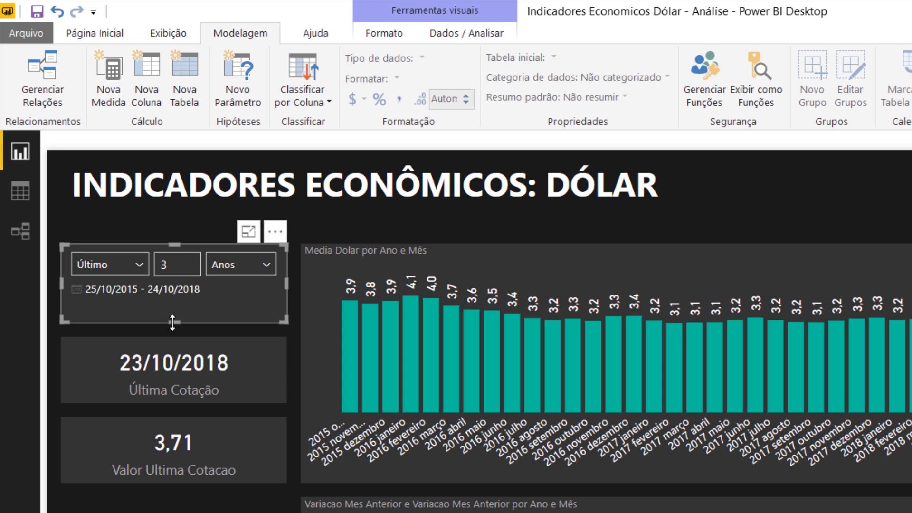
click(187, 507)
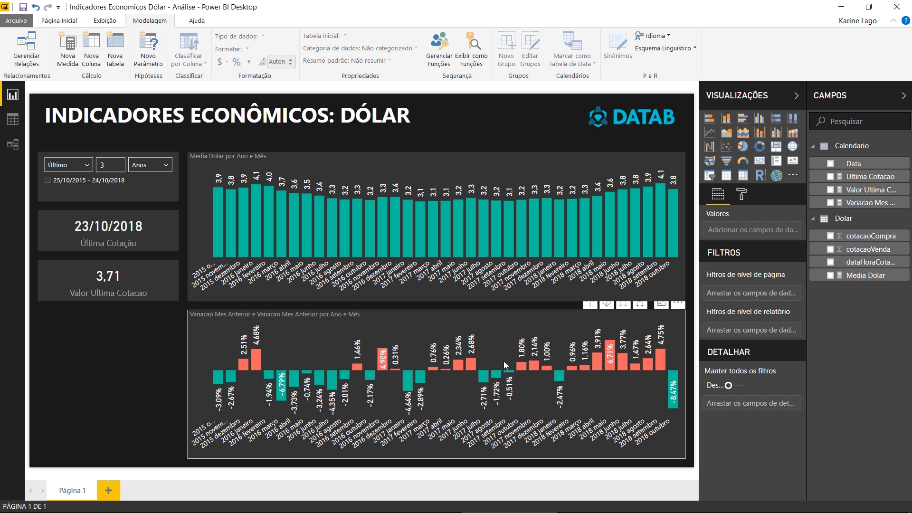
- Examine the Variacao Mes Anterior measure's formula, especially its DIVIDE expression, as used in the variation chart
click(524, 332)
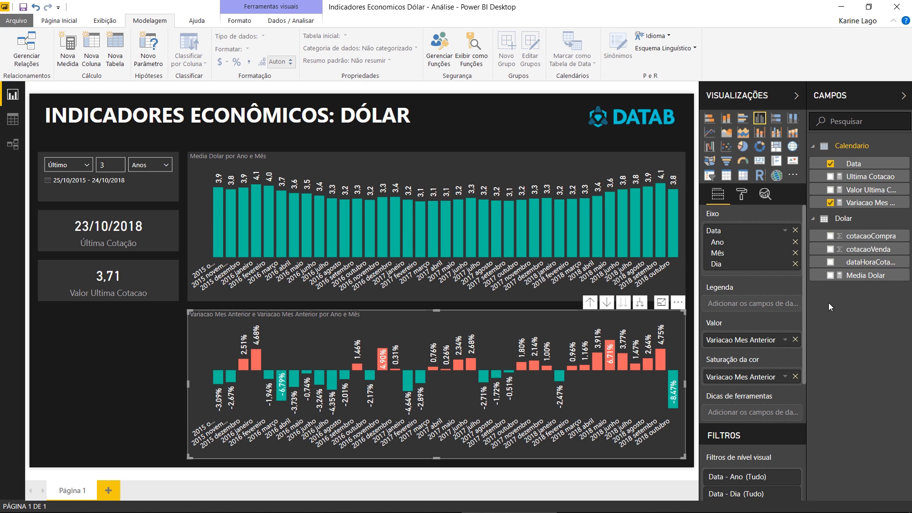
click(855, 202)
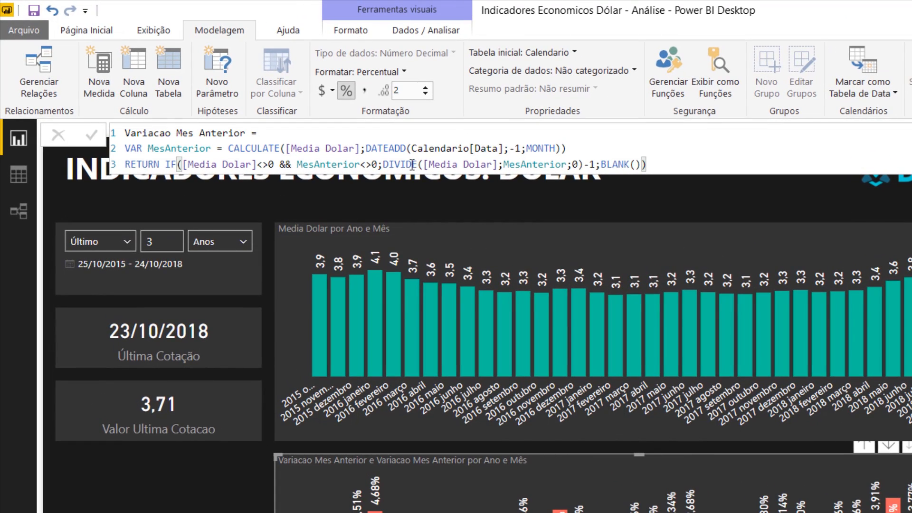
double_click(278, 112)
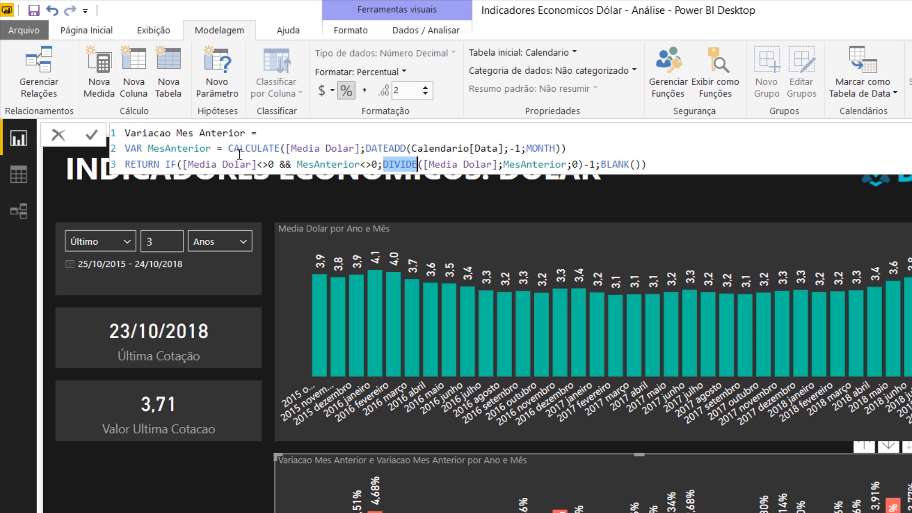
- Start a new measure named Variacao Absoluta Dolar, with its definition continuing on a second line
click(112, 83)
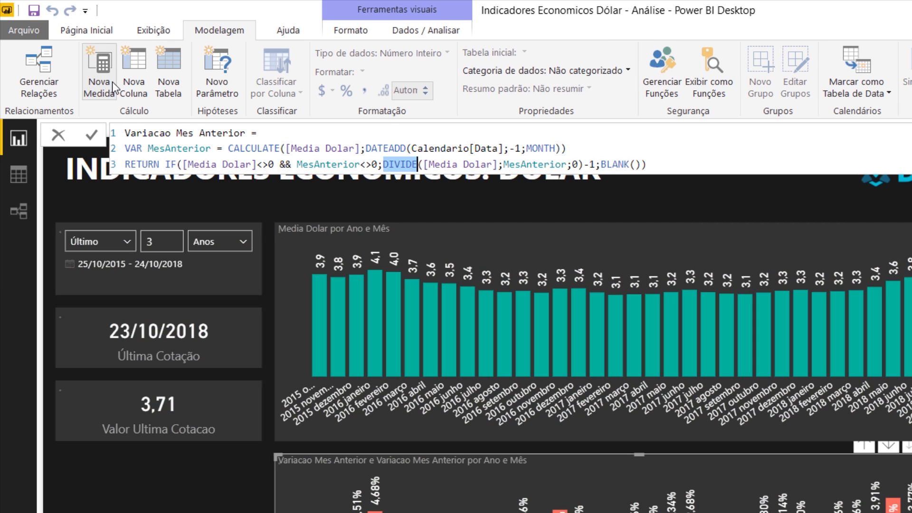
text(Variacao A)
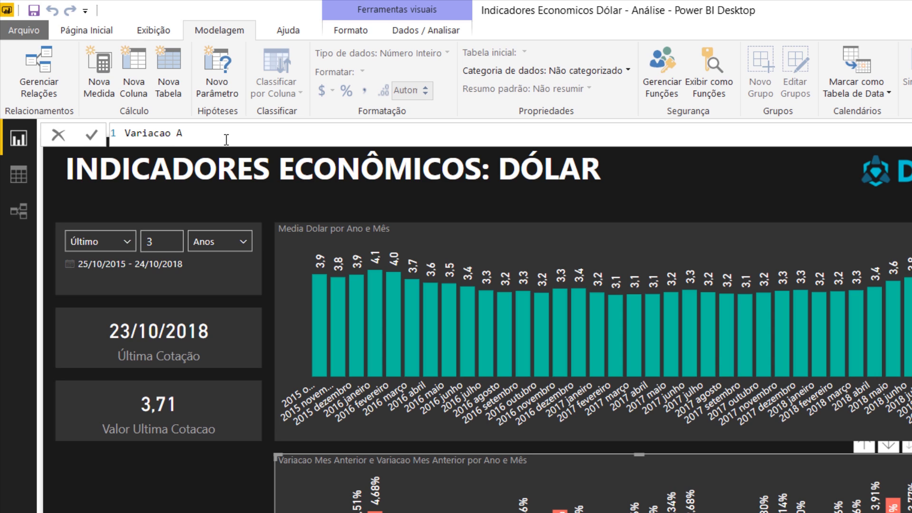
text(bsoluta Dolar =)
key(shift+Return)
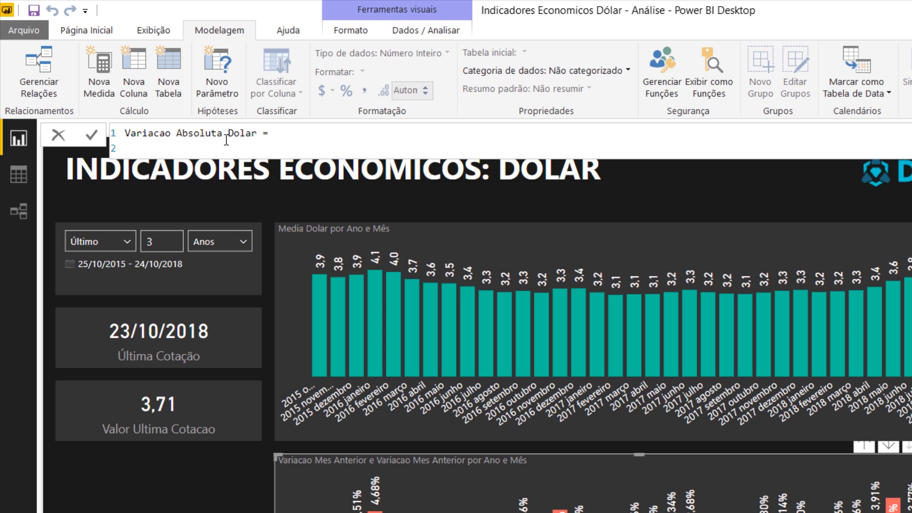
- Define the variable MesAnterior = CALCULATE([Media Dolar];DATEADD(Calendario[Data];-1;MONTH)) in the Variacao Absoluta Dolar measure
text(VAR MesAnterior =)
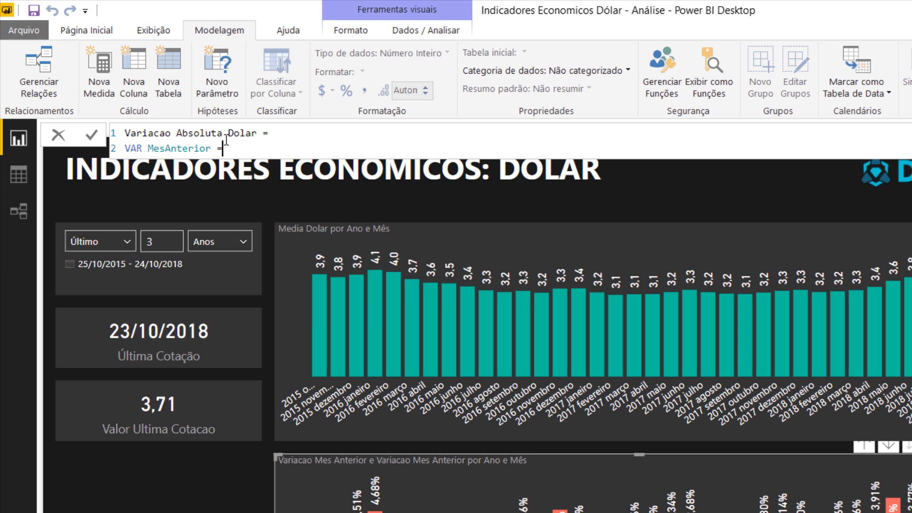
text( CALCULATE([Media Dolar])
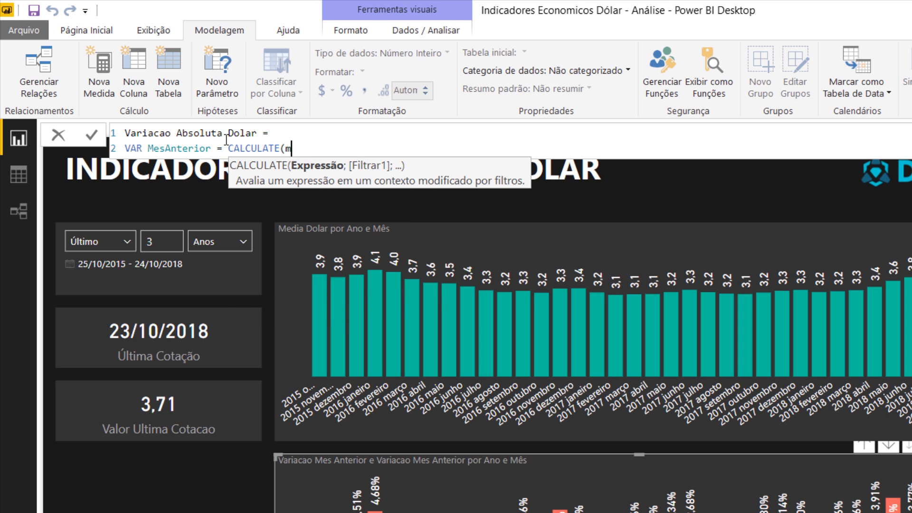
text(;date)
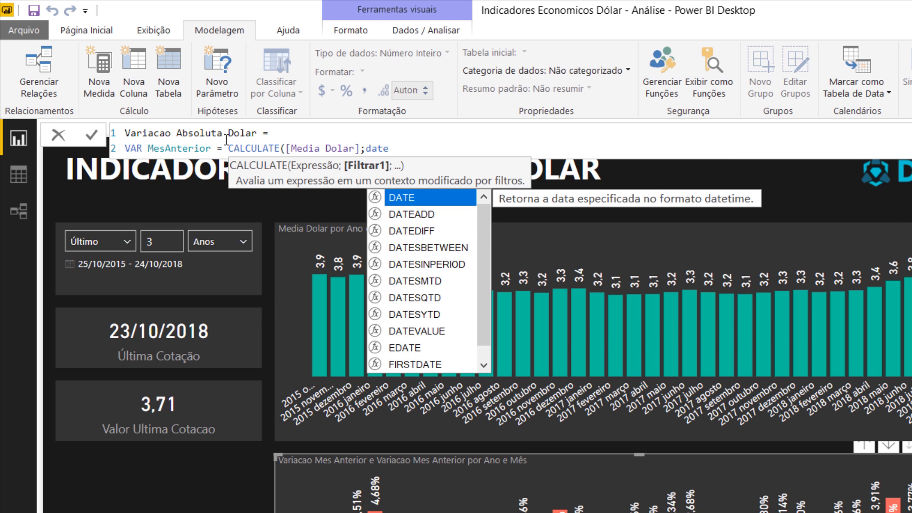
key(Down)
key(Tab)
text(data)
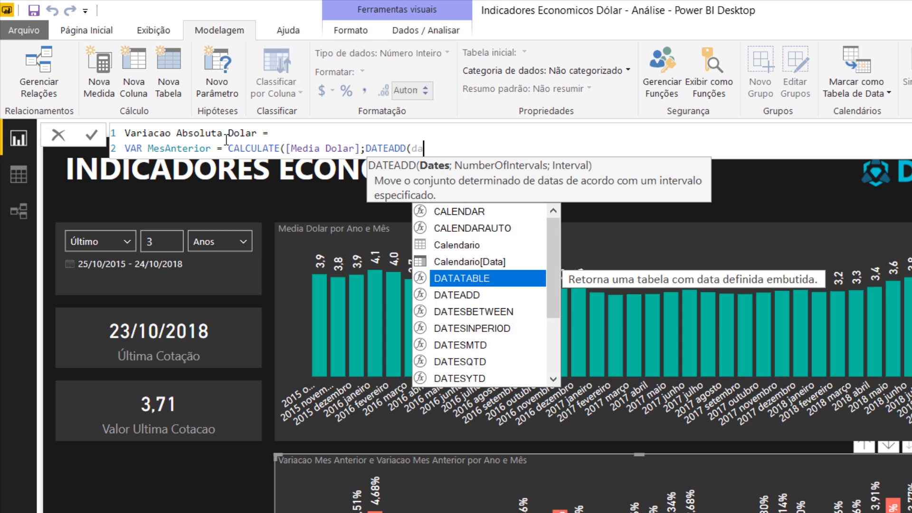
key(Tab)
text(;)
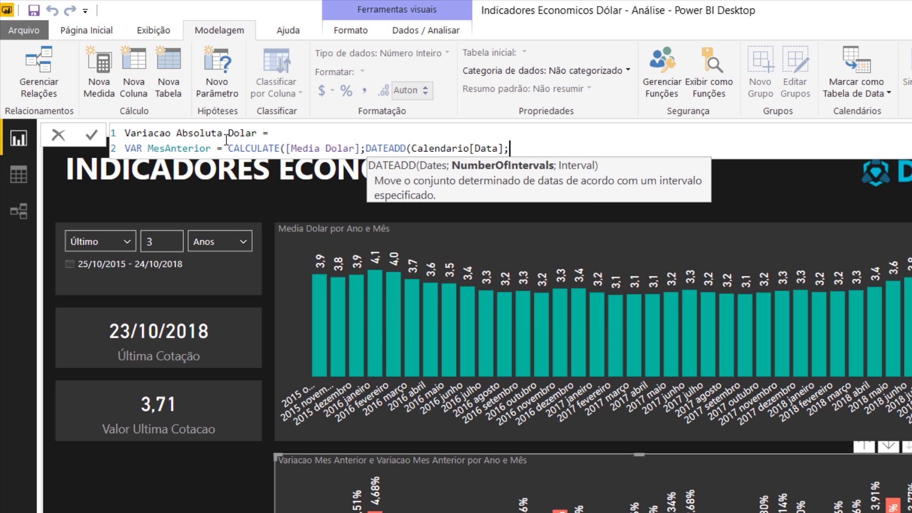
text(-1;month)
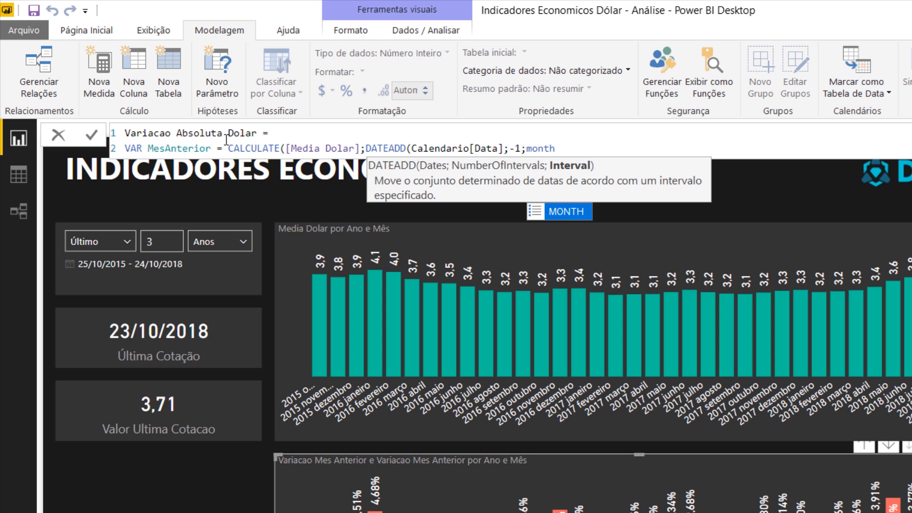
key(Tab)
text()))
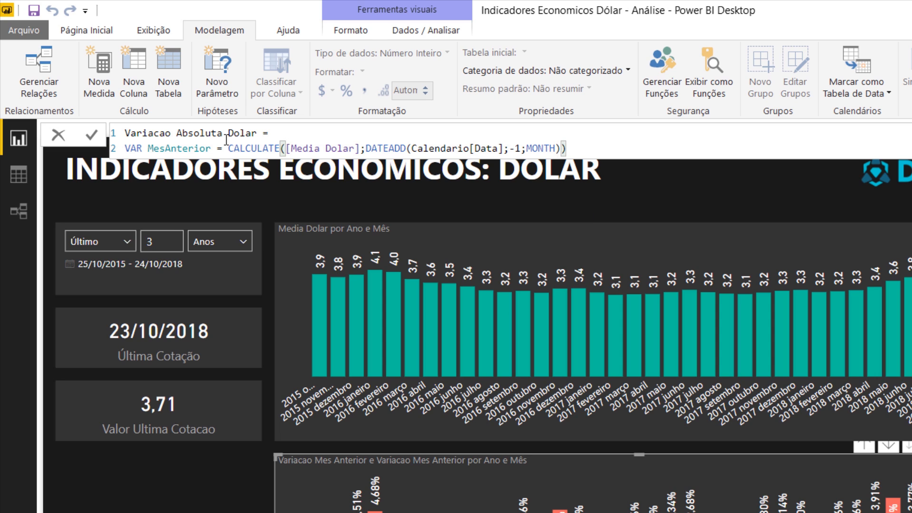
- Complete the Variacao Absoluta Dolar measure with RETURN [Media Dolar]-MesAnterior on a third line and save it
key(shift+Return)
text(RETURN)
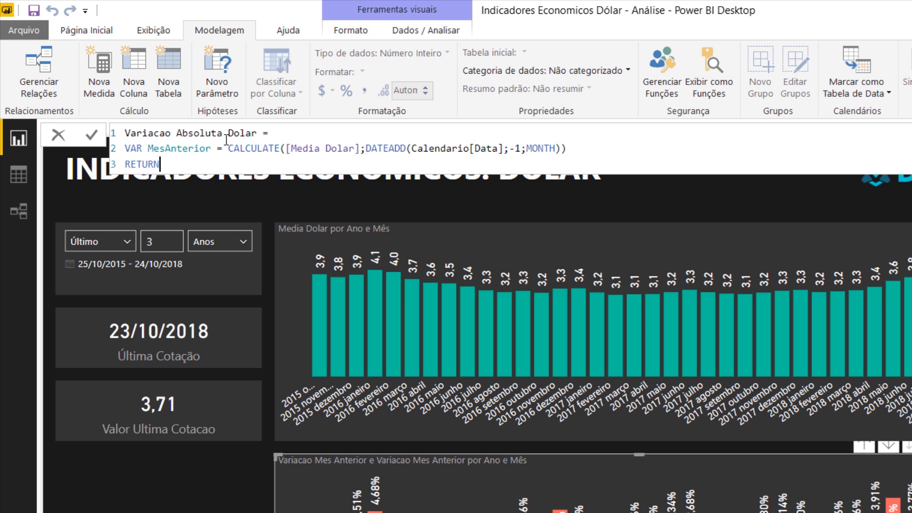
text(  [Med)
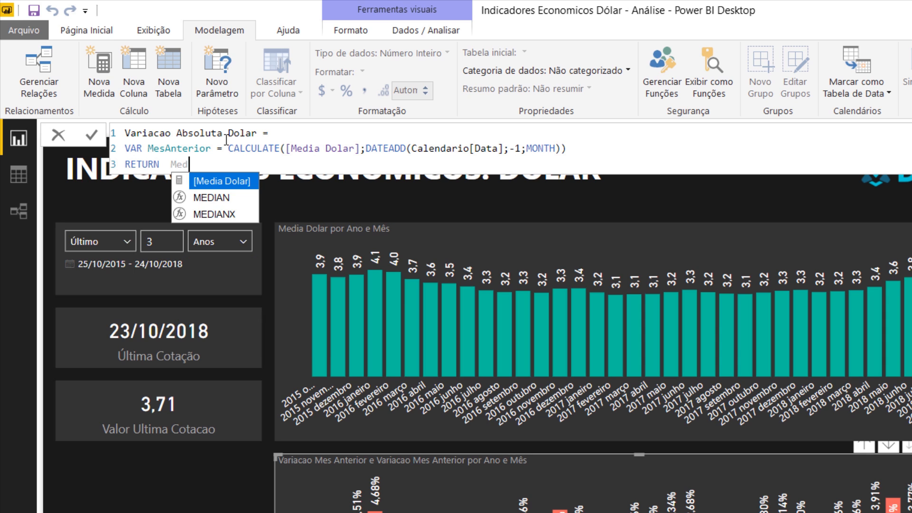
key(Tab)
text(-)
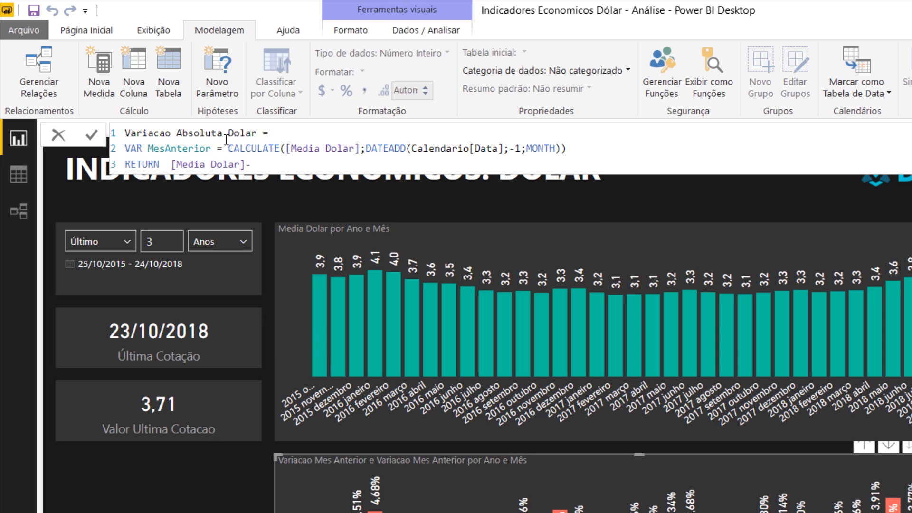
text(Mes)
key(Tab)
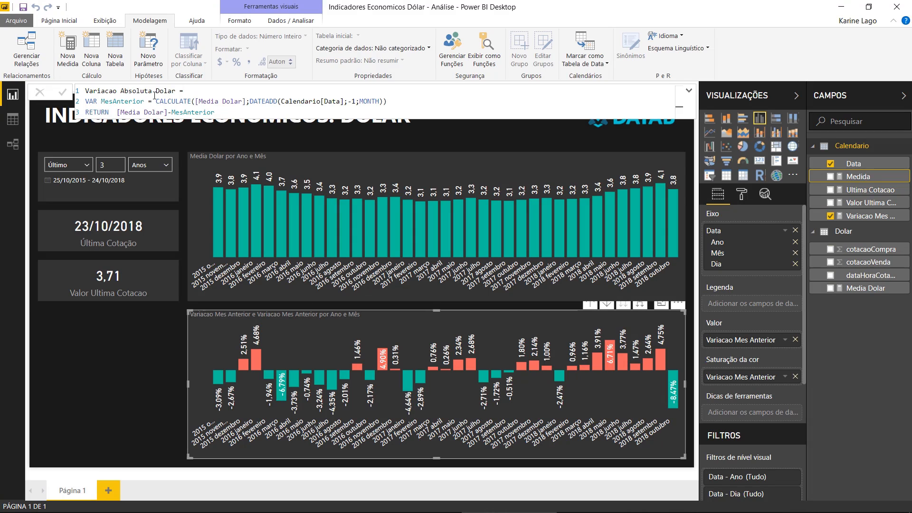
key(Return)
click(149, 365)
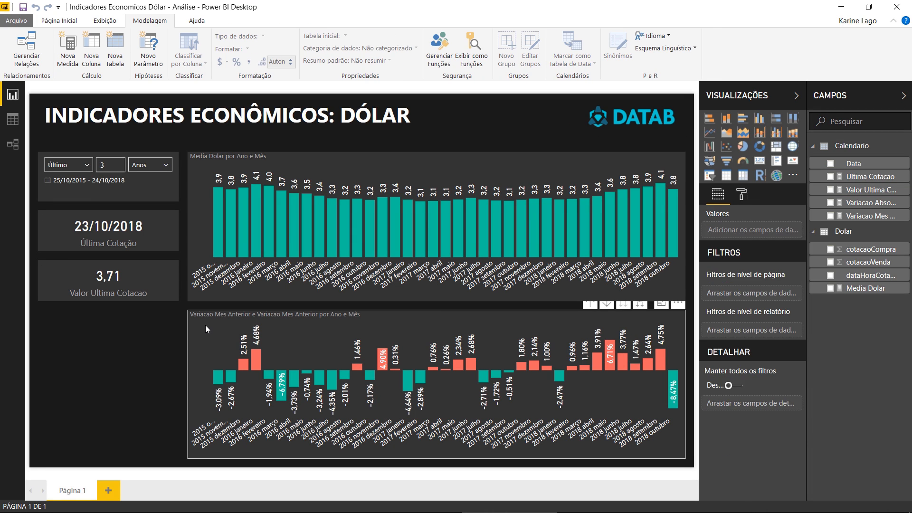
- Replace Variacao Mes Anterior with Variacao Absoluta Dolar as both the value and the color saturation of the variation chart
click(205, 325)
mouse_move(213, 321)
mouse_down()
mouse_move(195, 274)
mouse_move(211, 176)
mouse_move(209, 319)
mouse_up()
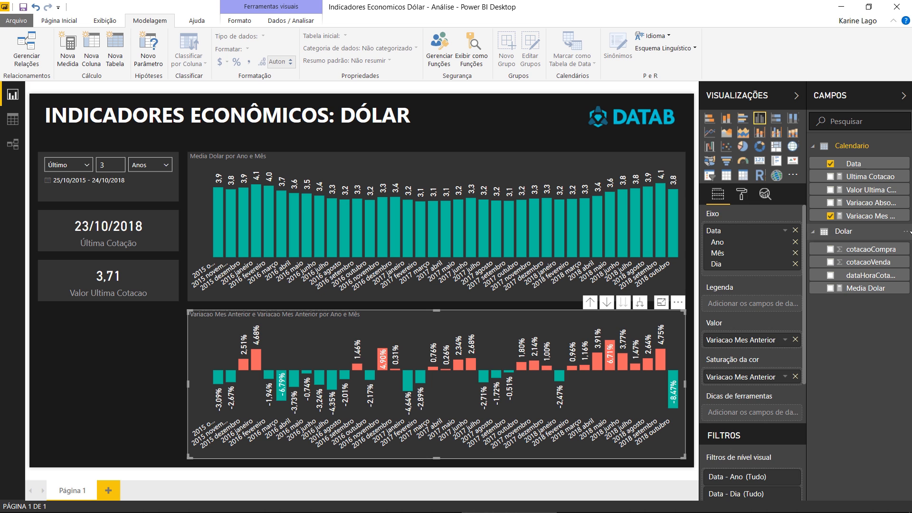
drag(870, 203, 756, 379)
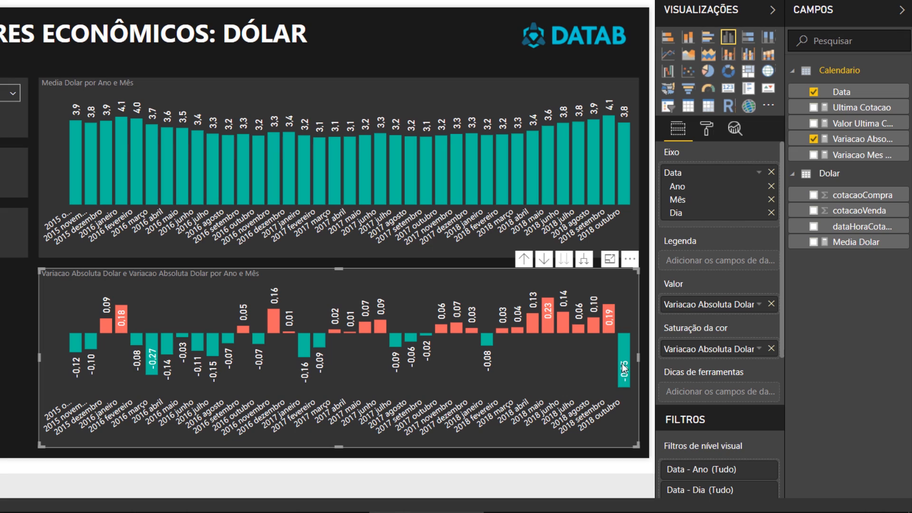
mouse_move(626, 369)
mouse_move(461, 286)
mouse_down()
mouse_move(457, 116)
mouse_move(482, 273)
mouse_move(465, 289)
mouse_up()
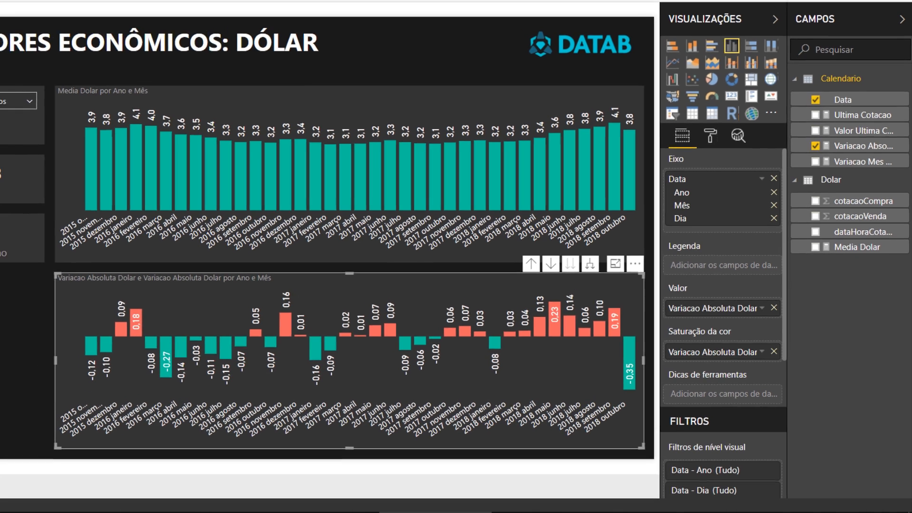
- Insert a blank (Vazio) button on the report page
click(19, 337)
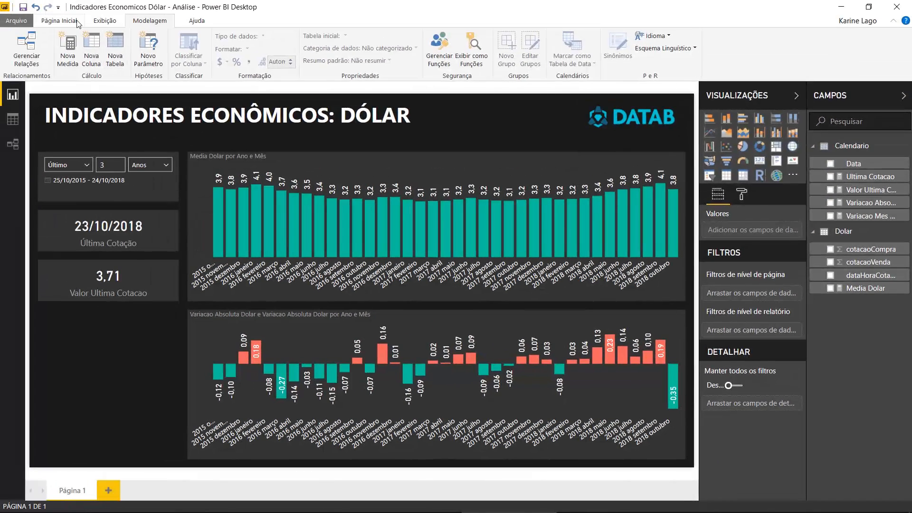
click(59, 21)
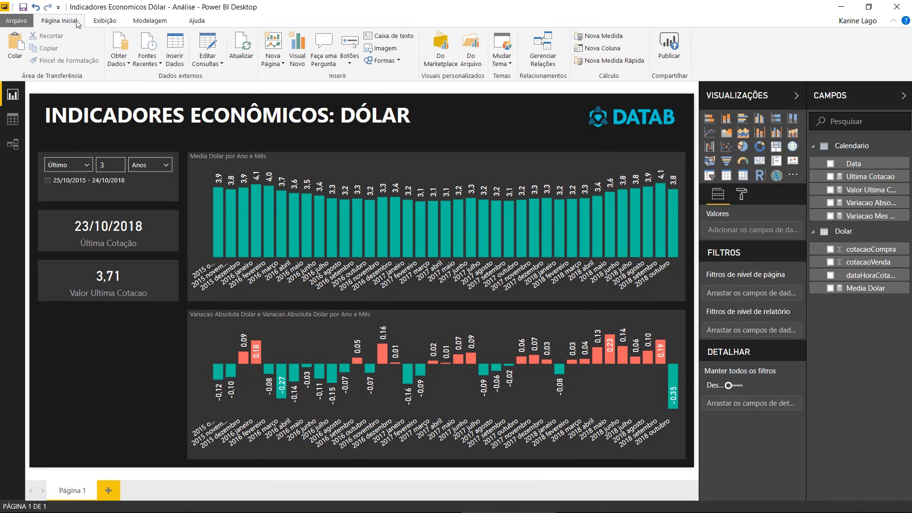
click(350, 56)
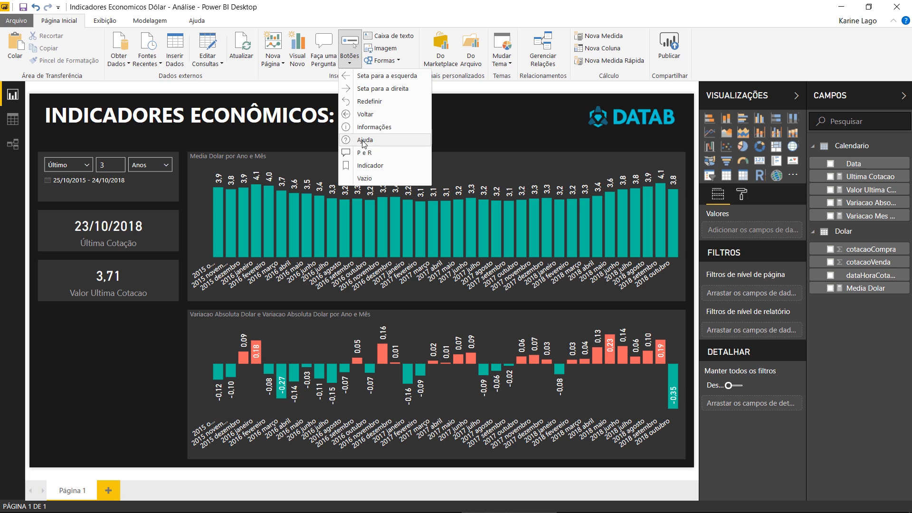
click(385, 180)
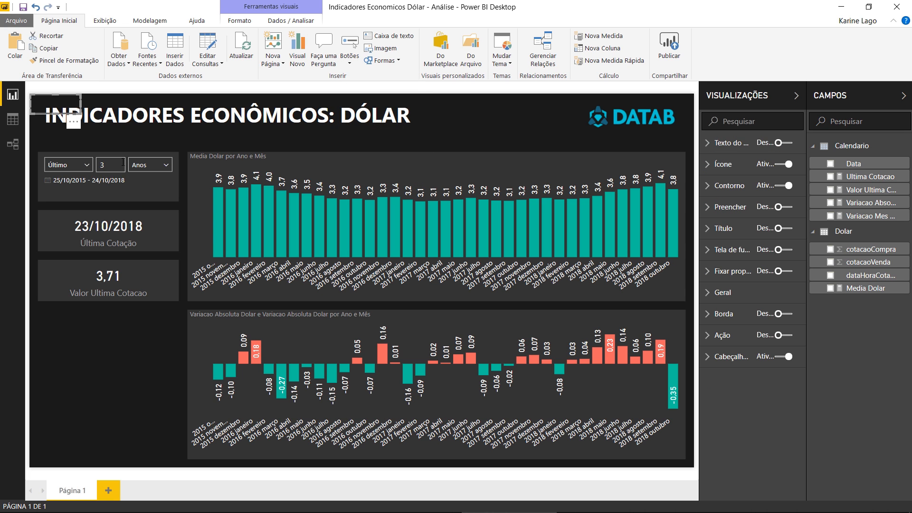
- Place the blank button below the Valor Ultima Cotacao card and give it the white text "Variação %"
drag(73, 107, 81, 323)
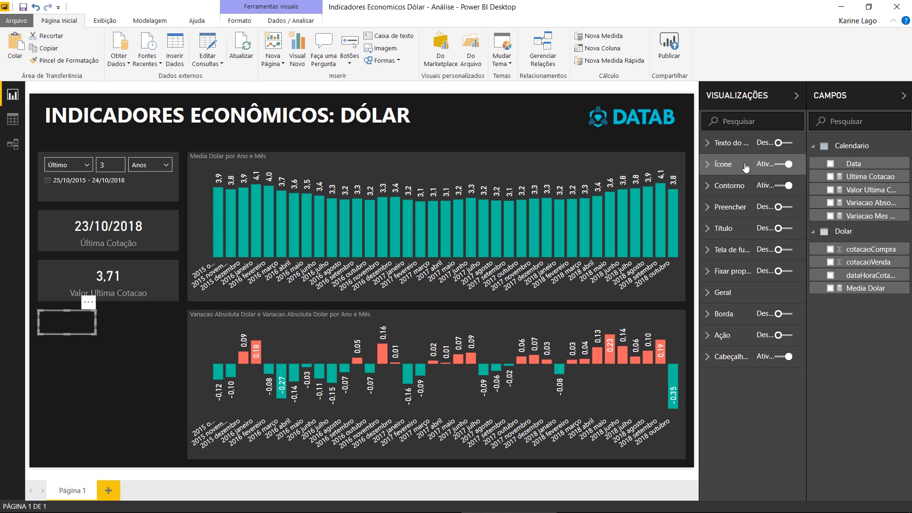
click(733, 143)
click(784, 142)
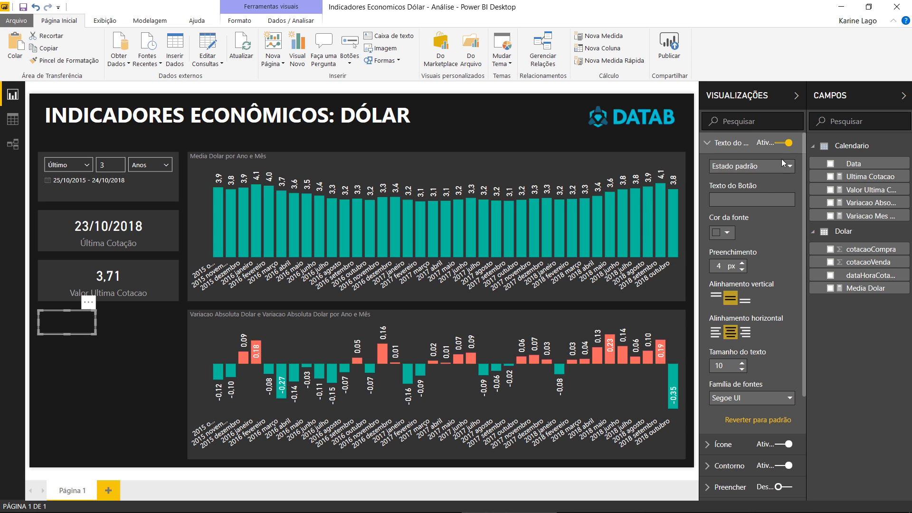
click(748, 200)
text(Variação %)
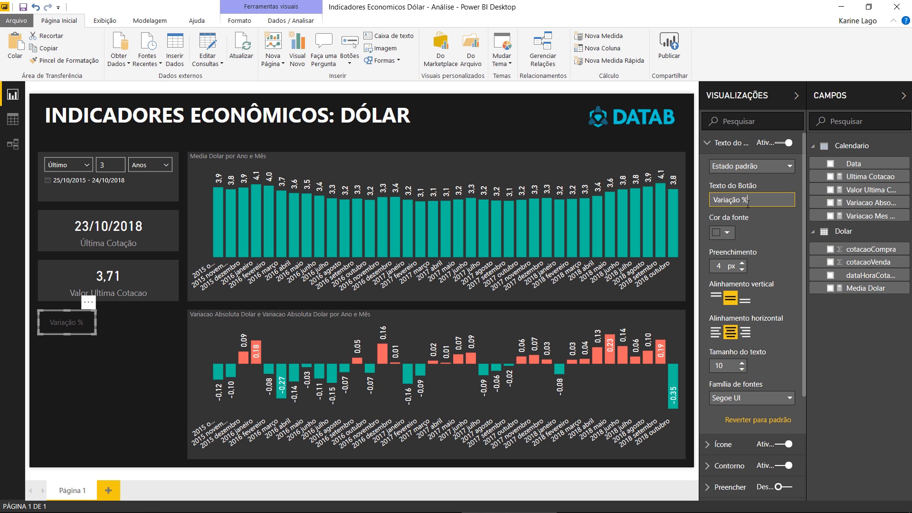
click(721, 232)
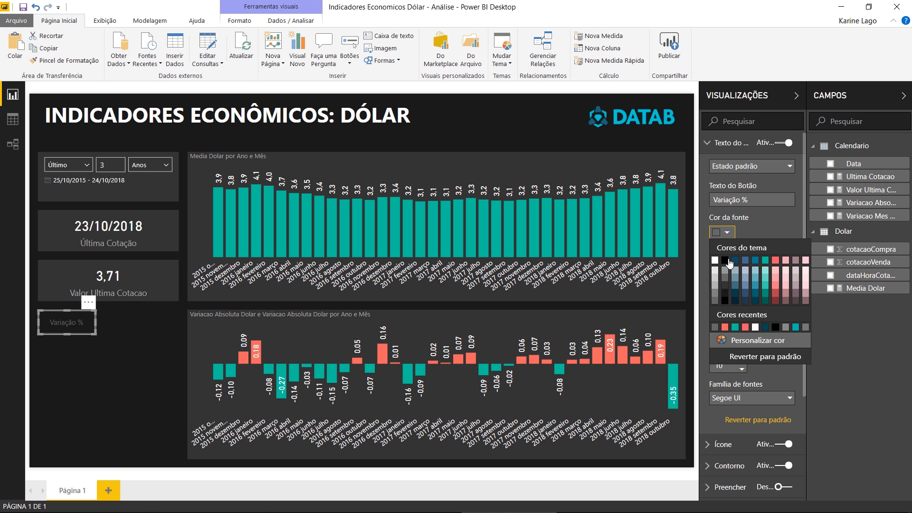
click(714, 262)
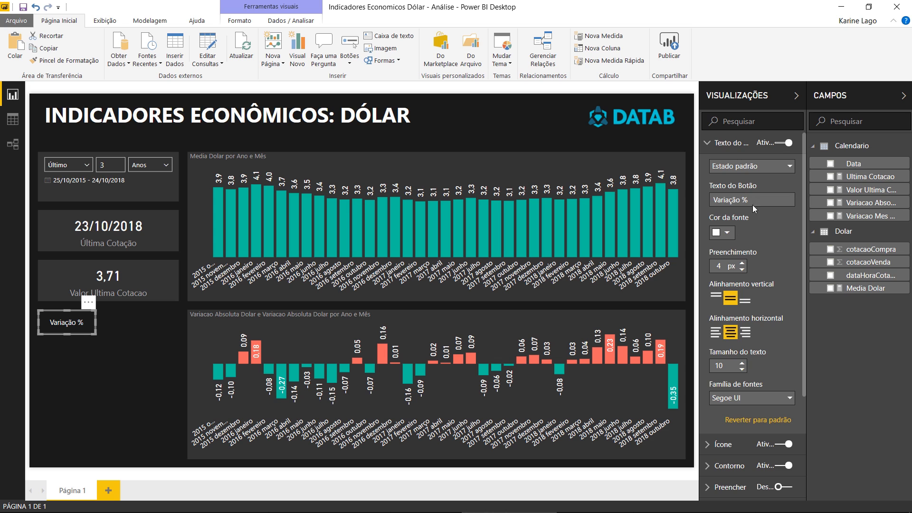
click(727, 145)
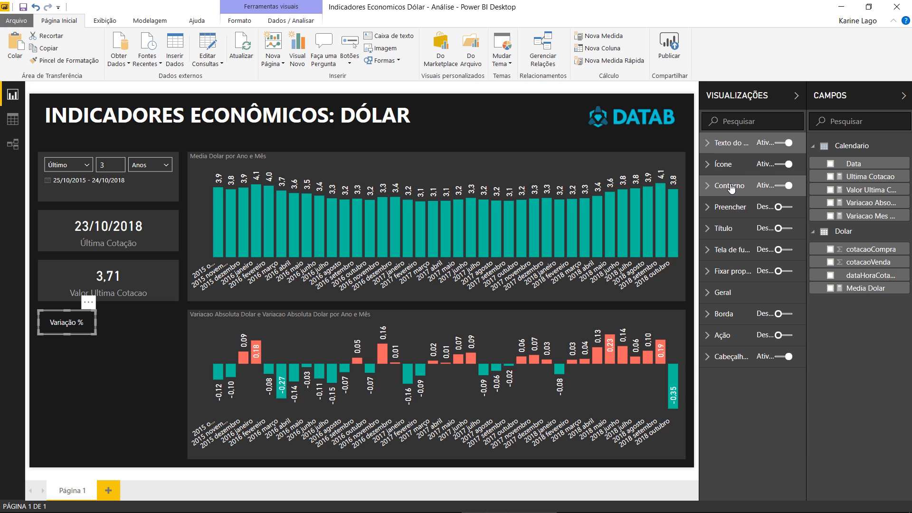
- Fill the Variação % button with the teal used in the charts at 0% transparency
click(729, 206)
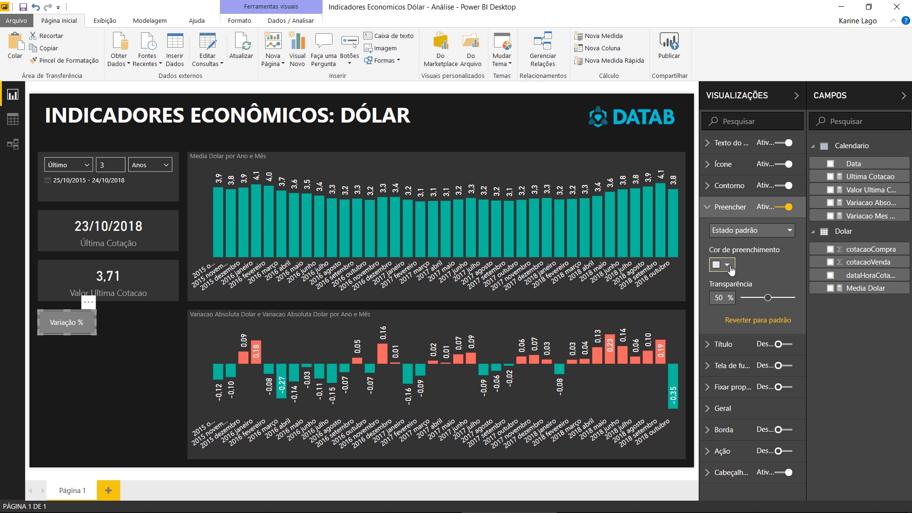
click(726, 265)
click(763, 293)
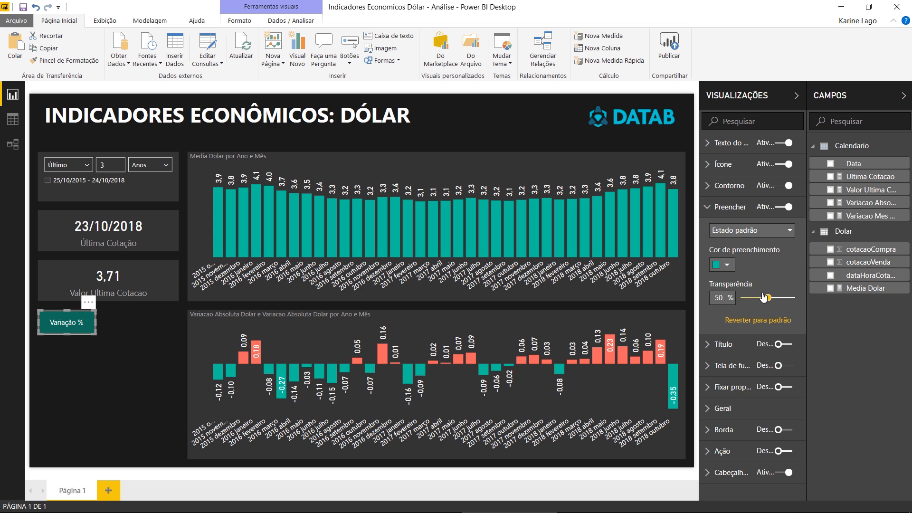
drag(763, 298, 723, 298)
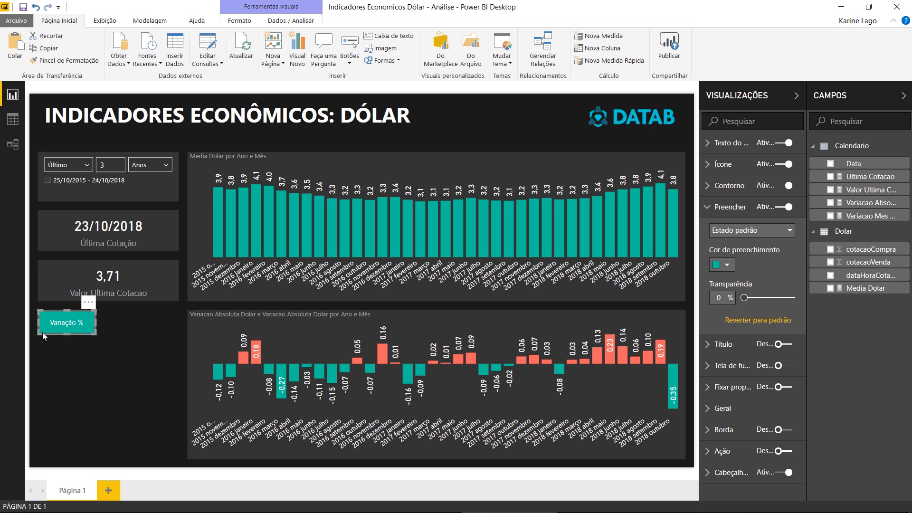
- Duplicate the Variação % button, place the copy beside it and change its text to "Variação Absoluta"
key(ctrl+c)
key(ctrl+v)
drag(86, 332, 144, 329)
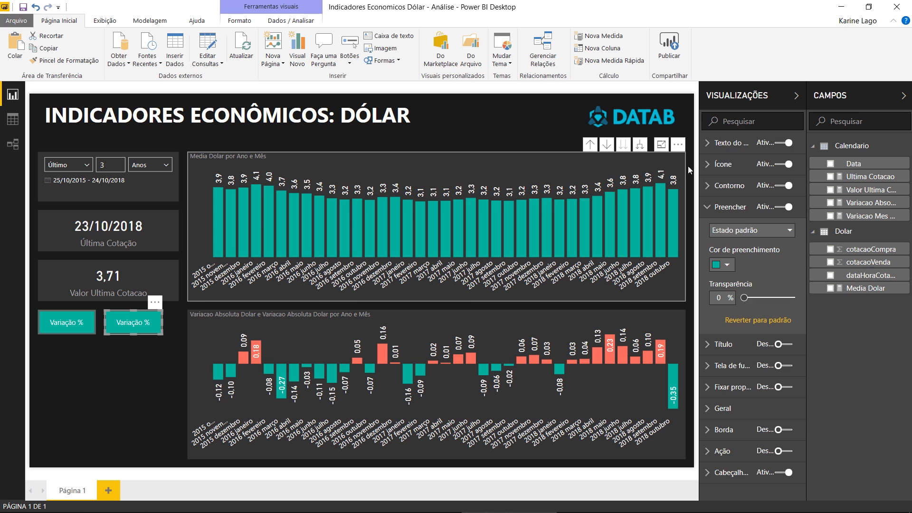
click(744, 142)
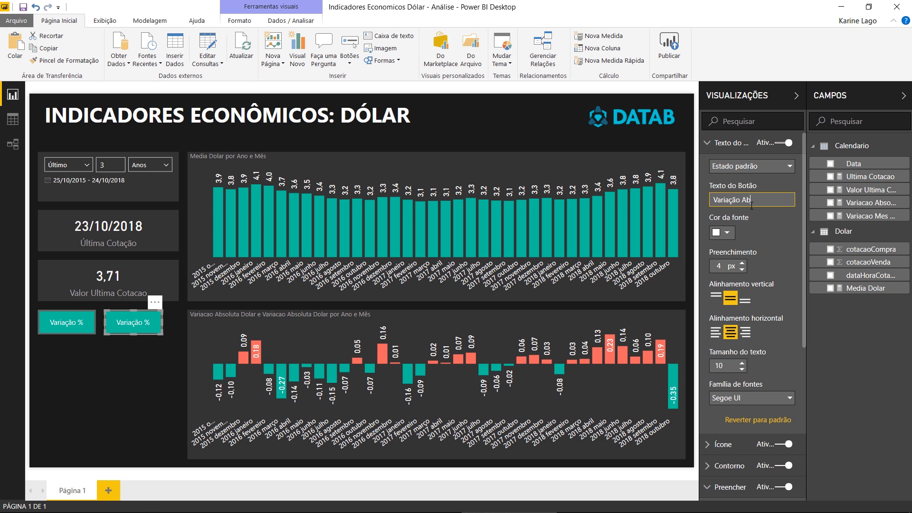
text(soluta)
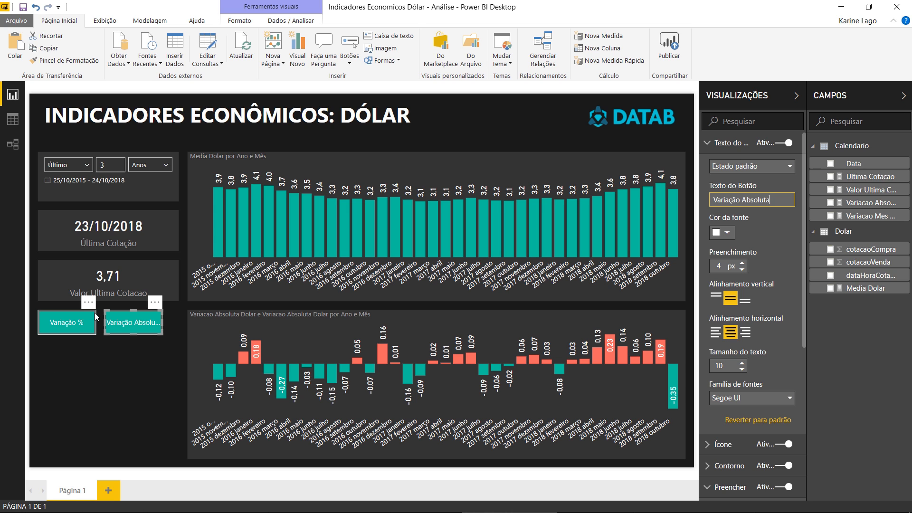
- Turn off the outline (Contorno) of both the Variação Absoluta and Variação % buttons
click(735, 143)
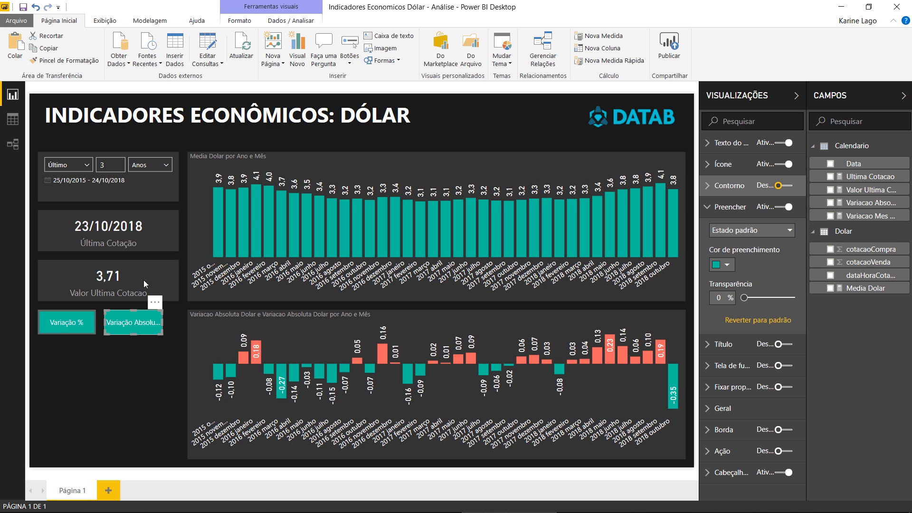
click(81, 330)
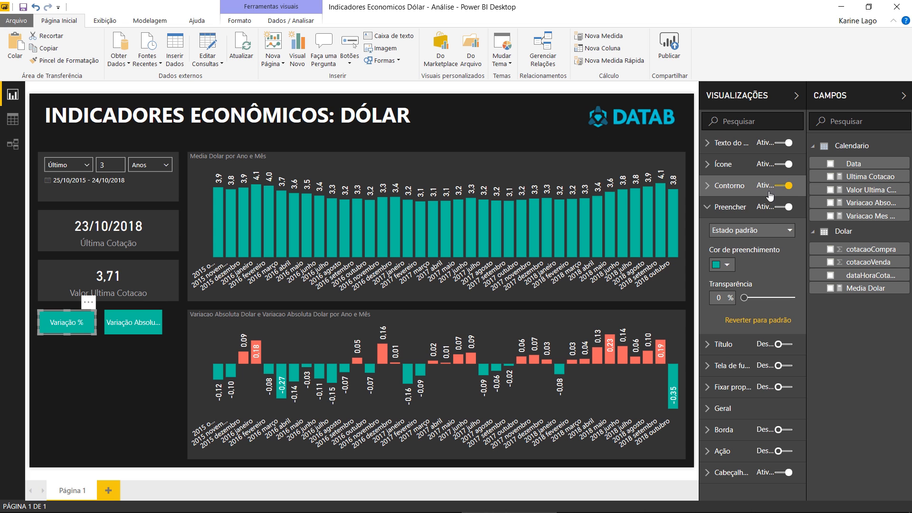
- Widen both variation buttons so the Variação Absoluta label fits and the pair spans the width of the cards above
click(153, 324)
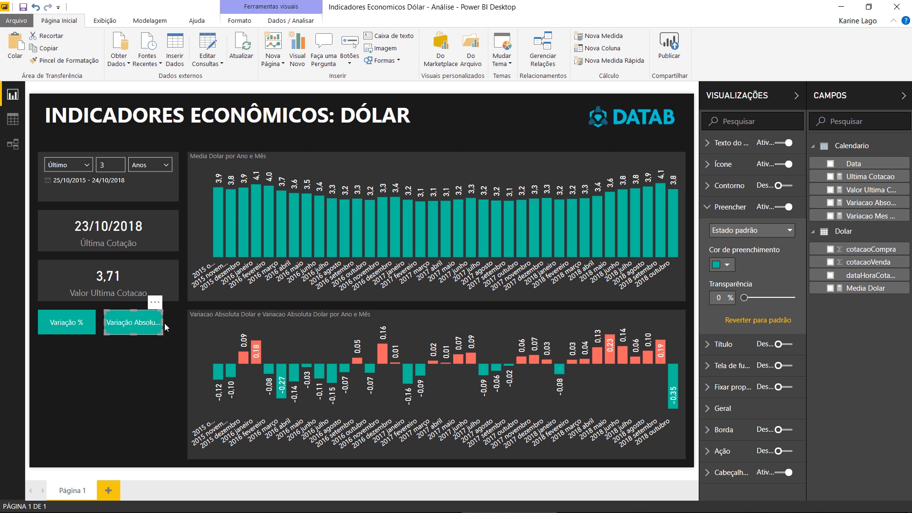
drag(163, 323, 168, 326)
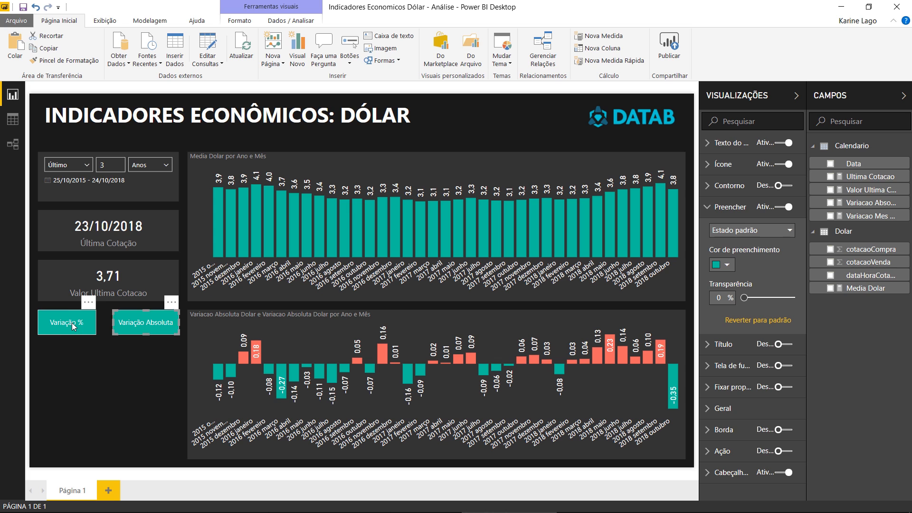
click(93, 326)
drag(95, 322, 104, 321)
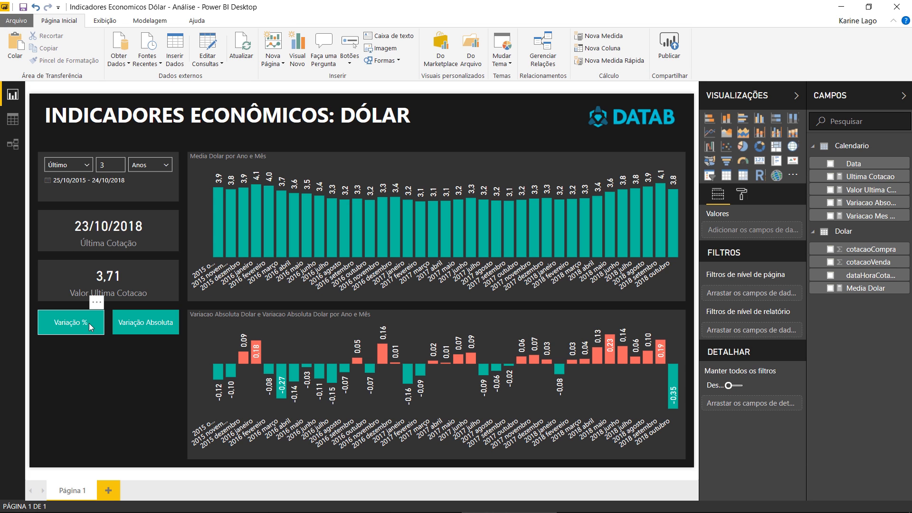
click(89, 323)
click(156, 325)
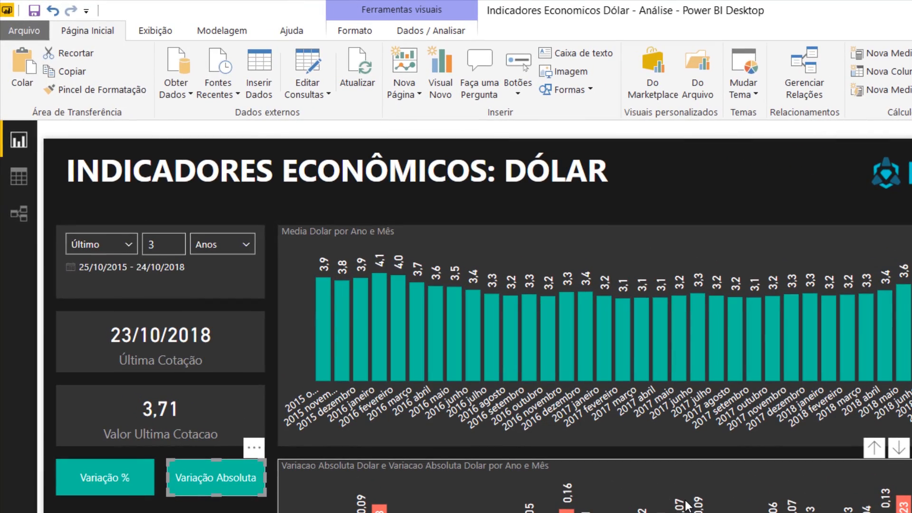
- Display the bookmarks (Indicadores) and selection (Seleção) panes
click(159, 30)
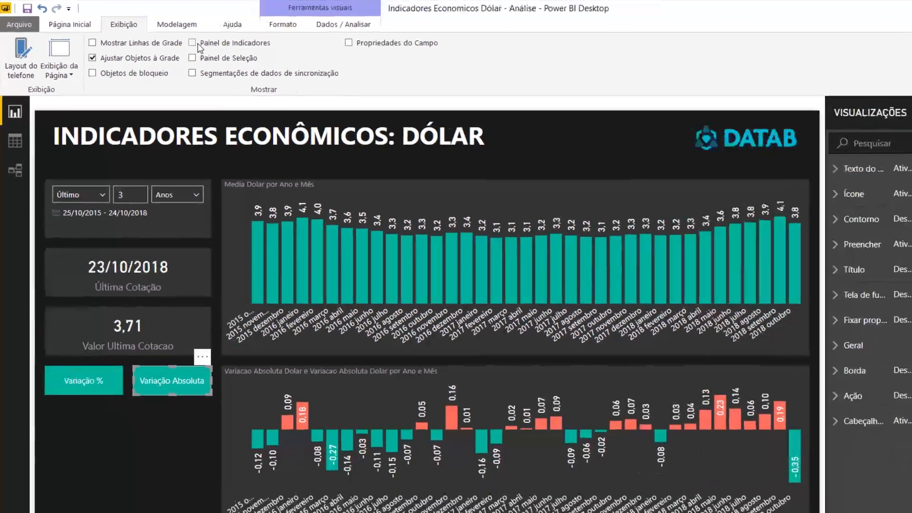
click(197, 43)
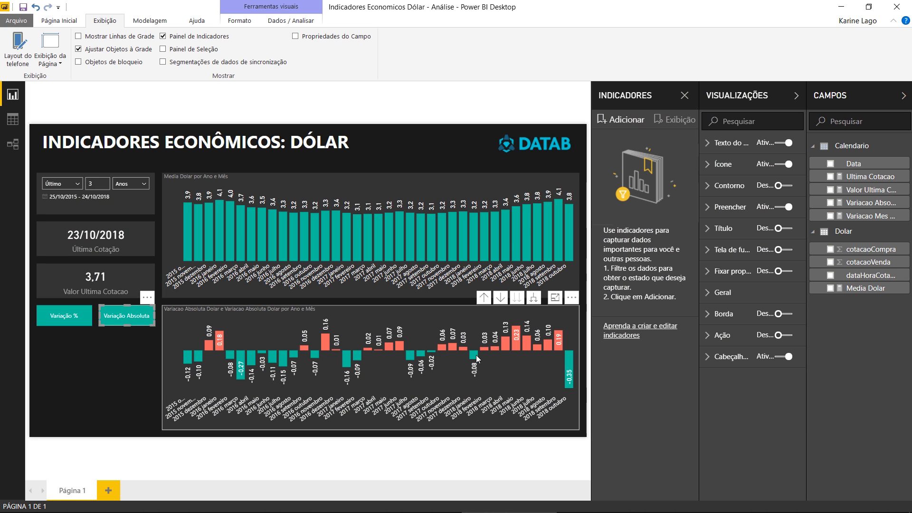
click(163, 50)
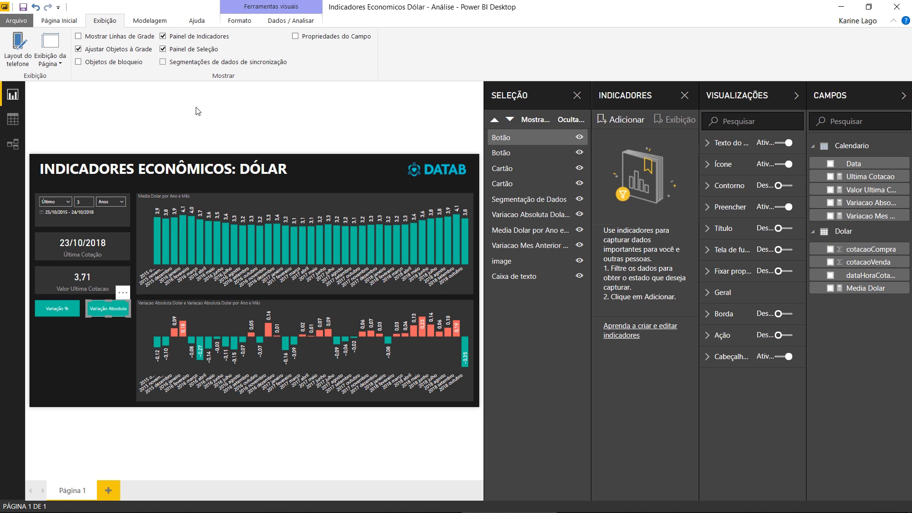
- Hide the Variacao Absoluta Dolar chart and add a bookmark of this view named "Indicador Variação %"
click(292, 328)
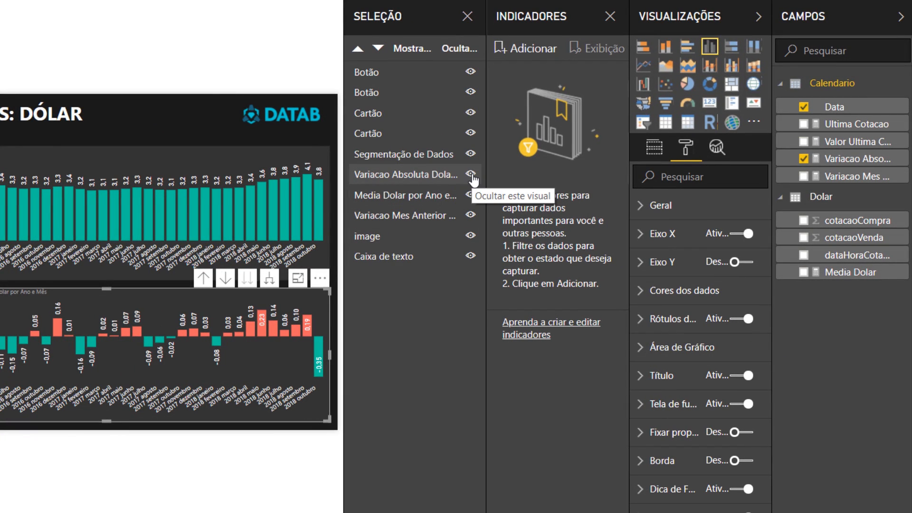
click(471, 174)
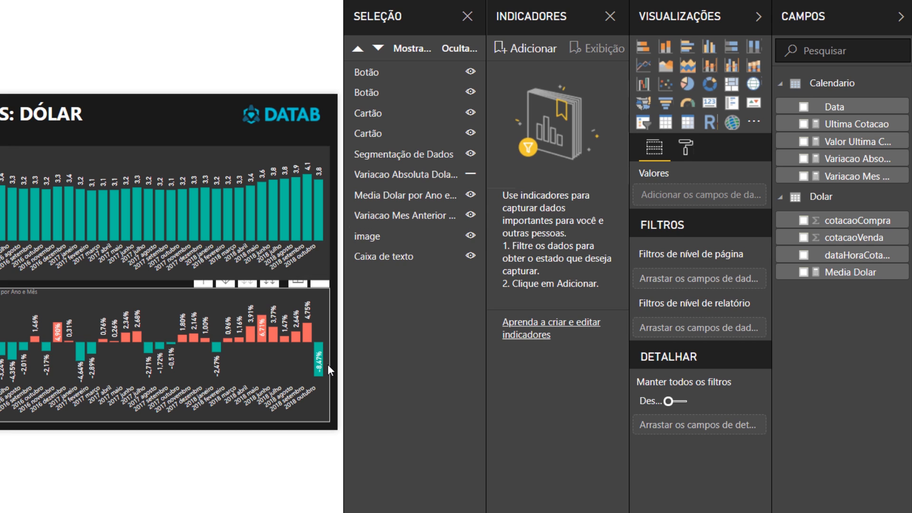
click(535, 53)
double_click(536, 72)
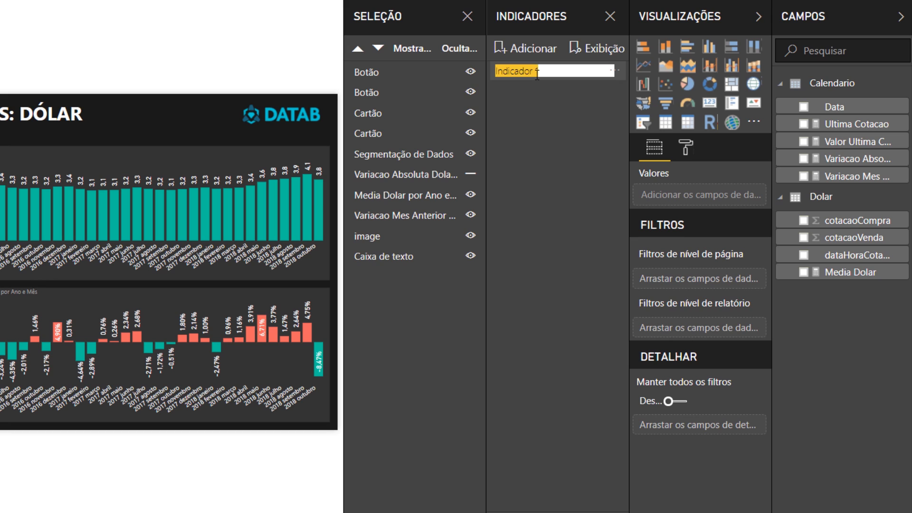
click(537, 72)
key(BackSpace)
key(BackSpace)
key(BackSpace)
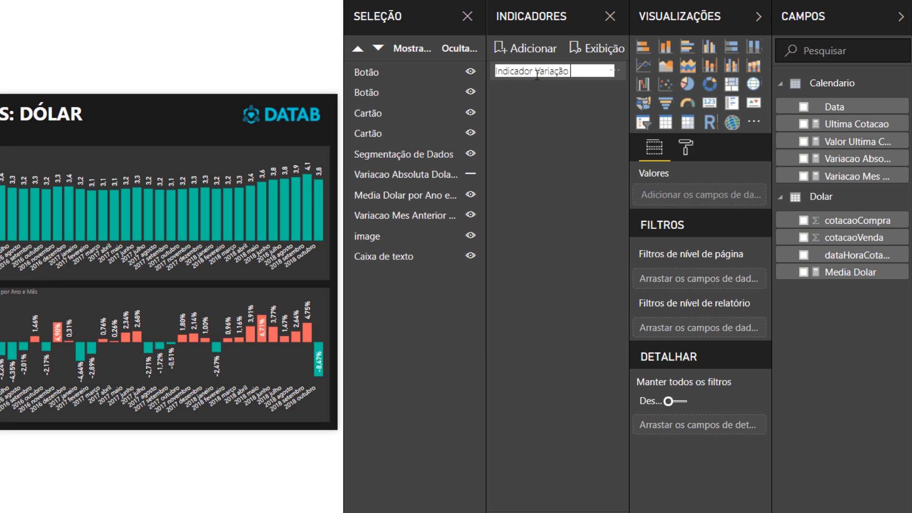
key(Return)
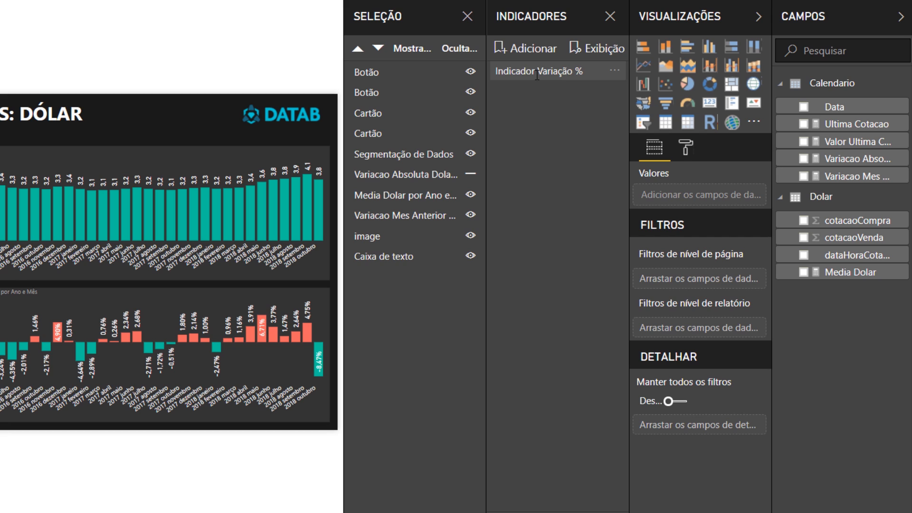
- Exclude data (Dados) from what the Indicador Variação % bookmark stores
click(616, 72)
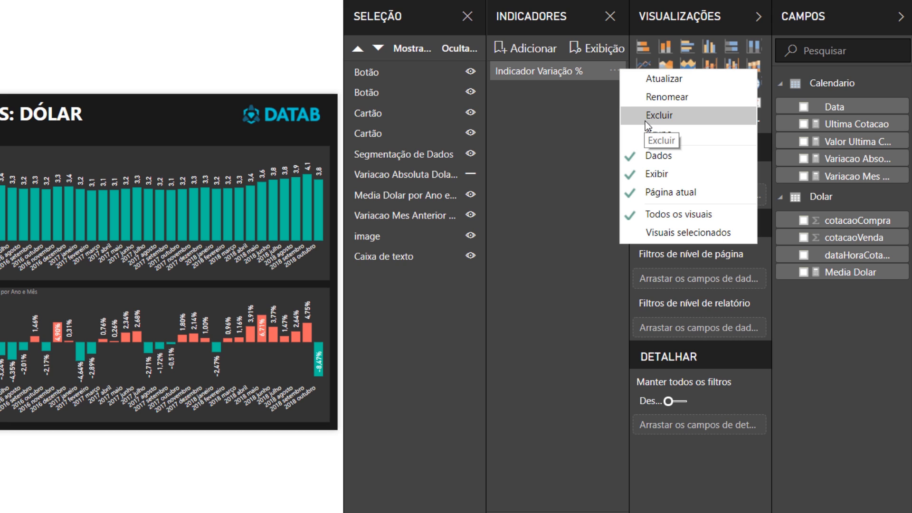
click(648, 153)
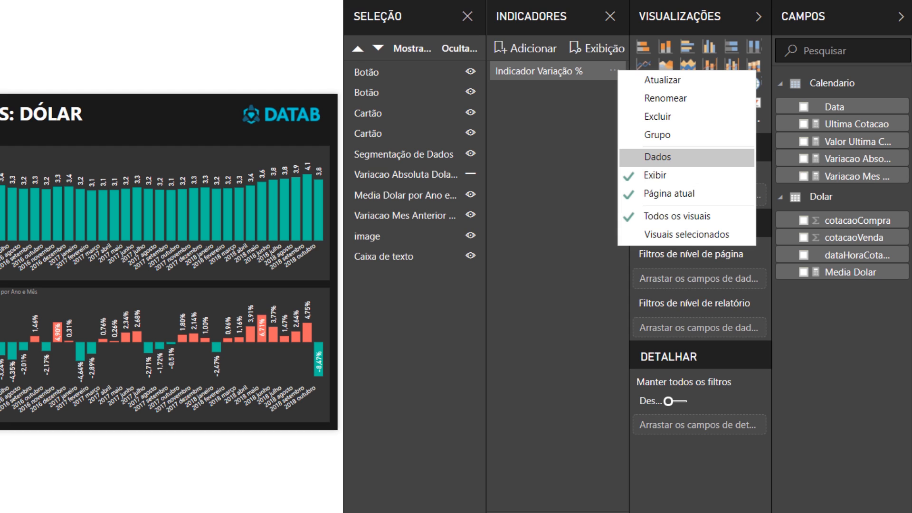
click(596, 93)
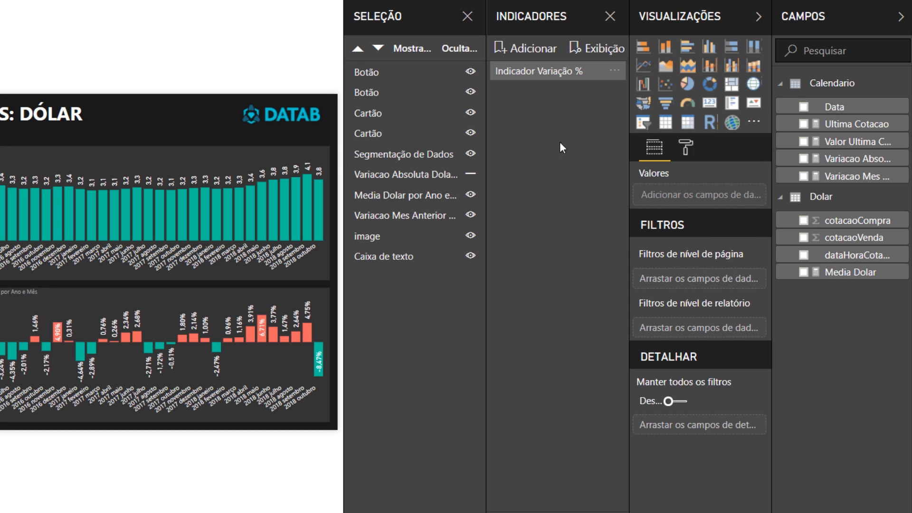
- Show the Variacao Absoluta Dolar chart again and hide the Variacao Mes Anterior chart
click(473, 174)
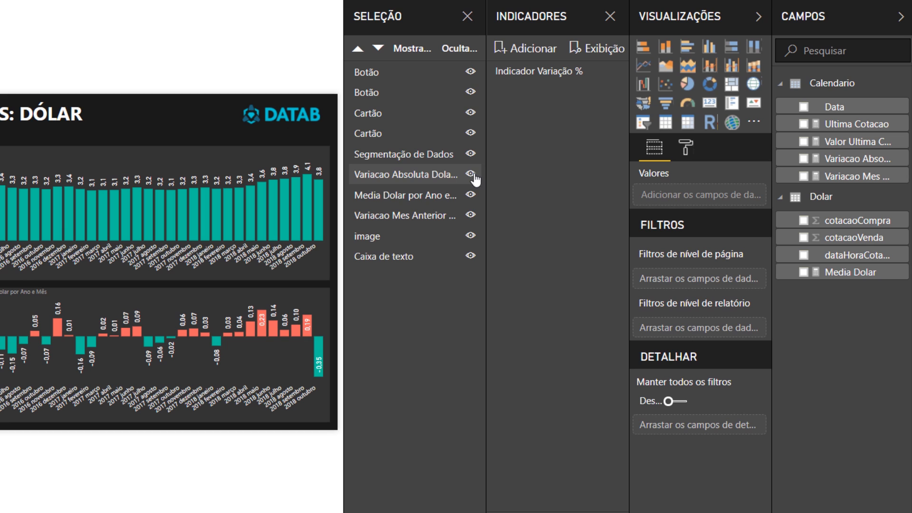
click(477, 219)
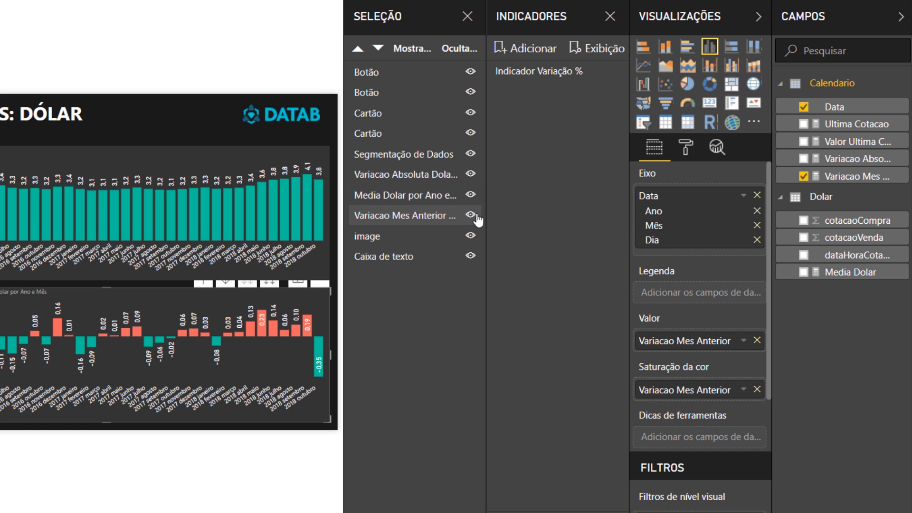
click(477, 217)
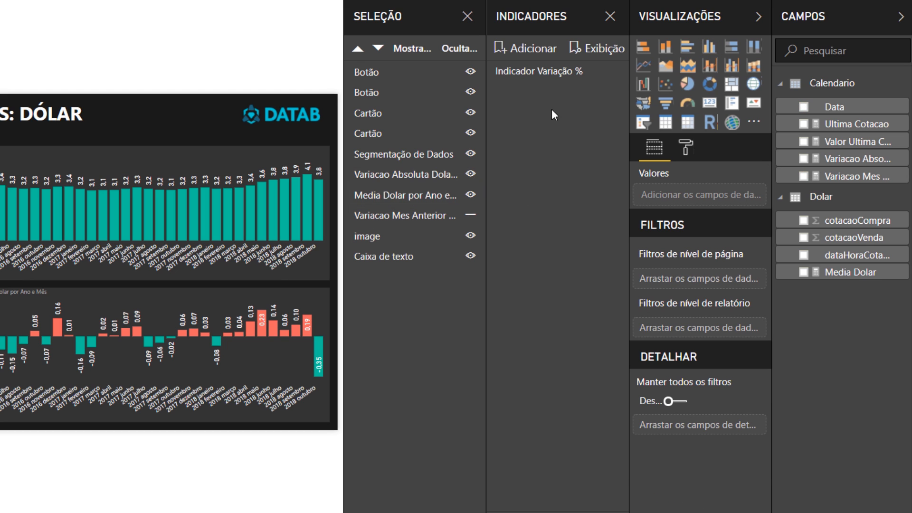
- Add a second bookmark of the current view and name it "Indicador Variação Absoluto"
click(535, 56)
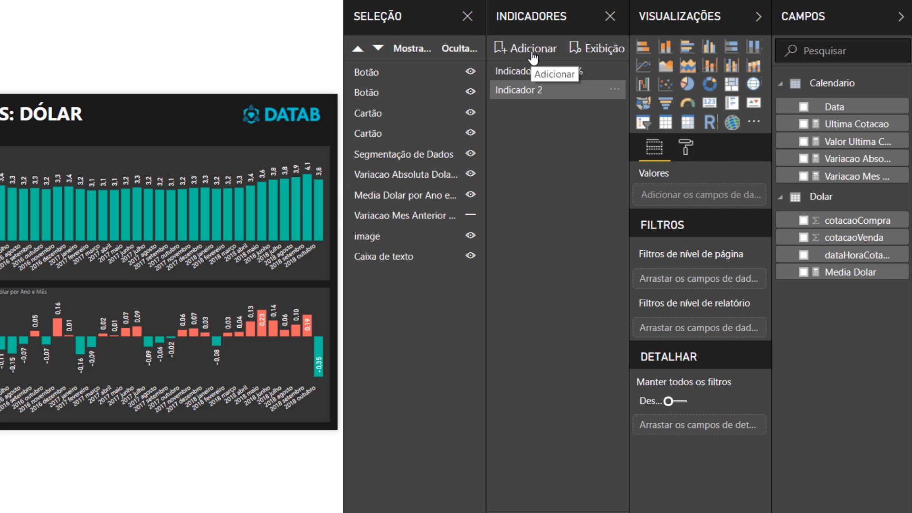
double_click(537, 98)
text(Indicador VA)
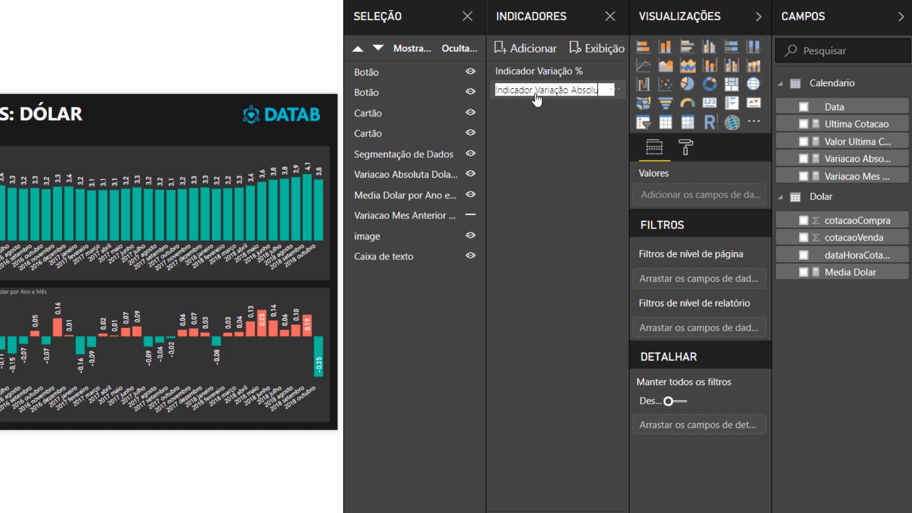
text(riação Absoluto)
key(Return)
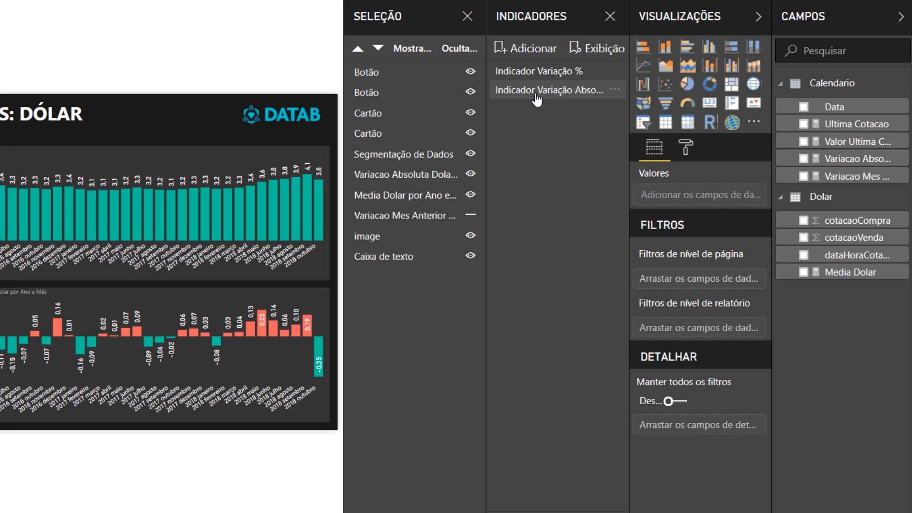
- Exclude data (Dados) from what the Indicador Variação Absoluta bookmark stores
click(614, 90)
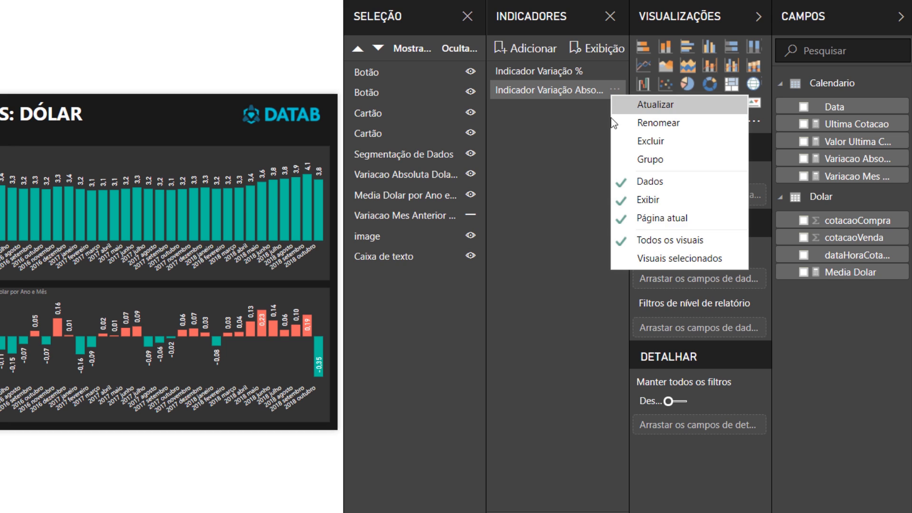
click(528, 133)
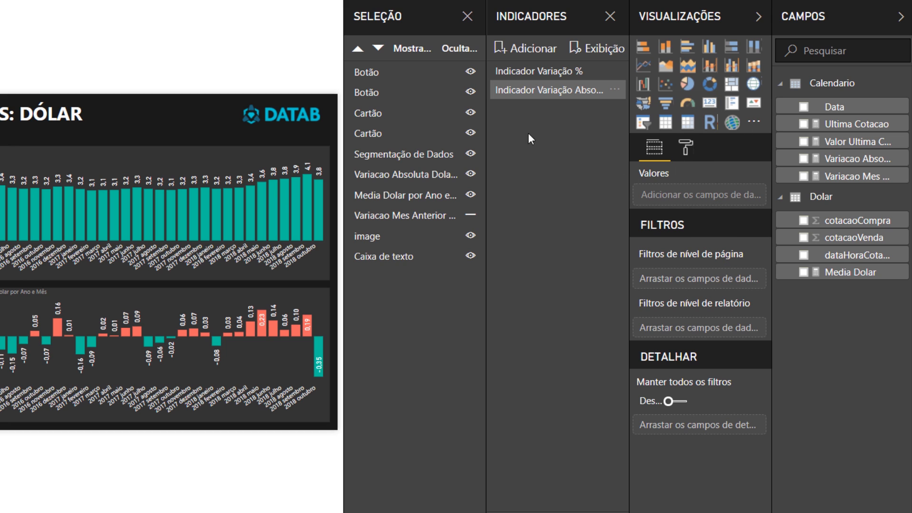
- Switch between the Indicador Variação % and Indicador Variação Absoluta bookmarks to test them, freeing room for the report page
click(533, 76)
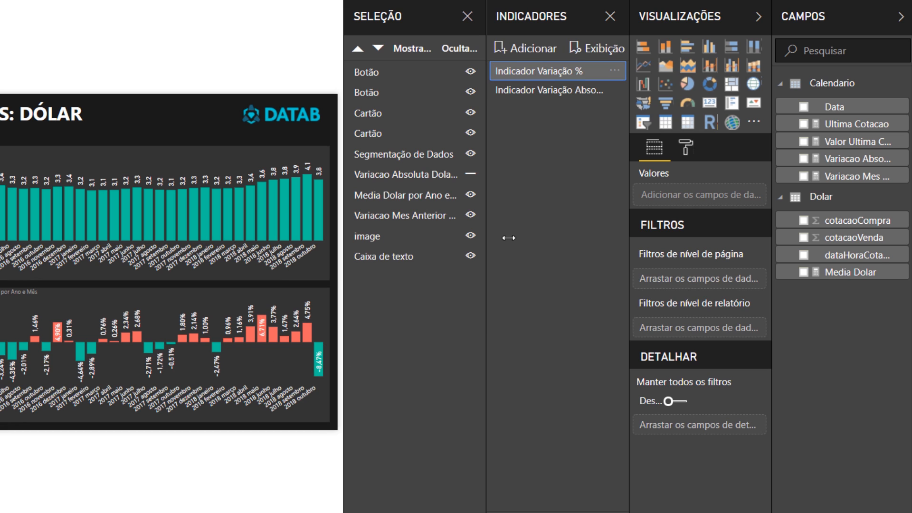
click(584, 90)
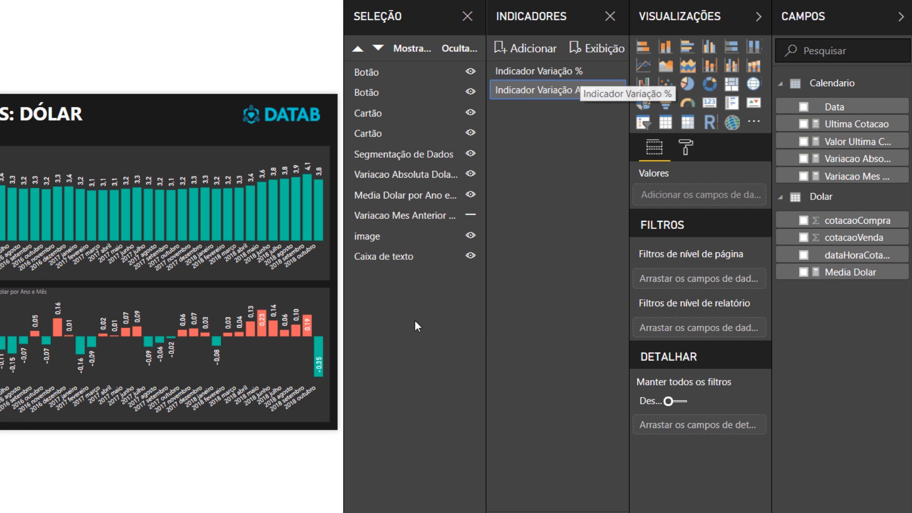
click(467, 16)
click(757, 17)
click(901, 16)
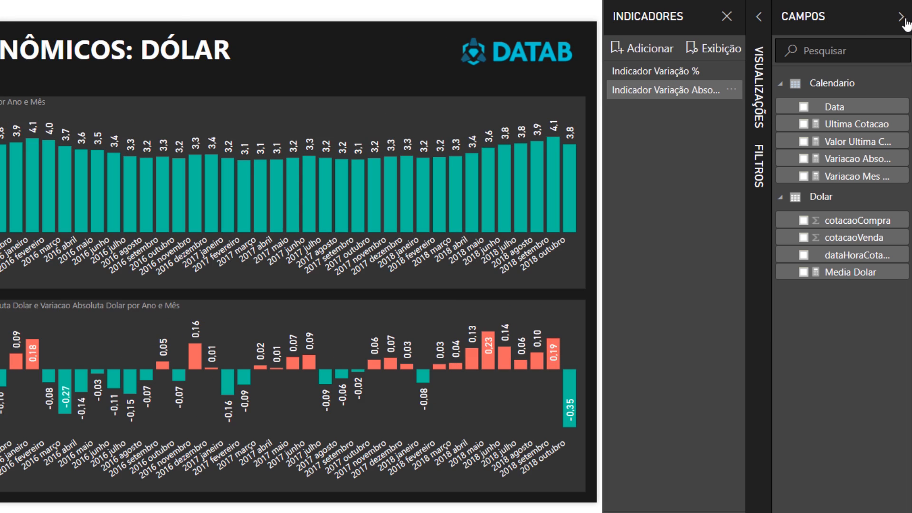
click(737, 72)
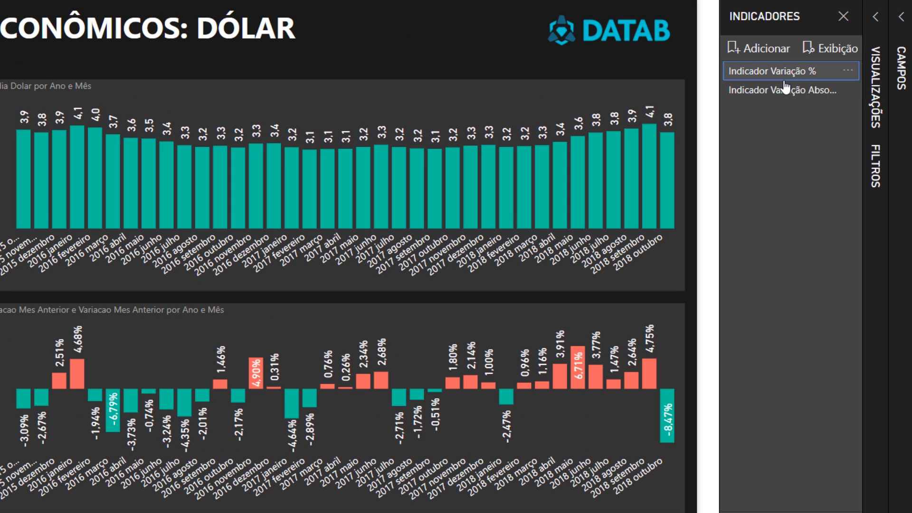
click(773, 101)
click(769, 75)
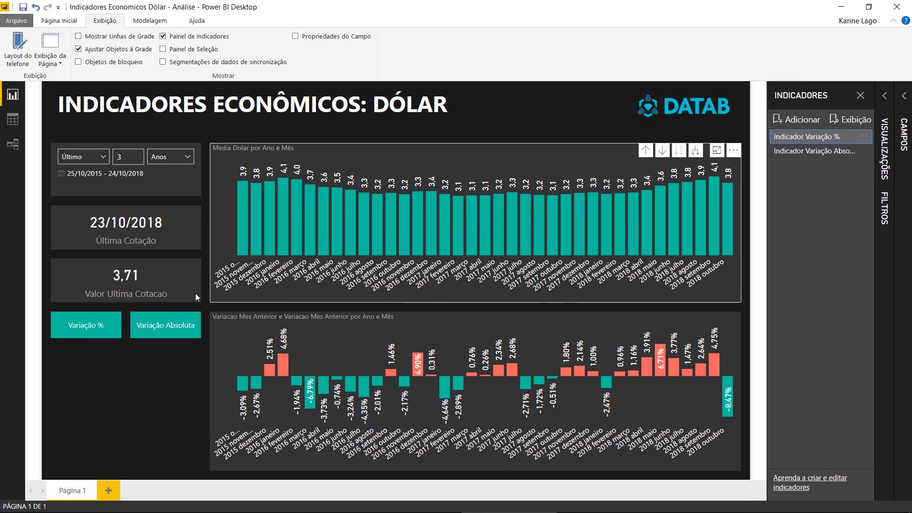
- Set the date slicer to the last 5 years and alternate between the two bookmarks to test whether the period is kept
click(127, 156)
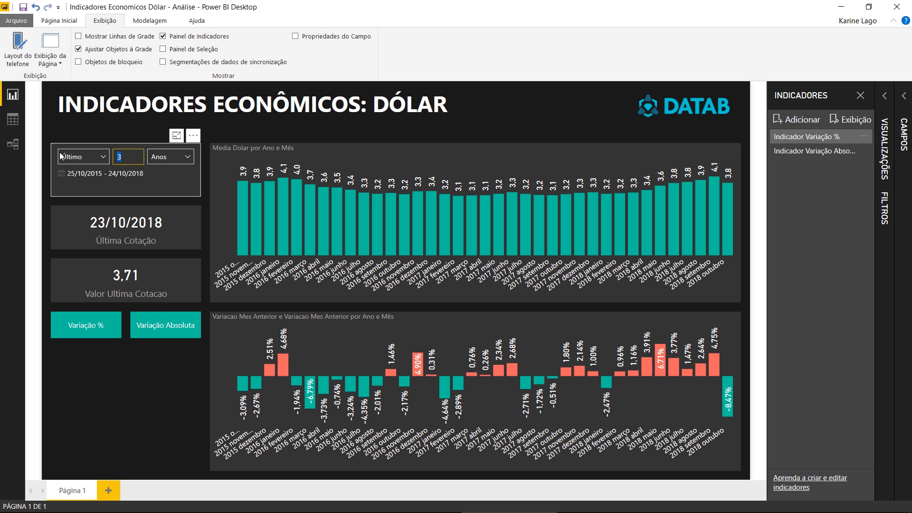
text(5)
key(Return)
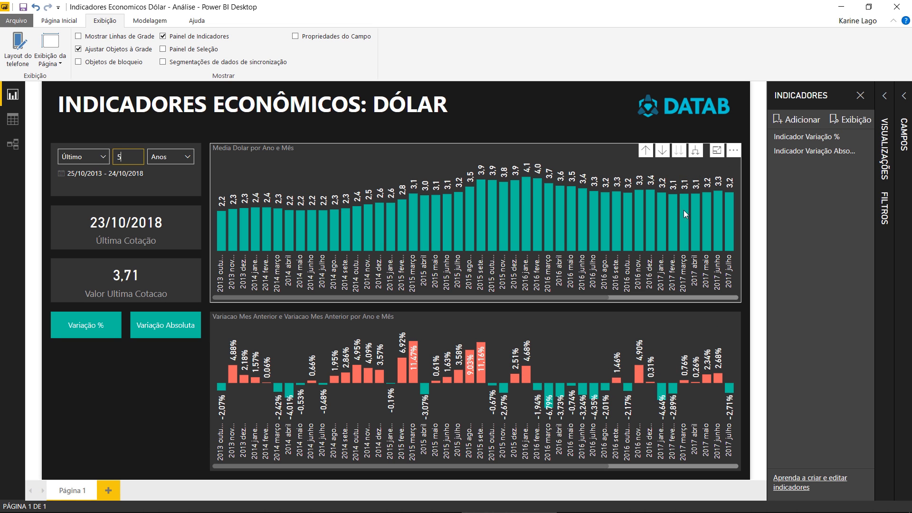
click(824, 151)
click(824, 137)
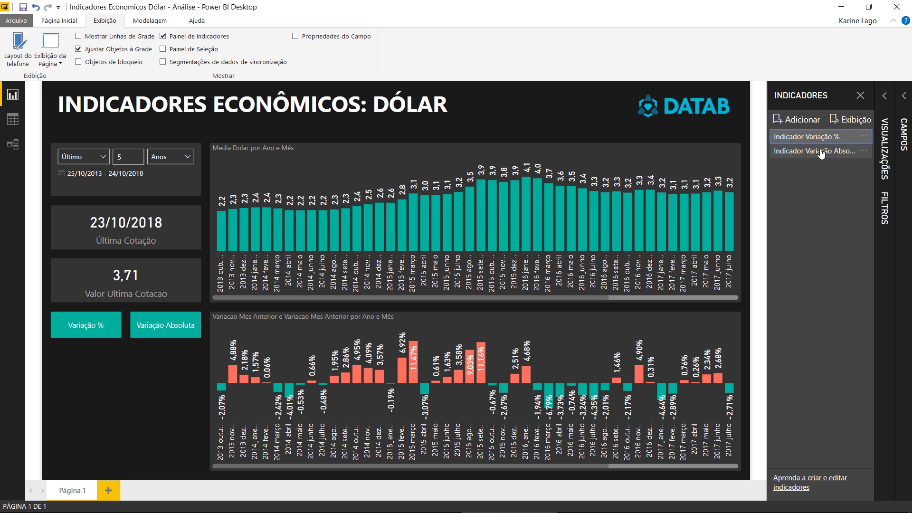
click(824, 151)
click(825, 138)
click(823, 151)
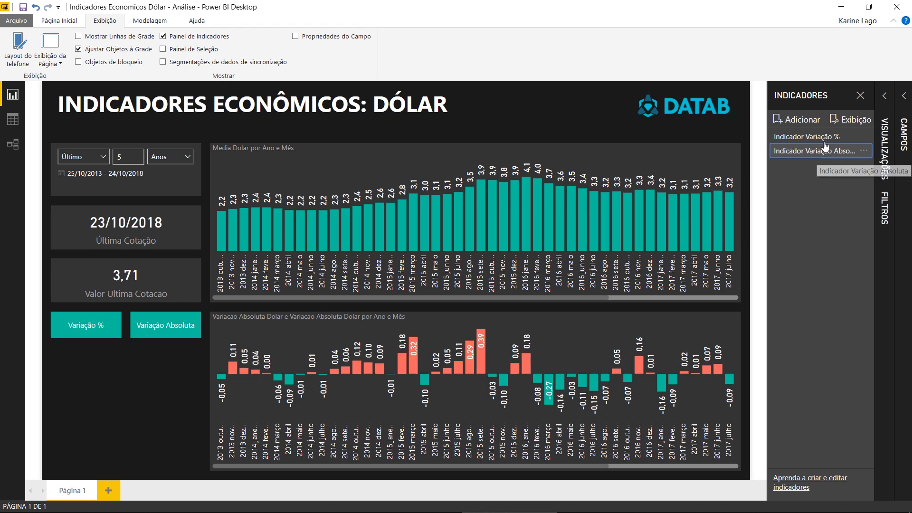
click(824, 137)
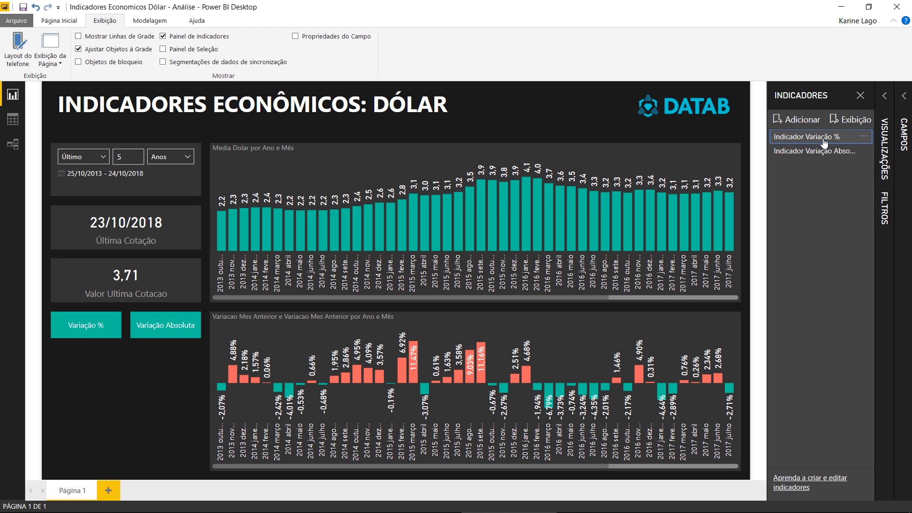
- Set the date slicer to the last 3 years and deselect it
click(127, 156)
key(BackSpace)
text(3)
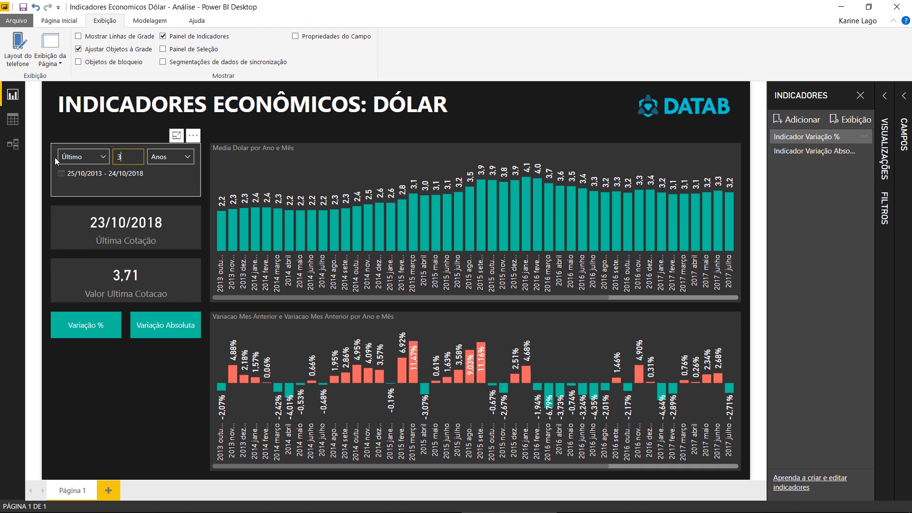
key(Return)
click(109, 398)
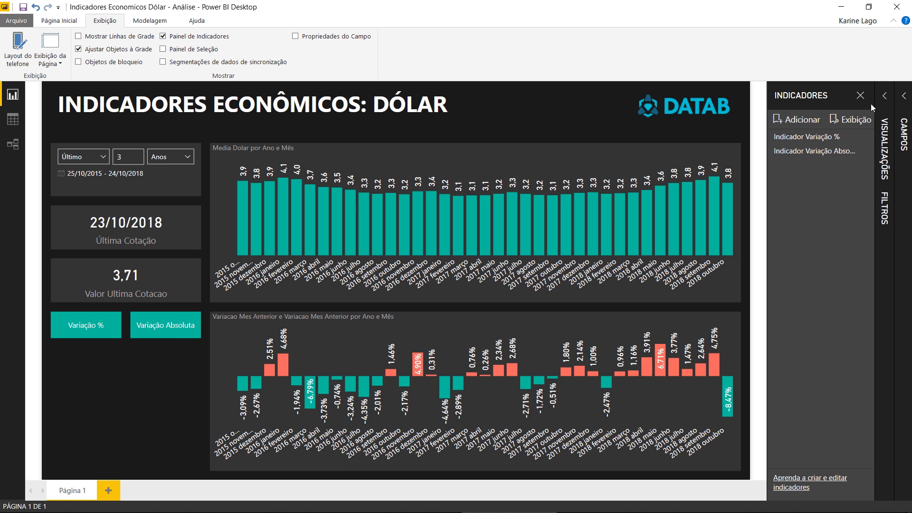
- Turn on the Variação % button's action with type Indicador and assign the Indicador Variação % bookmark
click(860, 95)
click(884, 95)
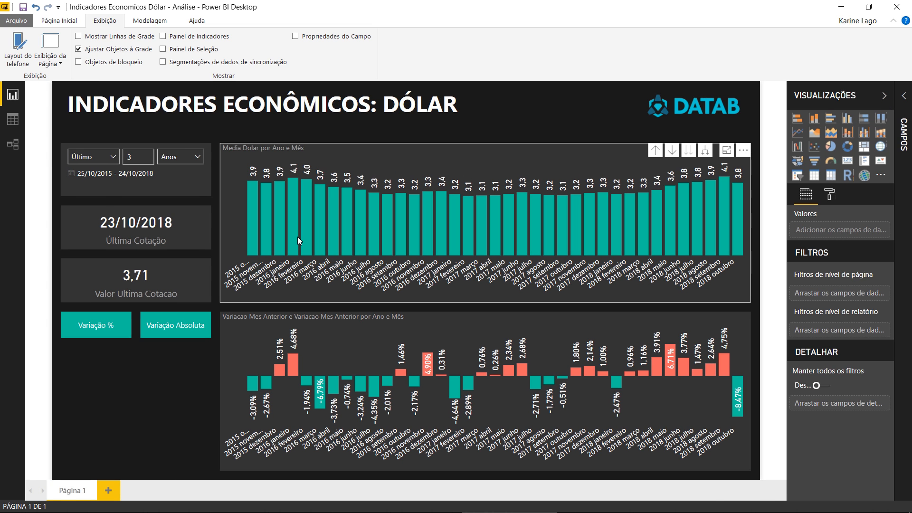
click(102, 332)
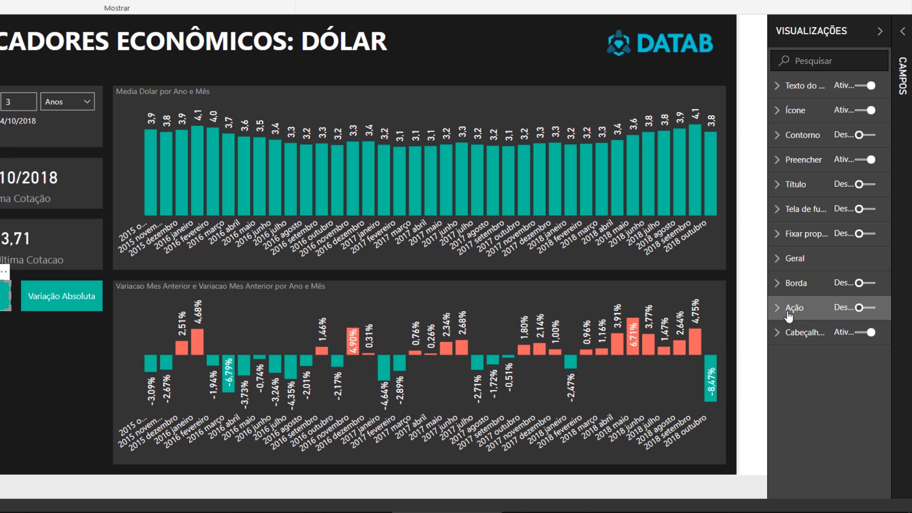
click(788, 313)
click(866, 308)
click(831, 349)
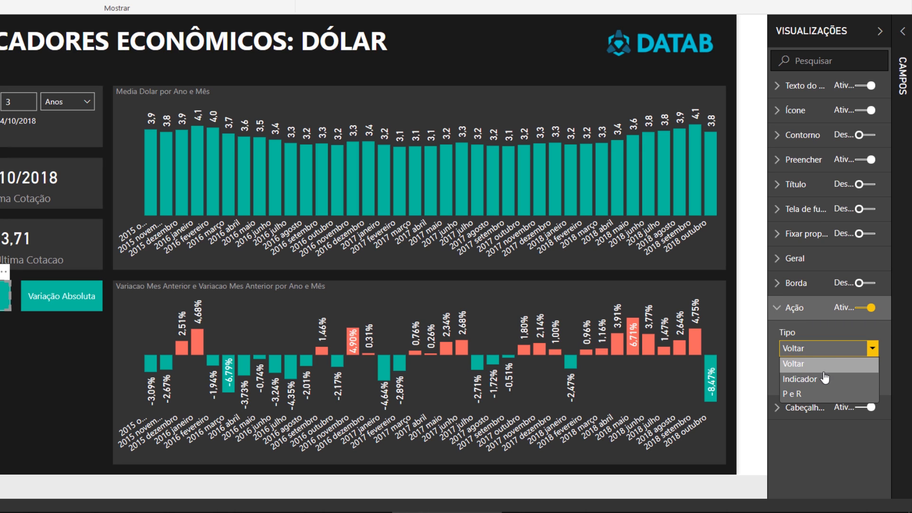
click(825, 378)
click(818, 390)
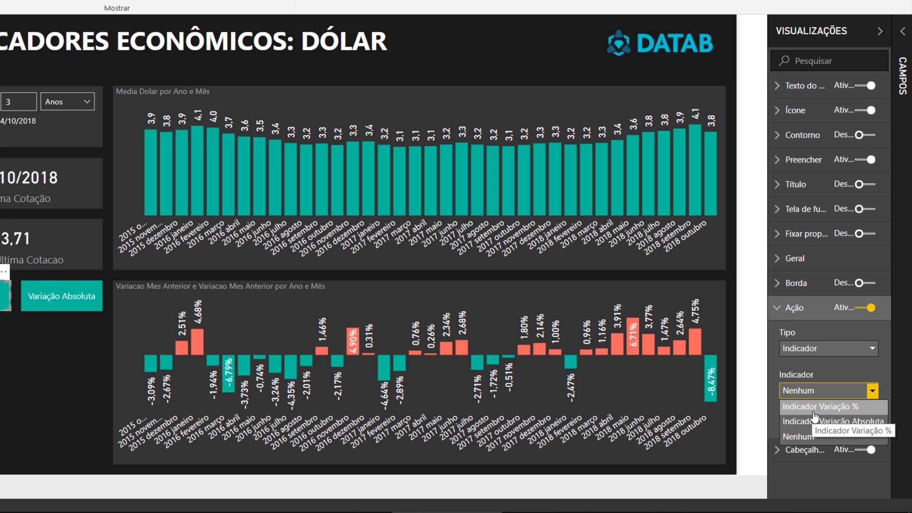
click(867, 410)
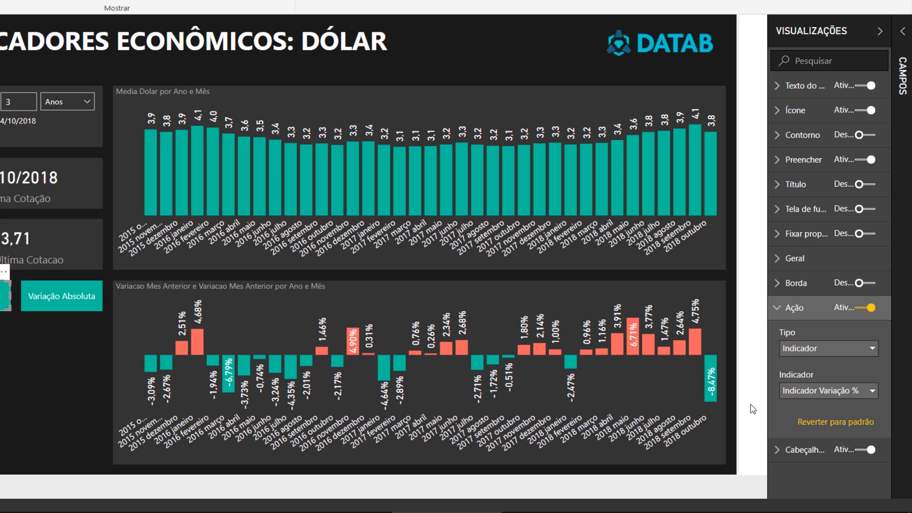
- Turn on the Variação Absoluta button's action with type Indicador and assign the Indicador Variação Absoluta bookmark
click(68, 301)
click(850, 312)
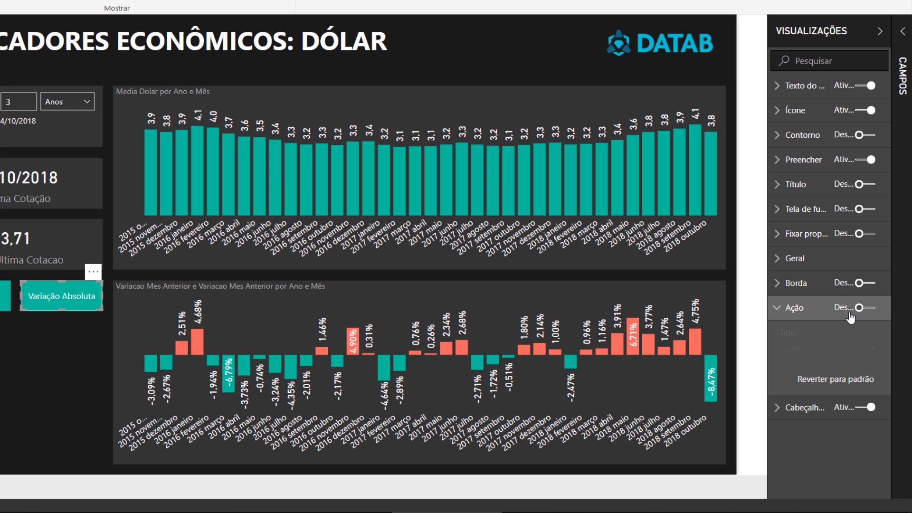
click(850, 314)
click(842, 352)
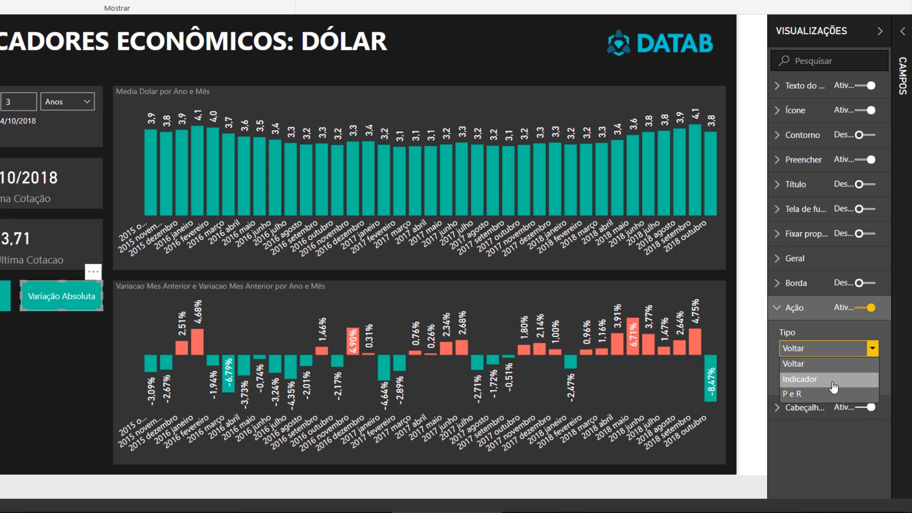
click(833, 387)
click(843, 390)
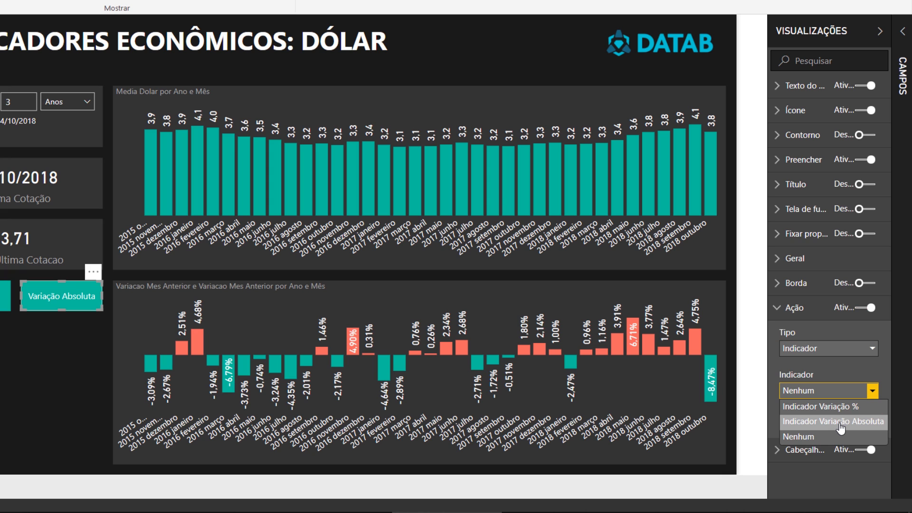
click(840, 422)
click(764, 383)
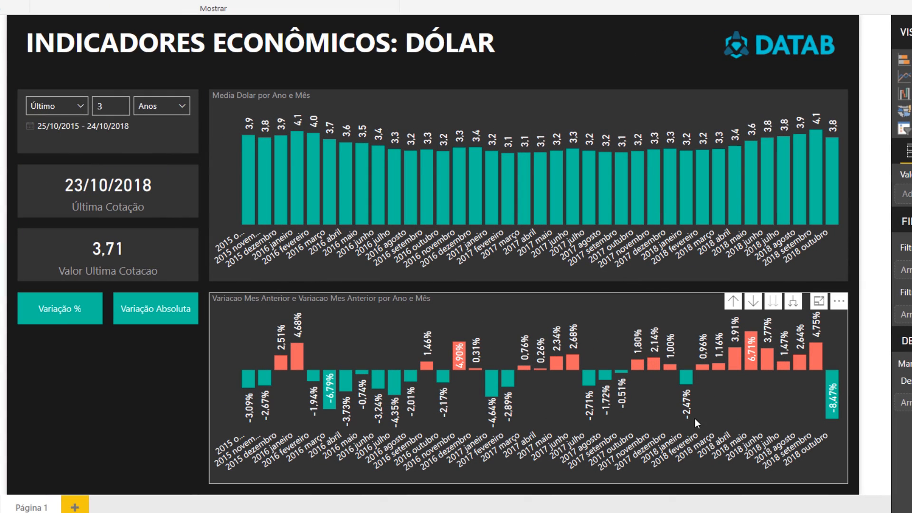
- Test the Variação Absoluta button and return to the percentage view with the Variação % button
click(180, 311)
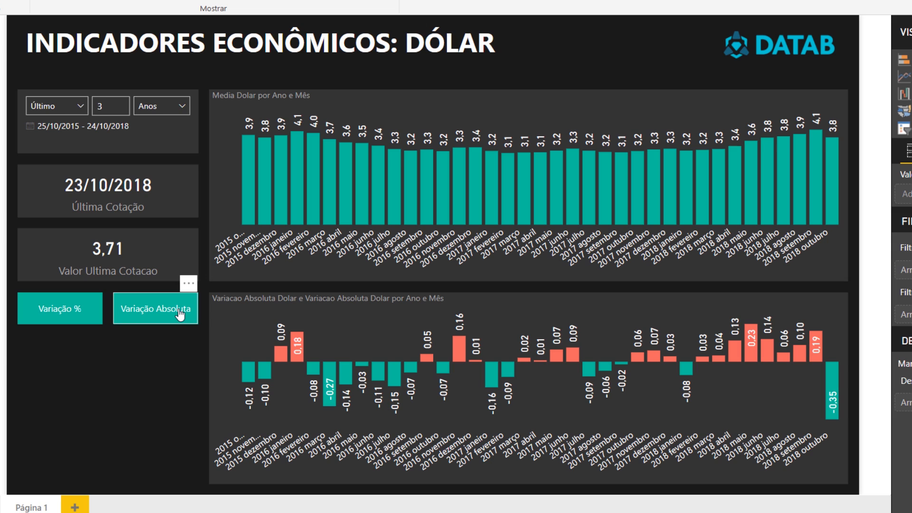
click(82, 314)
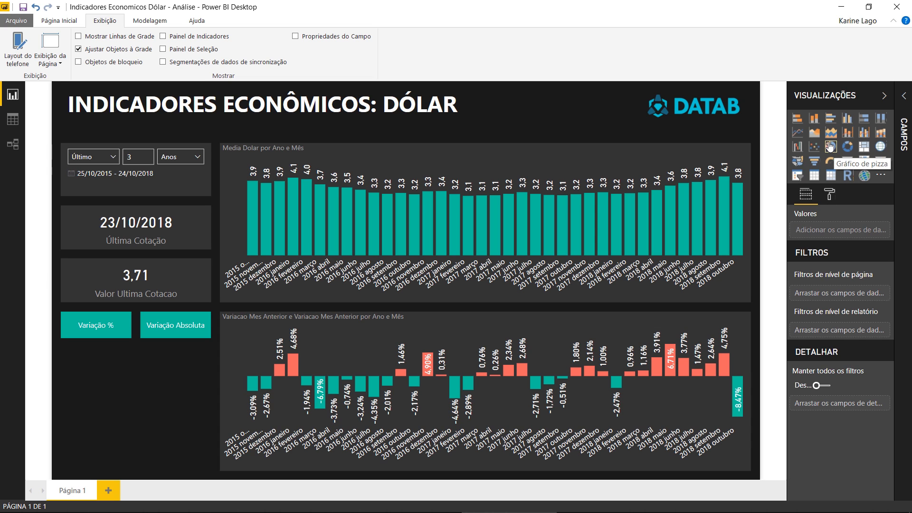
- Add a clustered column chart below the buttons with Calendario Data on the axis and Media Dolar as the value
click(847, 118)
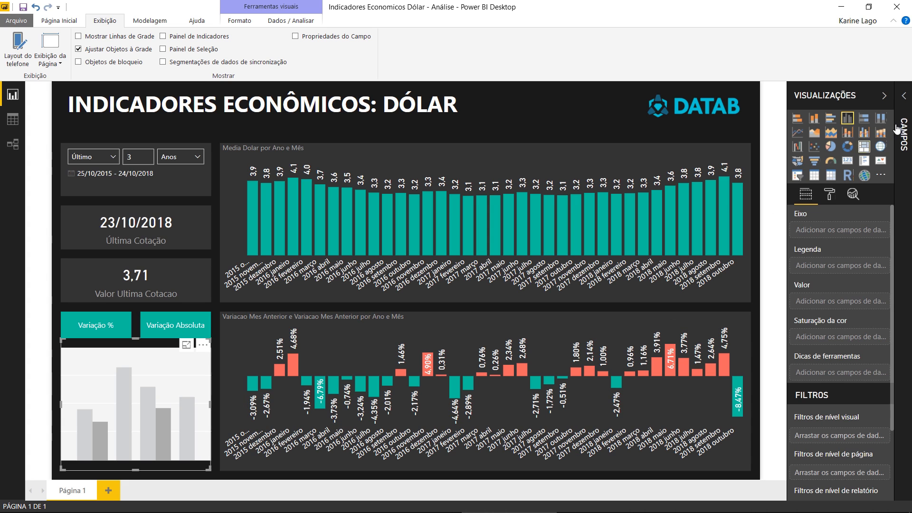
click(904, 97)
click(821, 162)
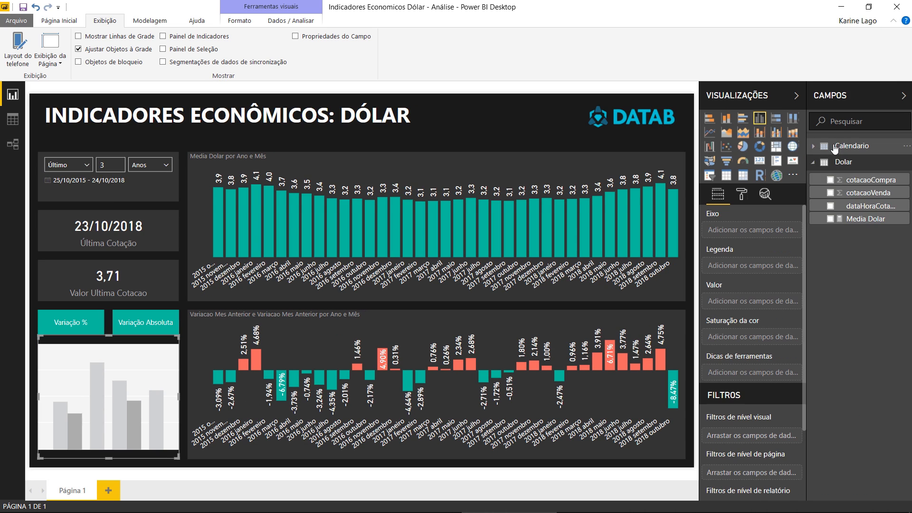
click(850, 146)
drag(853, 163, 759, 231)
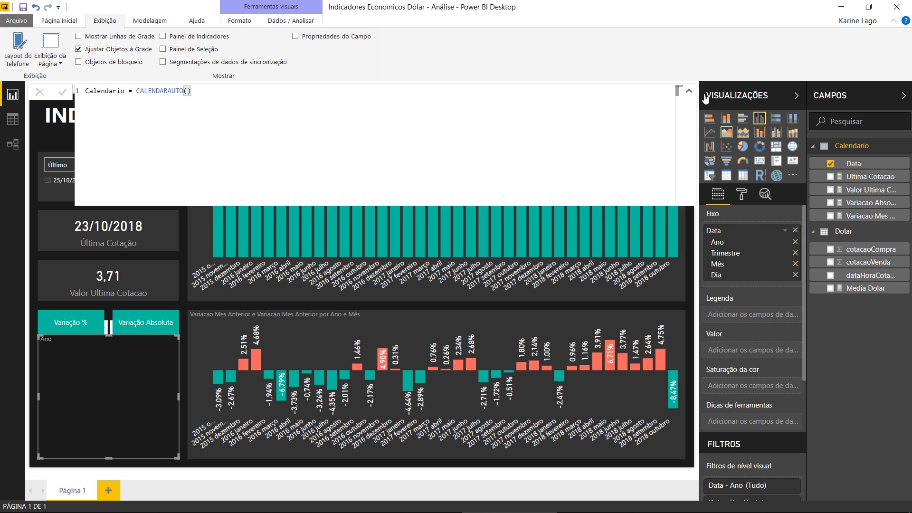
drag(869, 287, 733, 351)
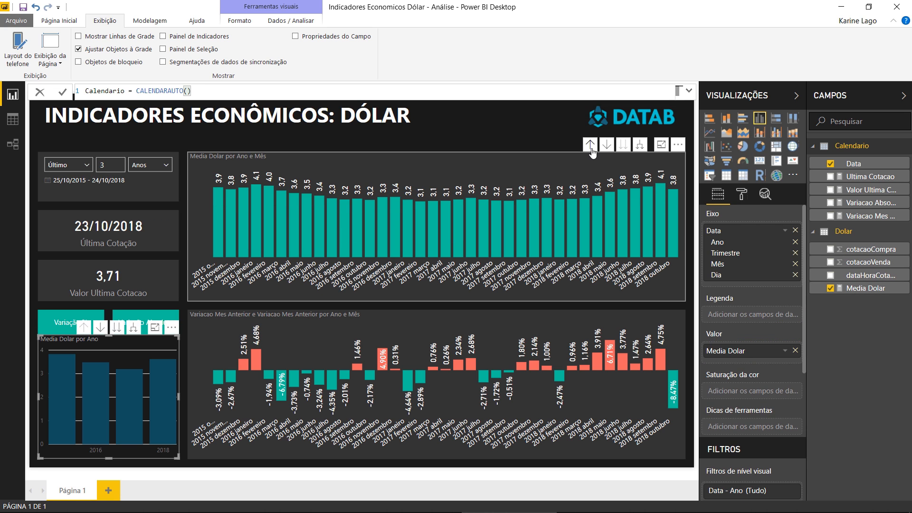
- Copy the formatting of the Media Dolar por Ano e Mês chart onto the new yearly chart and lower its top edge slightly
click(591, 158)
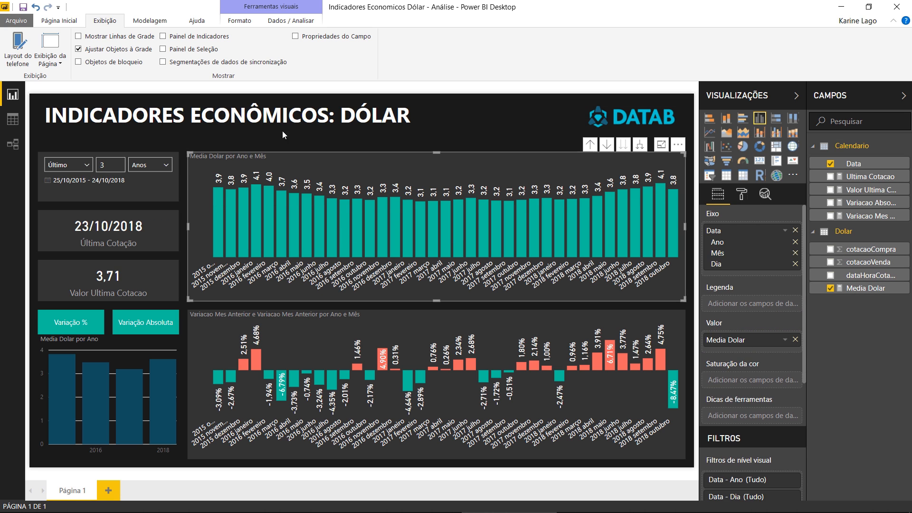
click(68, 23)
click(65, 60)
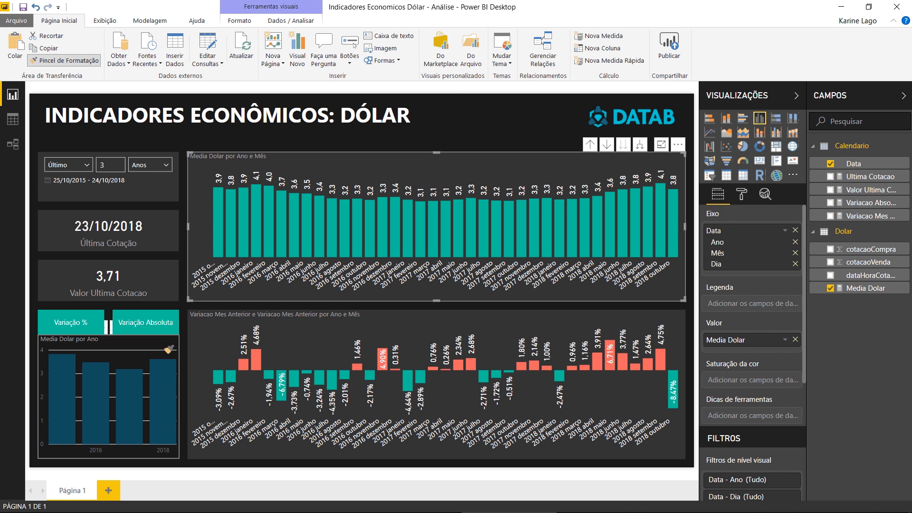
click(169, 350)
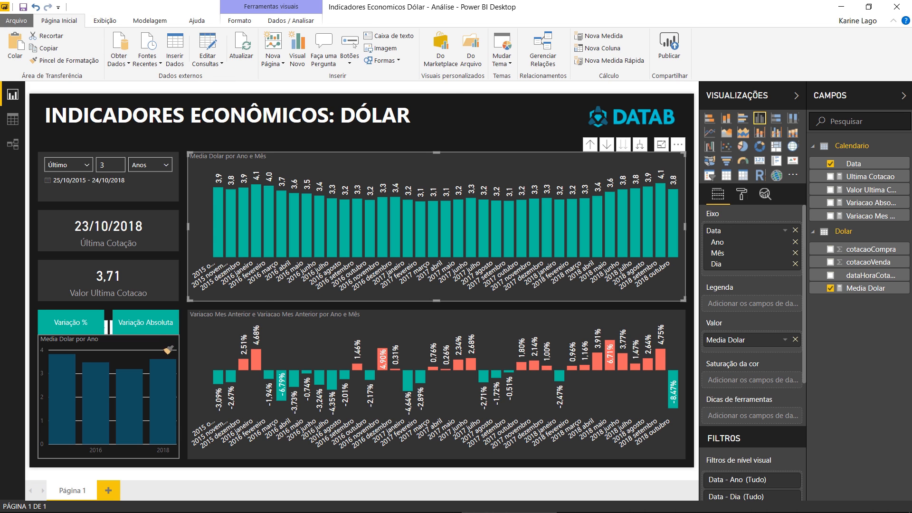
drag(107, 335, 108, 341)
click(108, 341)
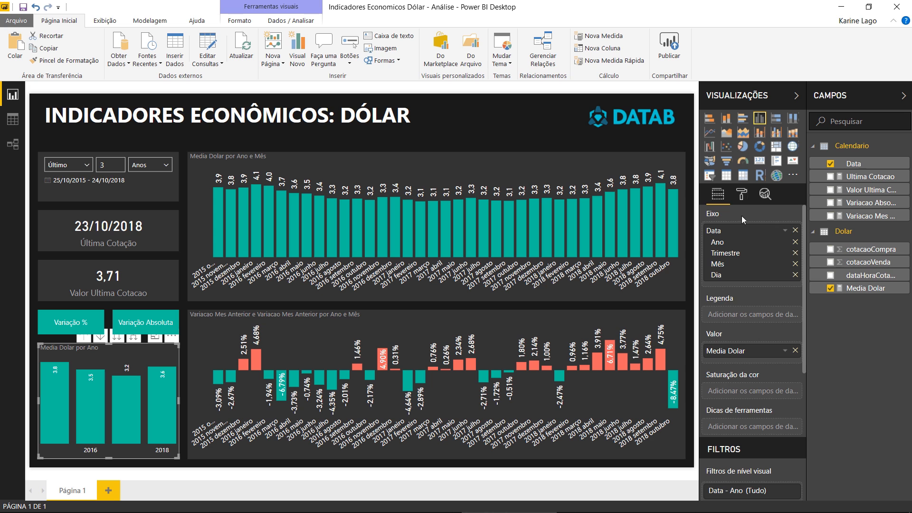
- Adjust the text size of the yearly chart's data labels
click(742, 196)
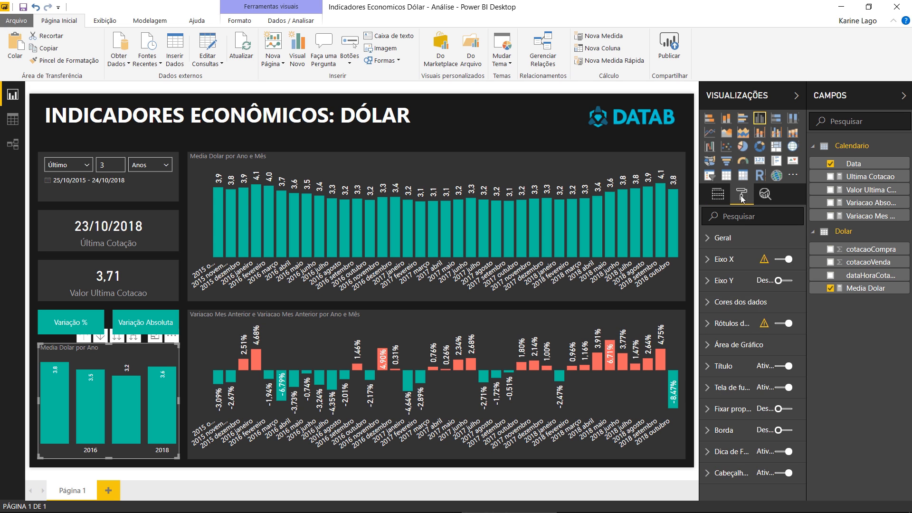
click(737, 327)
scroll(778, 401, down, 4)
click(742, 401)
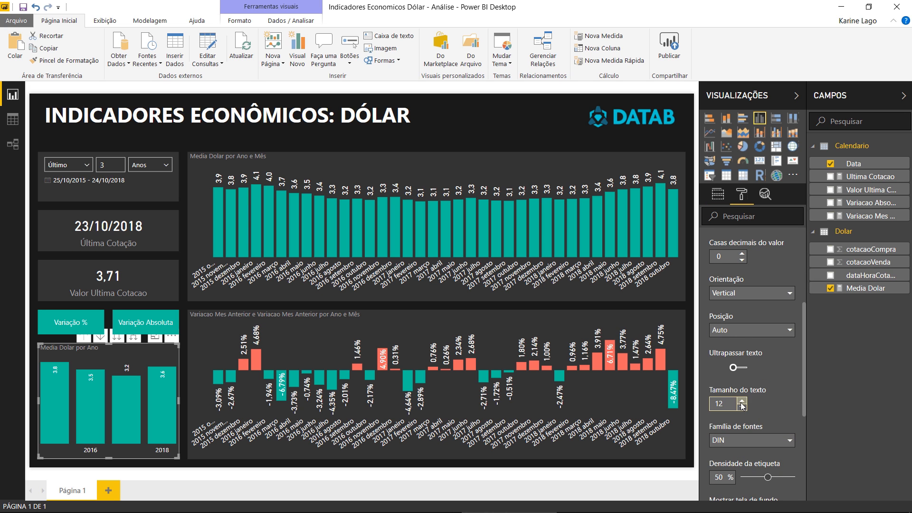
click(741, 402)
click(742, 402)
click(741, 402)
- Set the X axis type of the yearly Media Dolar por Ano chart to Categórica
scroll(759, 304, up, 5)
click(727, 259)
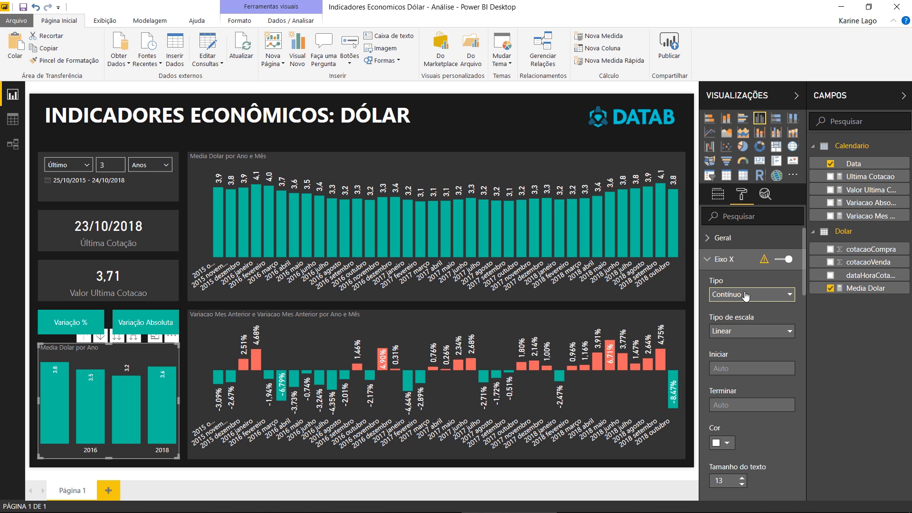
click(745, 295)
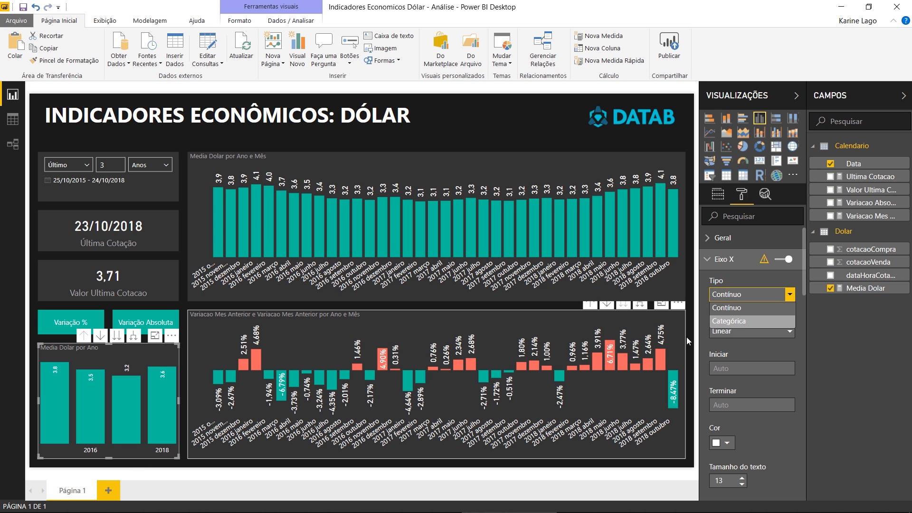
click(746, 321)
click(724, 259)
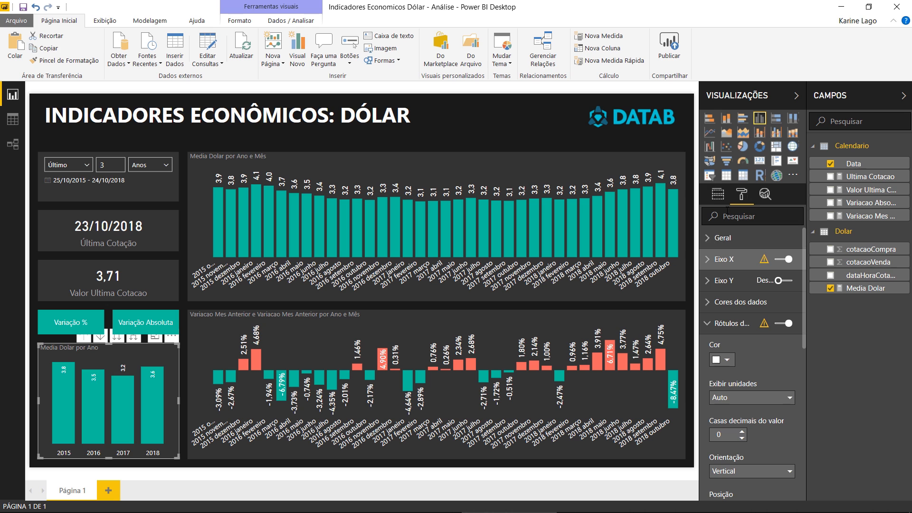
click(482, 127)
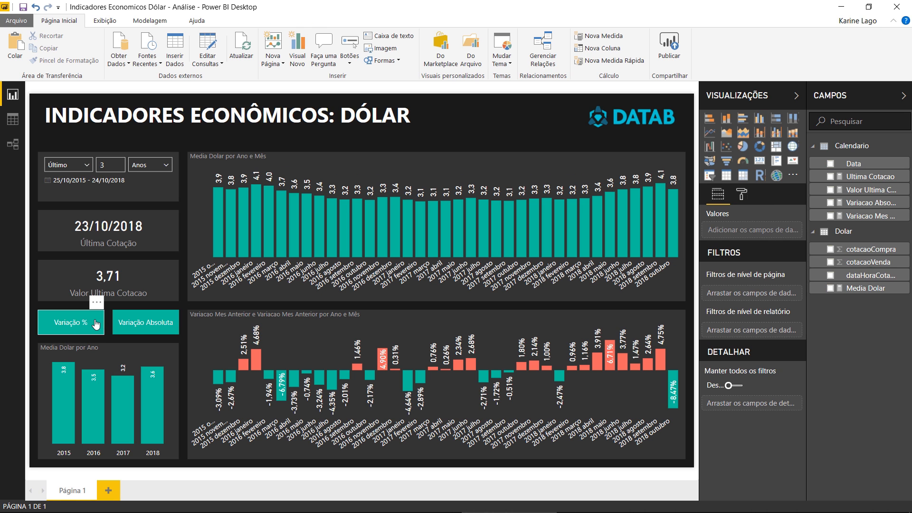
- Alternate twice between the absolute and percentage variation views with the Variação Absoluta and Variação % buttons, ending on the percentage view
ctrl+click(154, 326)
ctrl+click(80, 333)
ctrl+click(149, 328)
ctrl+click(82, 322)
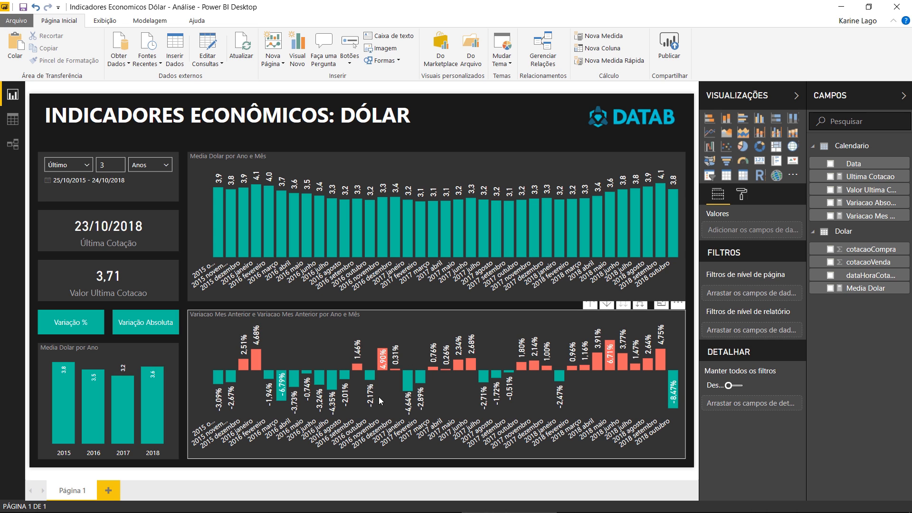
click(138, 353)
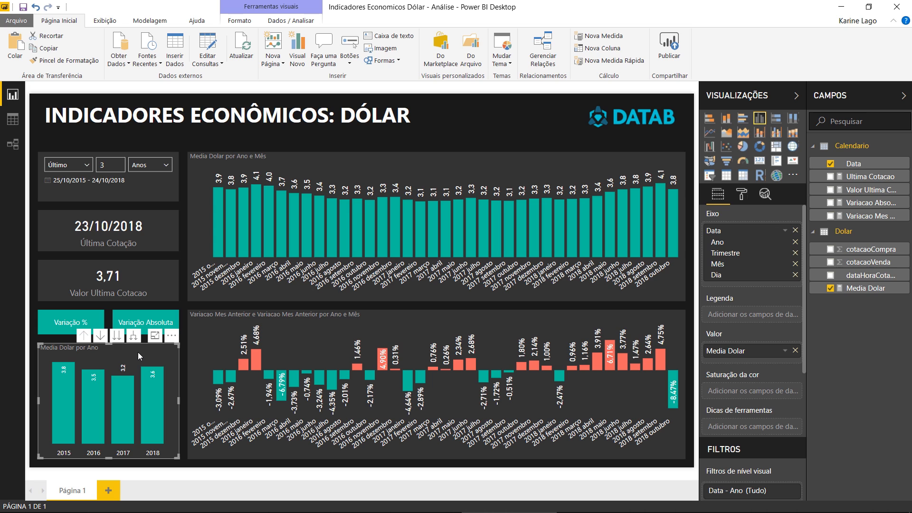
click(488, 124)
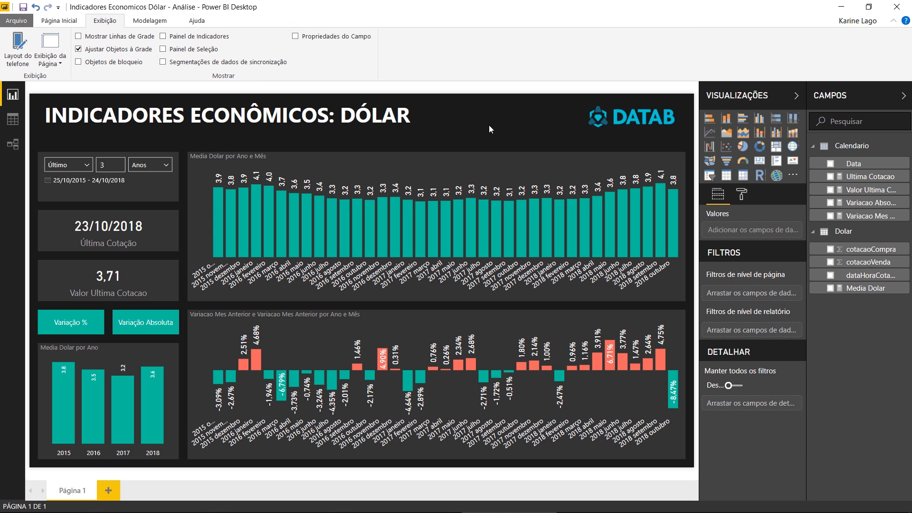